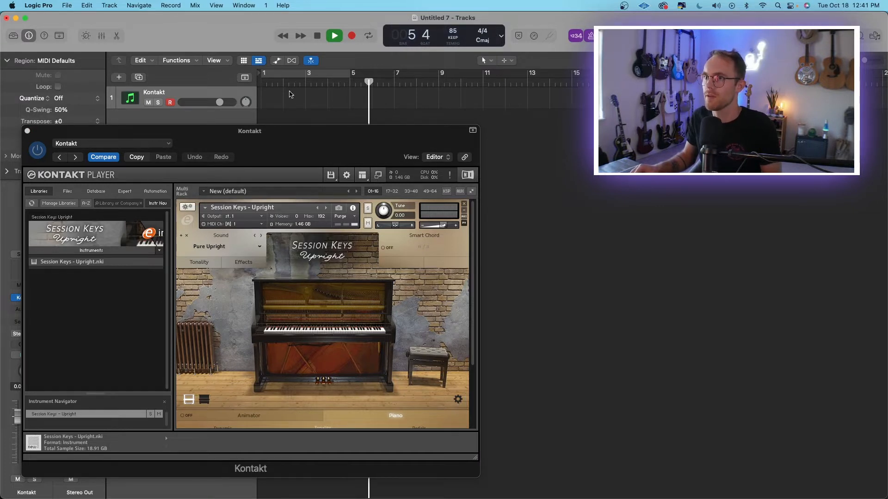
Record a four-bar upright piano part with chords and an overdubbed melody on the Kontakt track, starting at bar 2.
{"action": "key", "text": "r"}
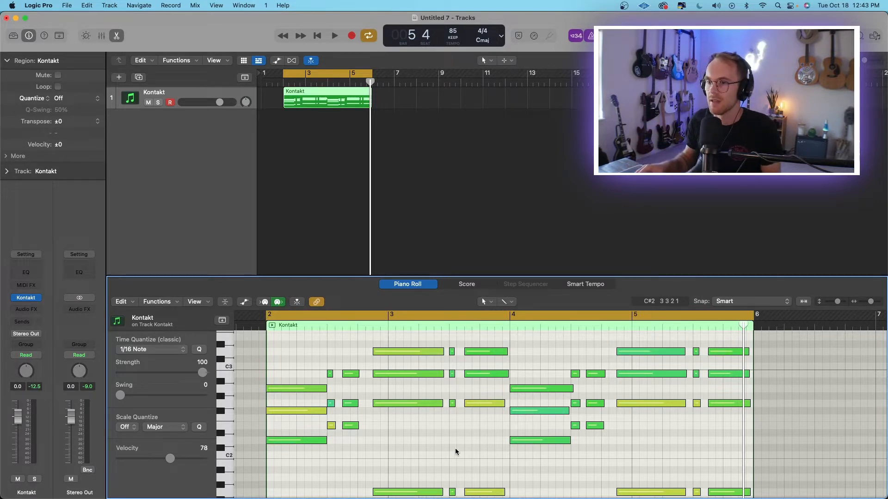
{"action": "scroll", "coordinate": [398, 436], "scroll_direction": "up", "scroll_amount": 3}
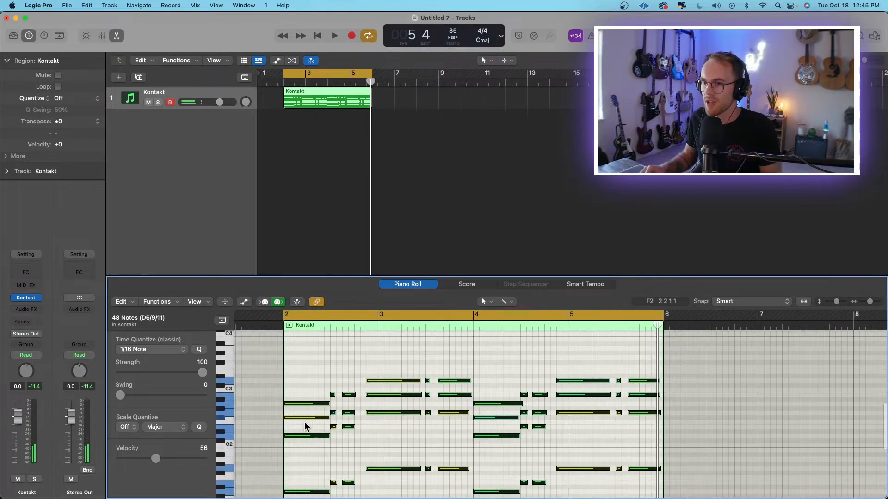
Randomize the velocity of the selected chord notes between 65 and 55 using the Random Velocity MIDI transform and play the result.
{"action": "scroll", "coordinate": [287, 414], "scroll_direction": "down", "scroll_amount": 1}
{"action": "left_click", "coordinate": [160, 303]}
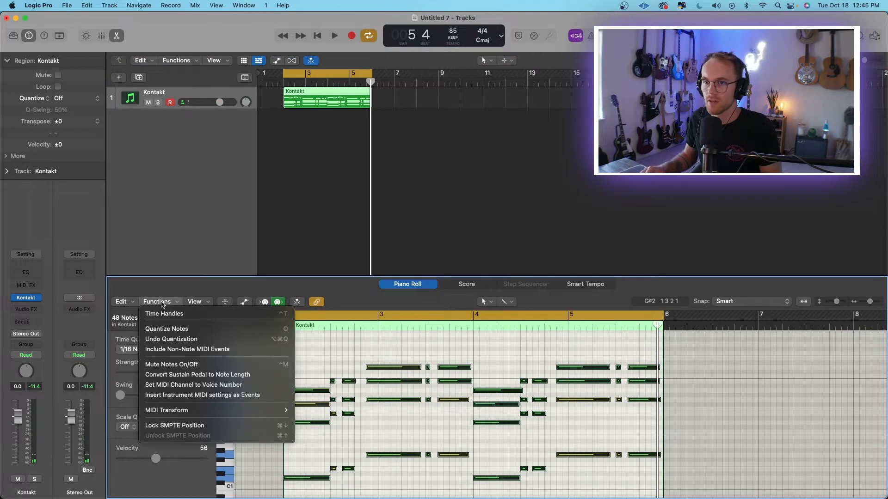
{"action": "mouse_move", "coordinate": [210, 415]}
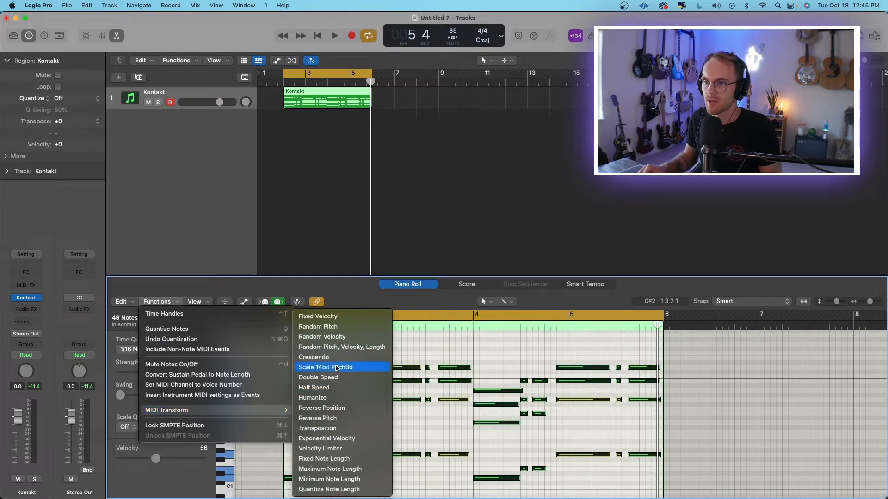
{"action": "left_click", "coordinate": [344, 336]}
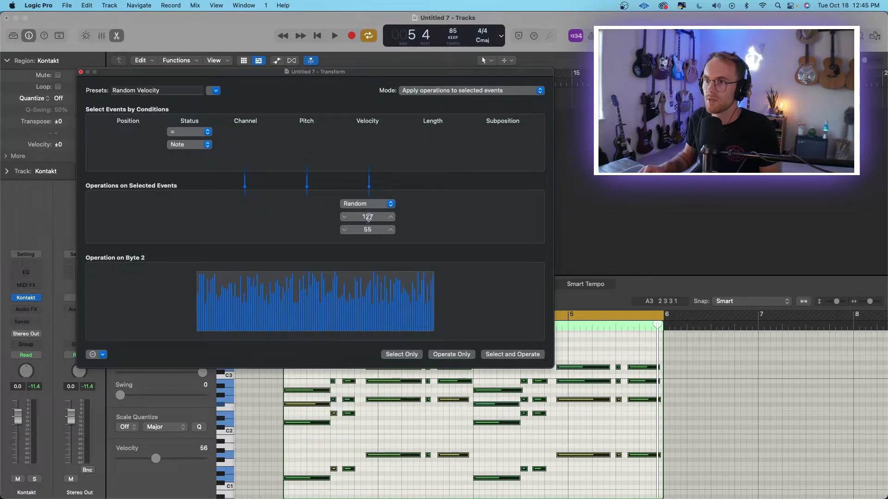
{"action": "left_click_drag", "start_coordinate": [367, 217], "coordinate": [367, 233]}
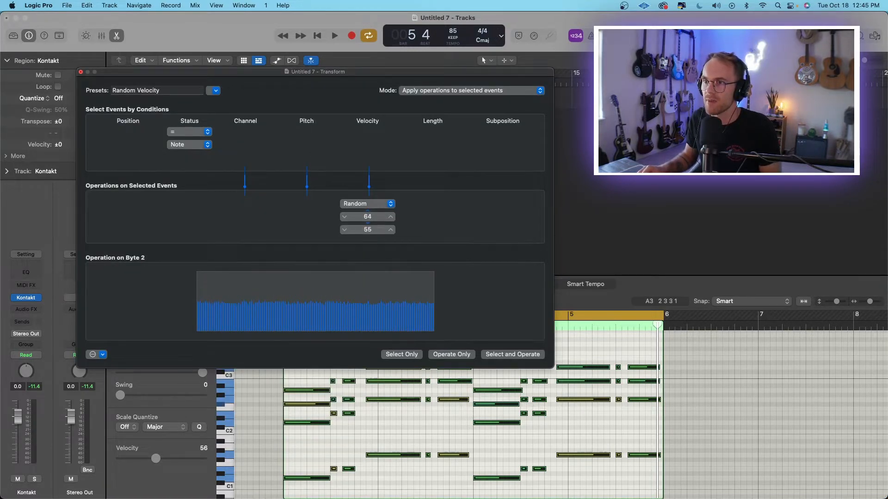
{"action": "left_click", "coordinate": [458, 355]}
{"action": "key", "text": "space"}
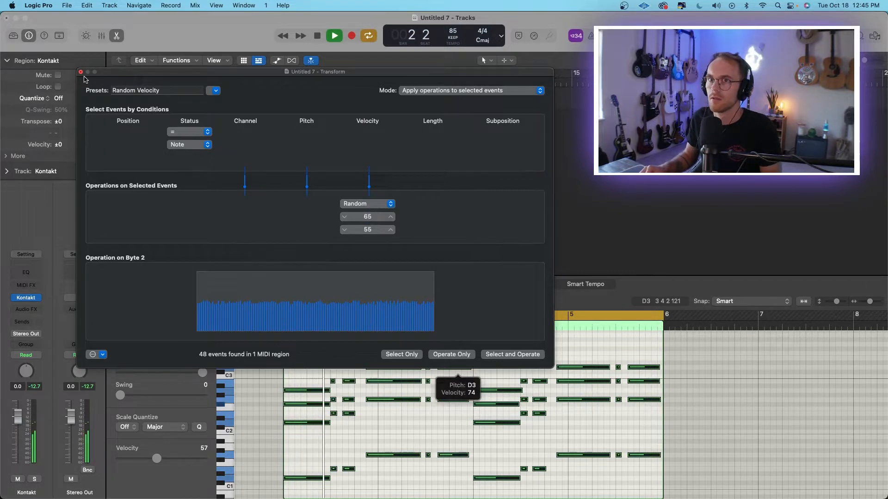
{"action": "left_click", "coordinate": [81, 74]}
{"action": "scroll", "coordinate": [428, 361], "scroll_direction": "up", "scroll_amount": 5}
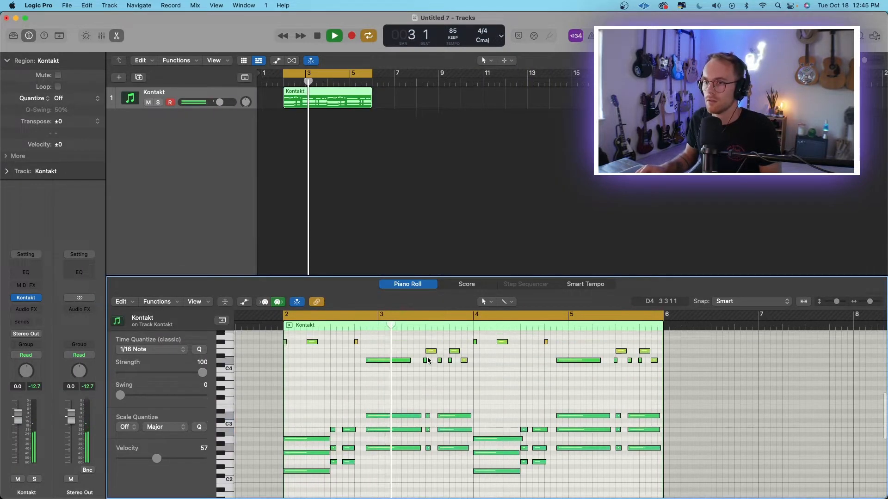
{"action": "key", "text": "space"}
Open the effects of the Session Keys Upright instrument and lower the equalizer's high gain during playback.
{"action": "left_click", "coordinate": [26, 298]}
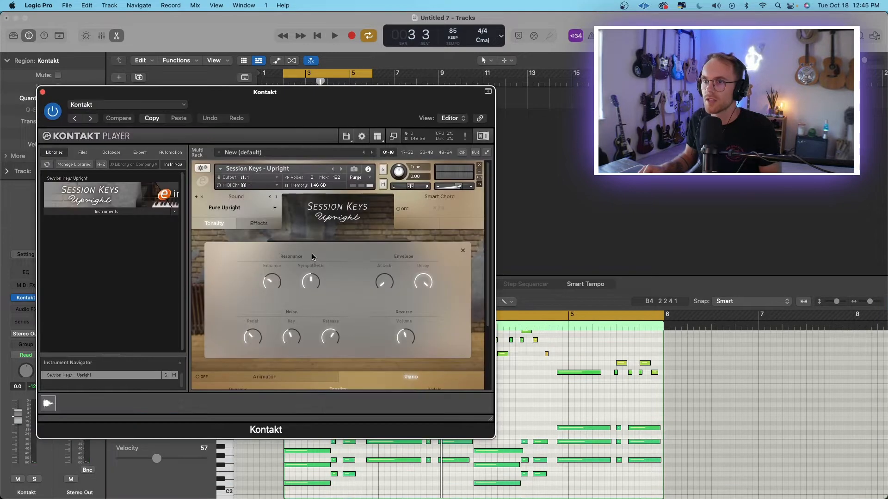
{"action": "left_click_drag", "start_coordinate": [273, 104], "coordinate": [250, 95]}
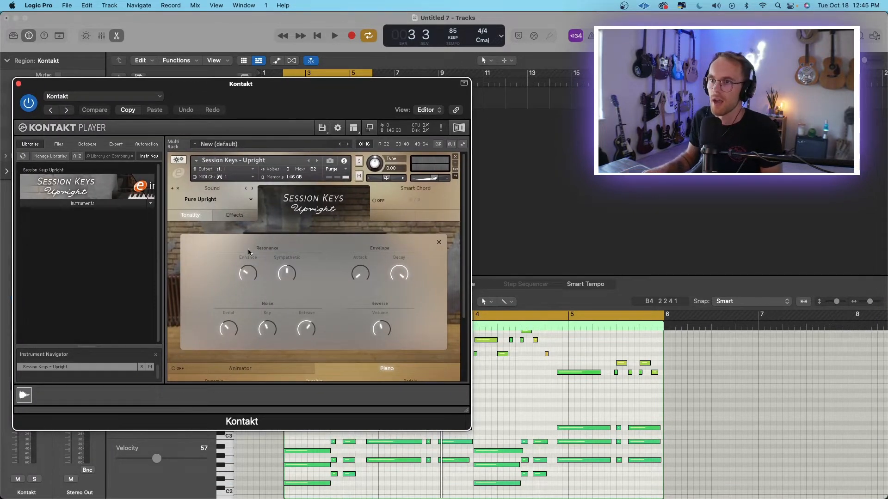
{"action": "left_click", "coordinate": [234, 215]}
{"action": "key", "text": "space"}
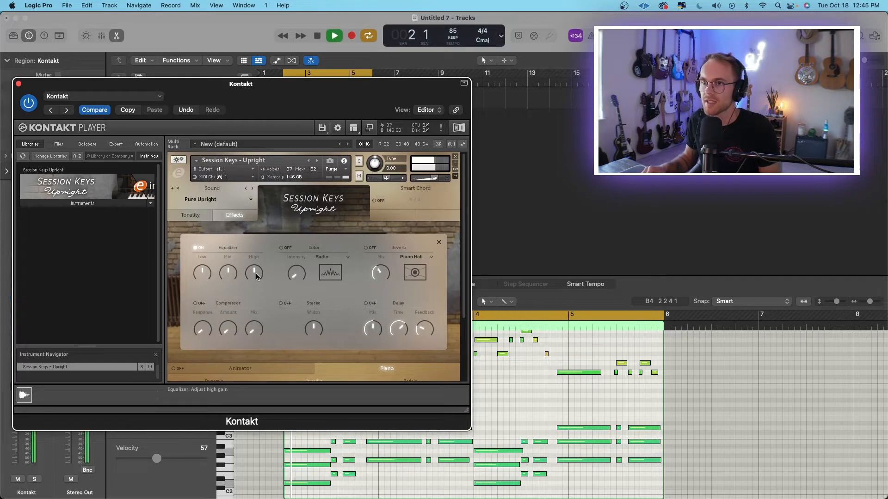
{"action": "left_click_drag", "start_coordinate": [256, 276], "coordinate": [254, 281]}
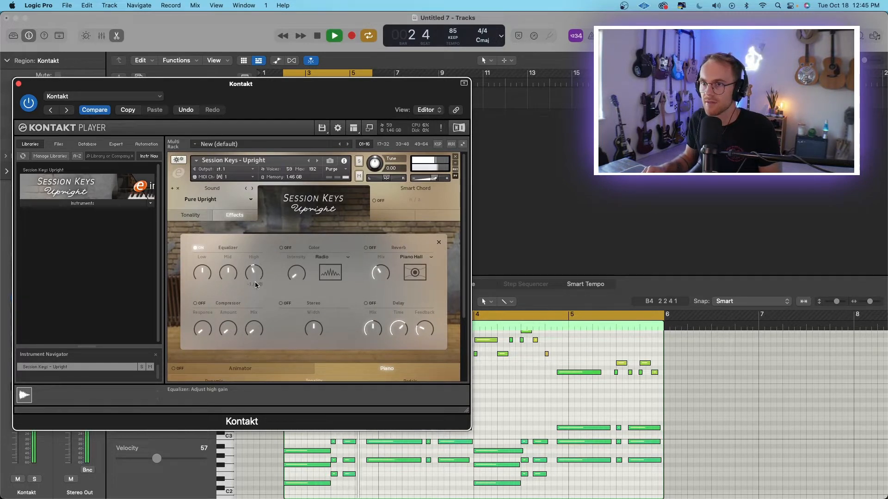
{"action": "key", "text": "space"}
Enable the Color effect with the Worn Tape type and raise its intensity while the part plays.
{"action": "left_click", "coordinate": [281, 248]}
{"action": "left_click", "coordinate": [335, 257]}
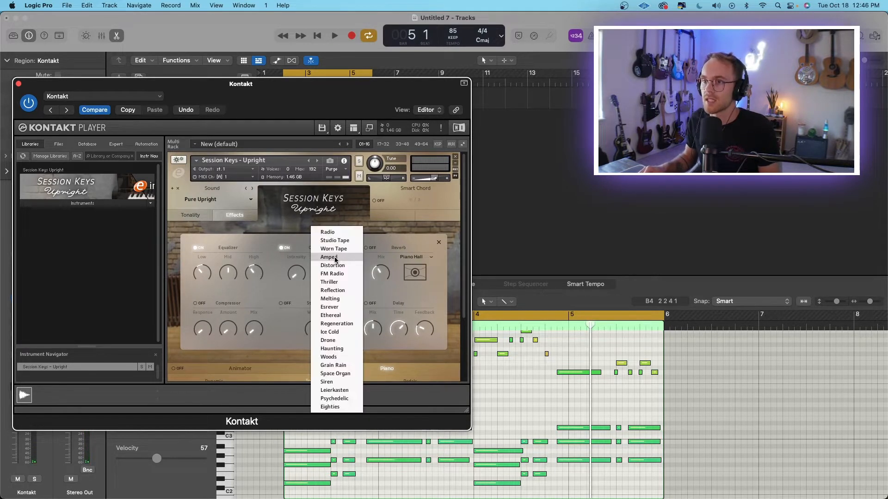
{"action": "left_click", "coordinate": [346, 249]}
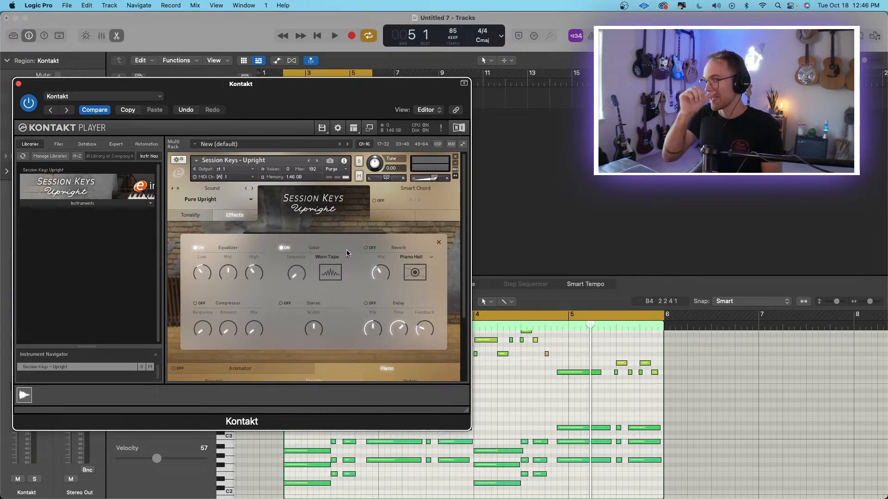
{"action": "key", "text": "space"}
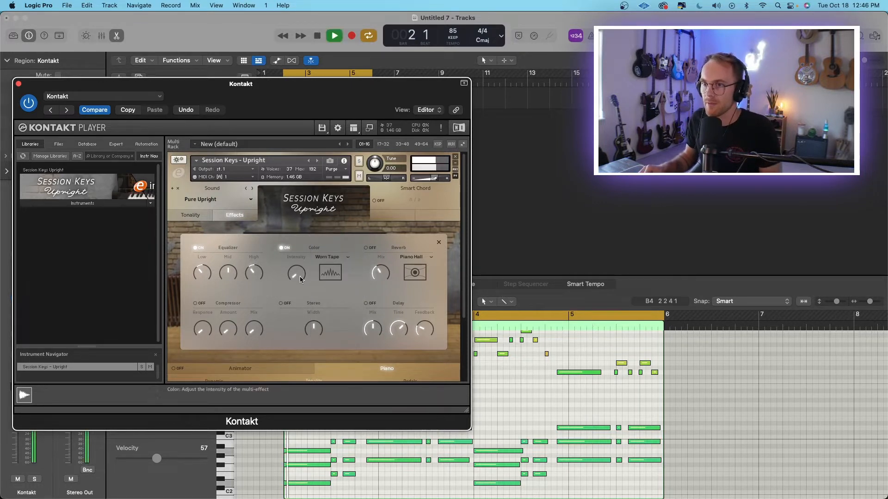
{"action": "left_click_drag", "start_coordinate": [305, 250], "coordinate": [305, 196]}
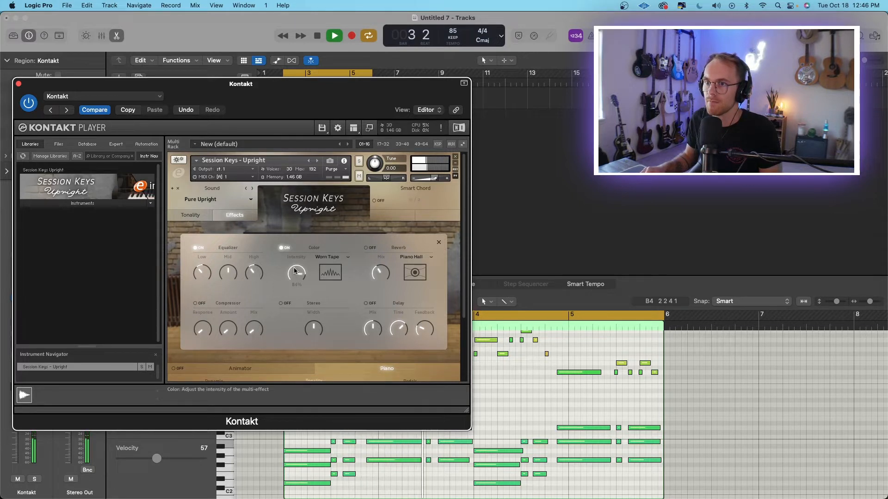
Cut the equalizer's low and high gain, boost its mid gain, and toggle the Color effect to compare the sound.
{"action": "left_click_drag", "start_coordinate": [300, 276], "coordinate": [258, 301]}
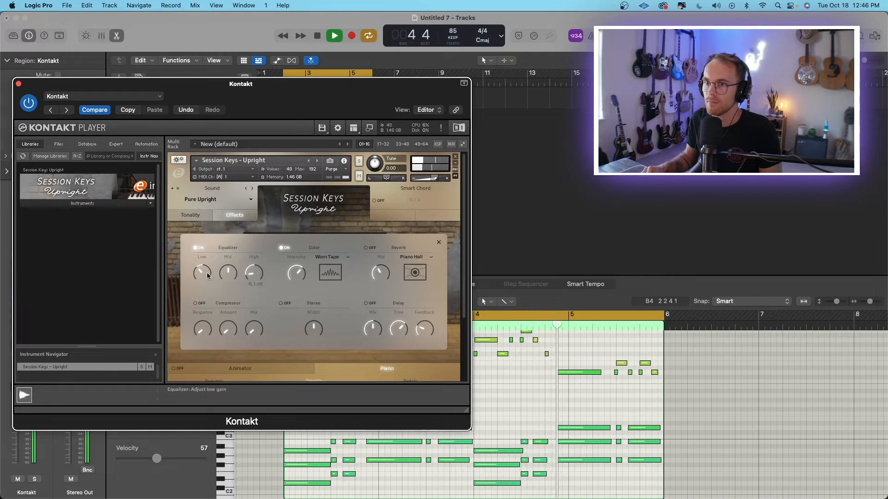
{"action": "left_click_drag", "start_coordinate": [204, 275], "coordinate": [238, 268]}
{"action": "left_click", "coordinate": [282, 248]}
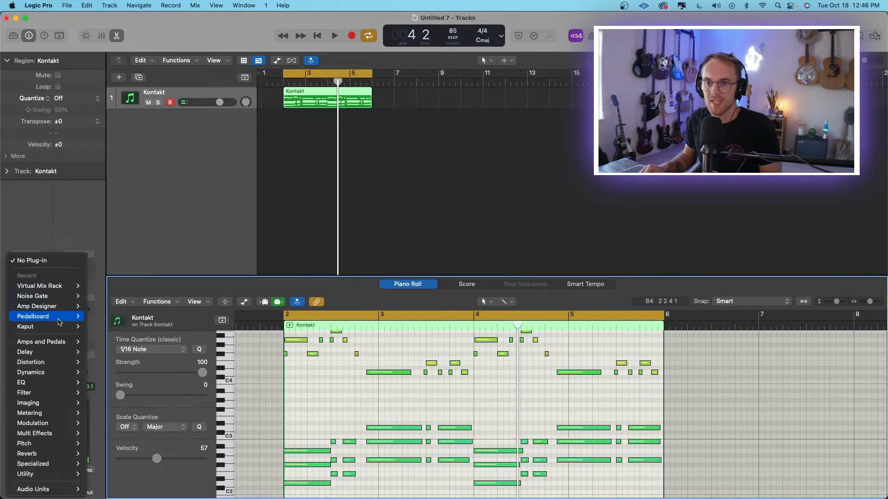
Insert the Kaput tape effect on the Kontakt track and move its window clear of the piano roll.
{"action": "mouse_move", "coordinate": [70, 327]}
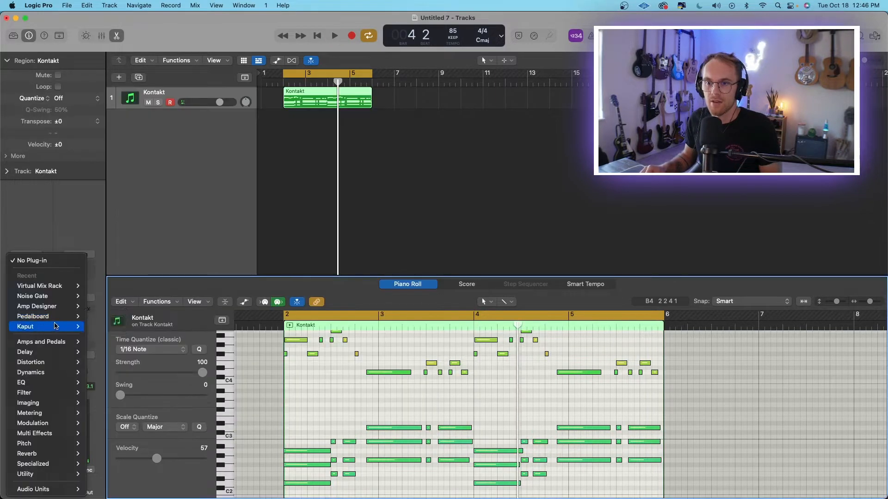
{"action": "left_click", "coordinate": [98, 327]}
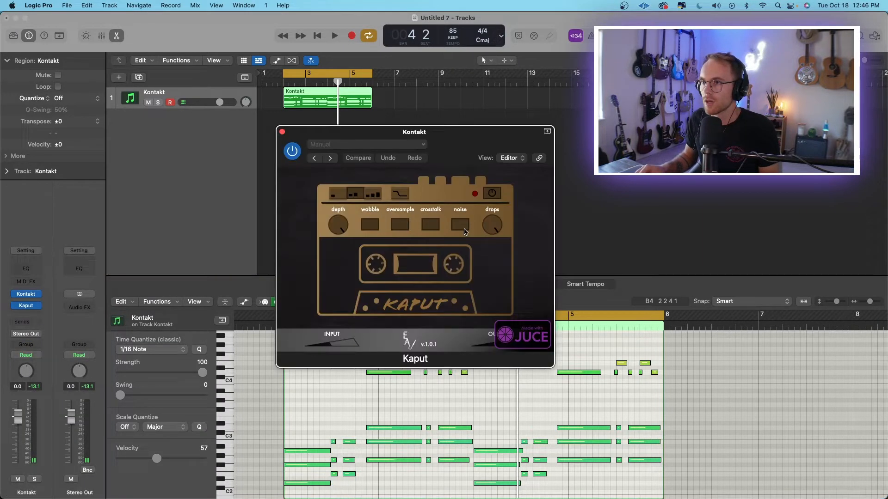
{"action": "left_click_drag", "start_coordinate": [456, 156], "coordinate": [198, 140]}
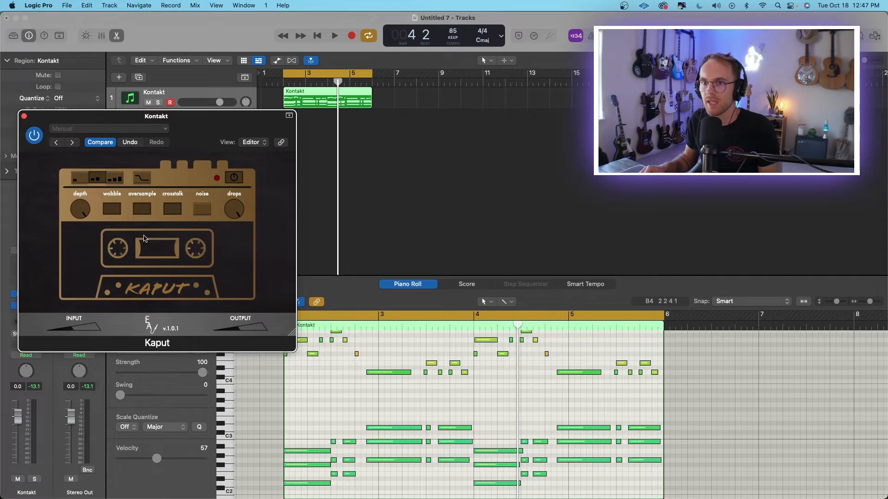
Play the loop with Kaput bypassed and re-enabled to compare the sound, then close the plug-in.
{"action": "key", "text": "space"}
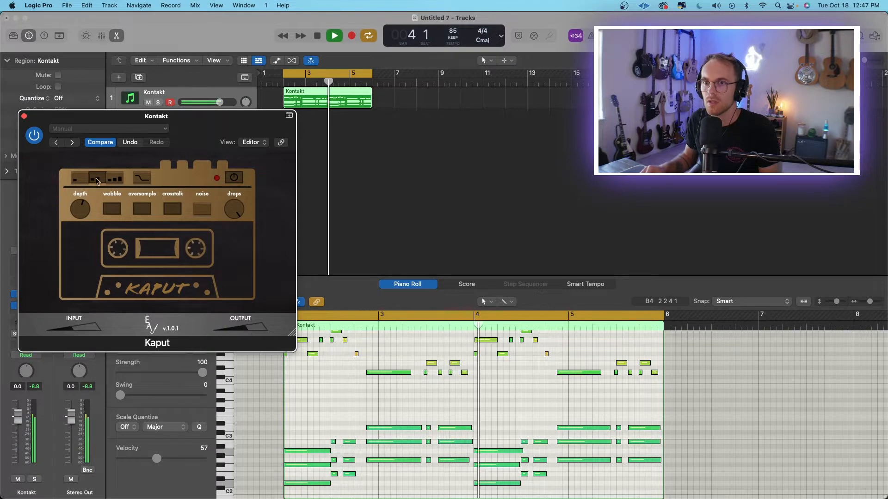
{"action": "left_click", "coordinate": [34, 136]}
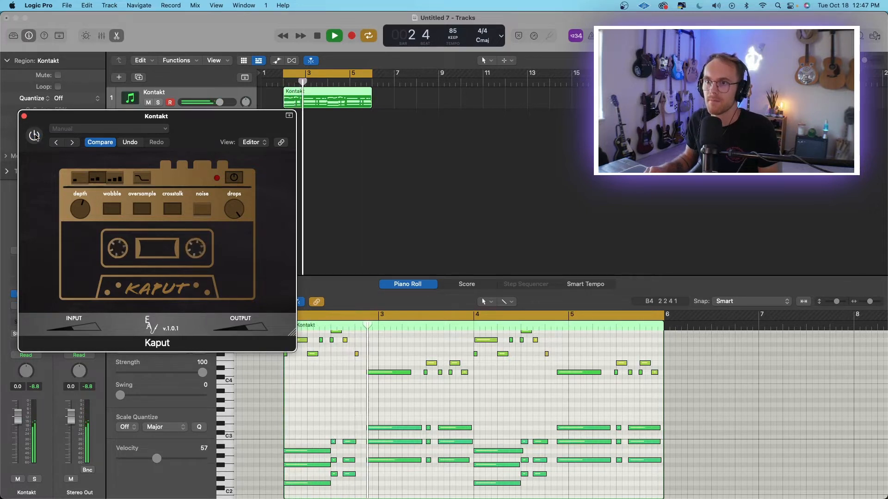
{"action": "left_click", "coordinate": [35, 135]}
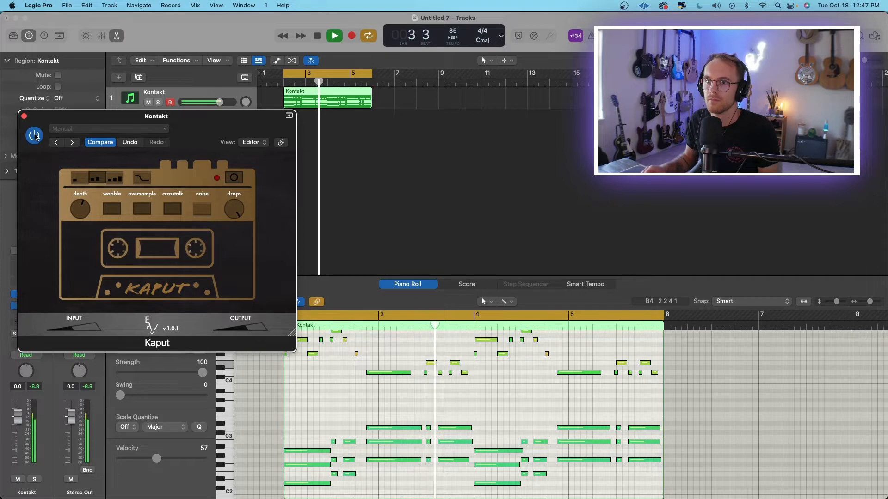
{"action": "key", "text": "space"}
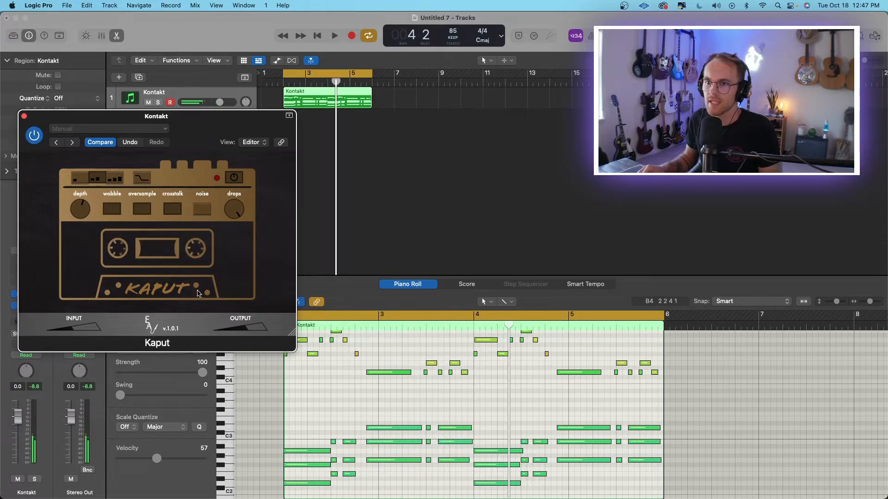
{"action": "left_click", "coordinate": [25, 117]}
Add a Classic Electric Piano track holding a copy of the Kontakt region, and play it soloed.
{"action": "left_click", "coordinate": [196, 157]}
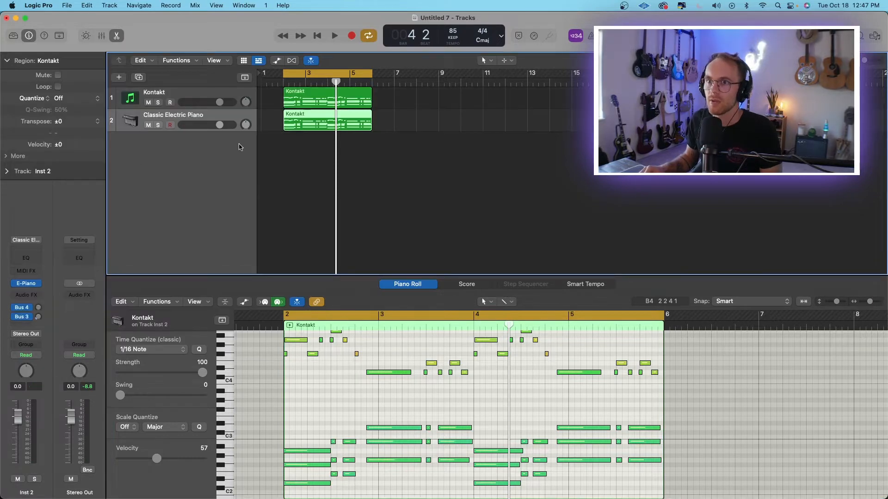
{"action": "key", "text": "s"}
{"action": "key", "text": "space"}
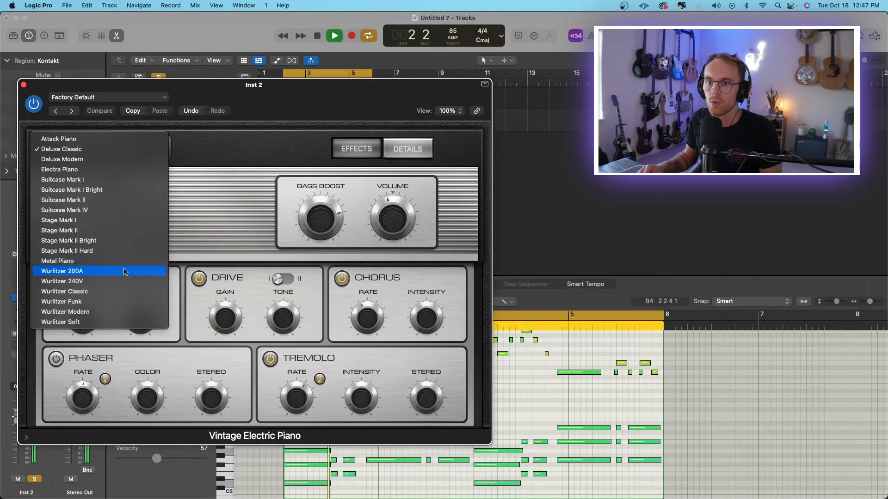
Switch the electric piano model to Wurlitzer 200A, set its bass boost to 69% and turn down the EQ treble.
{"action": "left_click", "coordinate": [124, 272]}
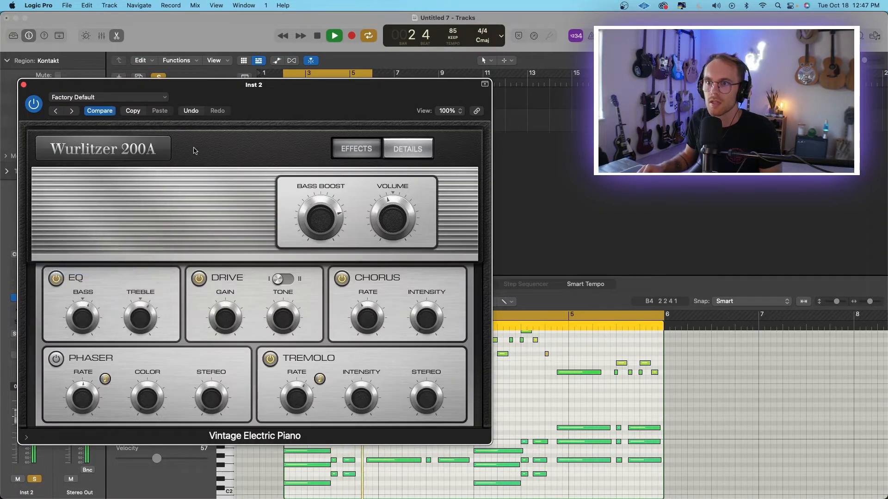
{"action": "mouse_move", "coordinate": [334, 230]}
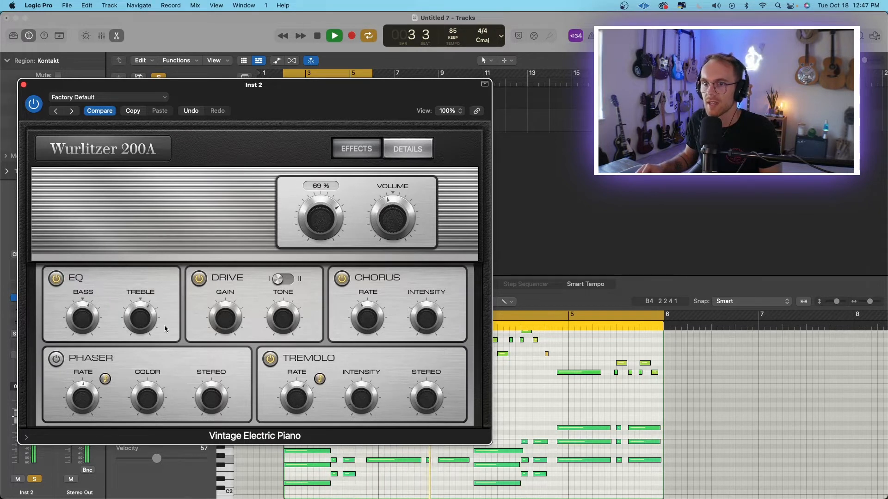
{"action": "mouse_move", "coordinate": [144, 327]}
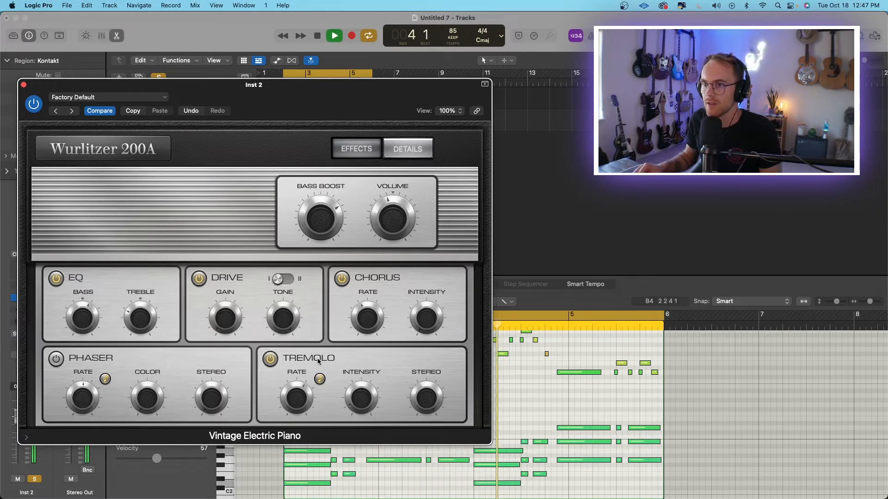
{"action": "left_click", "coordinate": [24, 85]}
Lower the volume of the Classic Electric Piano track to -1.3 dB.
{"action": "mouse_move", "coordinate": [215, 125]}
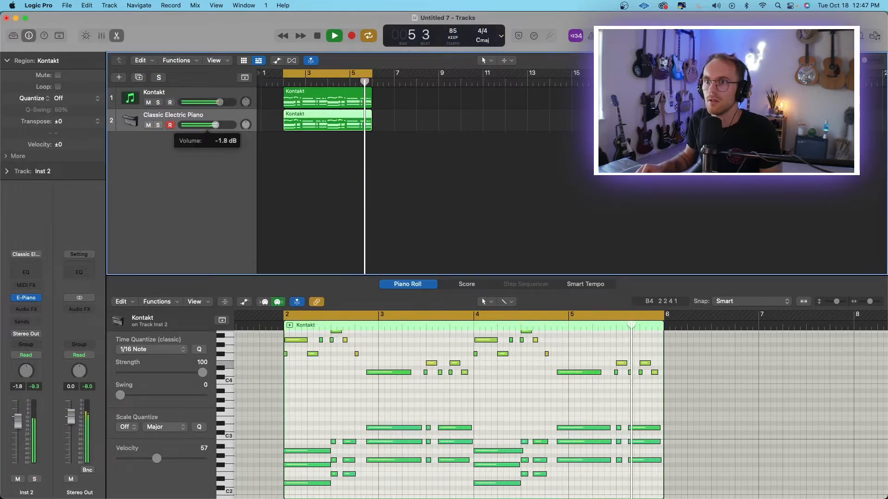
{"action": "mouse_move", "coordinate": [215, 125]}
{"action": "left_mouse_down"}
{"action": "mouse_move", "coordinate": [246, 128]}
{"action": "mouse_move", "coordinate": [217, 125]}
{"action": "left_mouse_up"}
Bounce the two piano regions in place to a new audio track named Loop and play it back.
{"action": "right_click", "coordinate": [319, 88]}
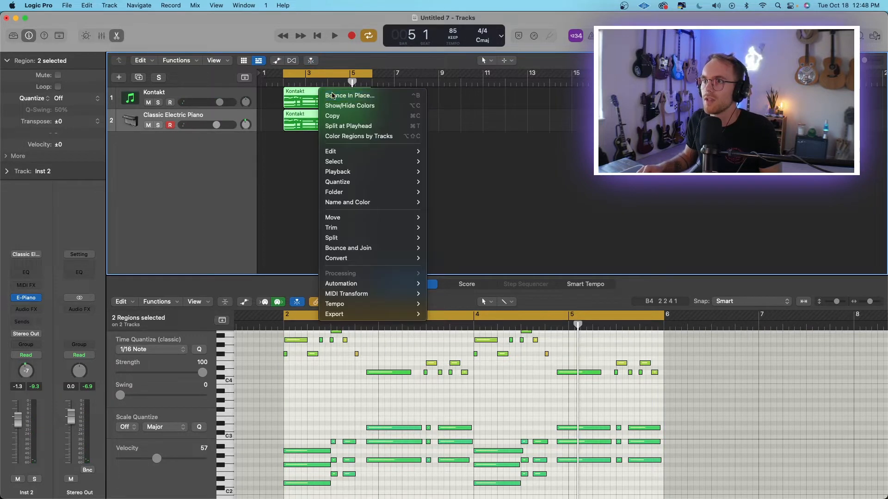
{"action": "left_click", "coordinate": [332, 96]}
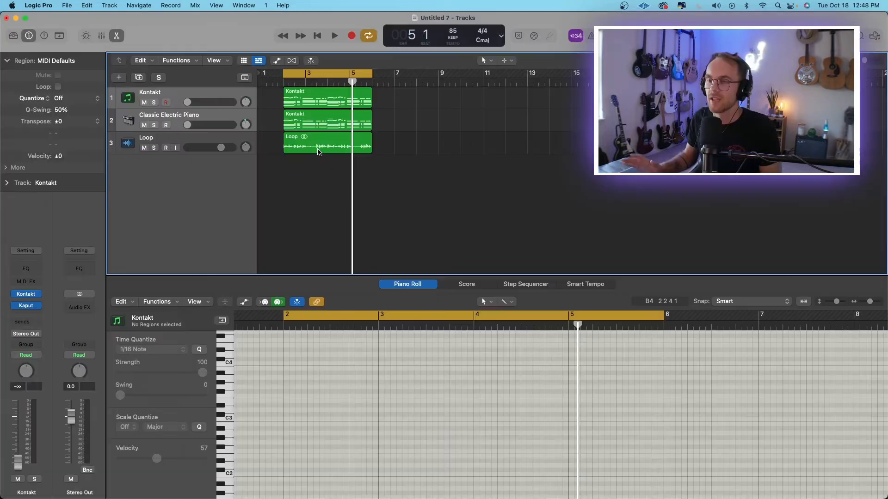
{"action": "left_click", "coordinate": [317, 150]}
{"action": "scroll", "coordinate": [201, 181], "scroll_direction": "left", "scroll_amount": 1}
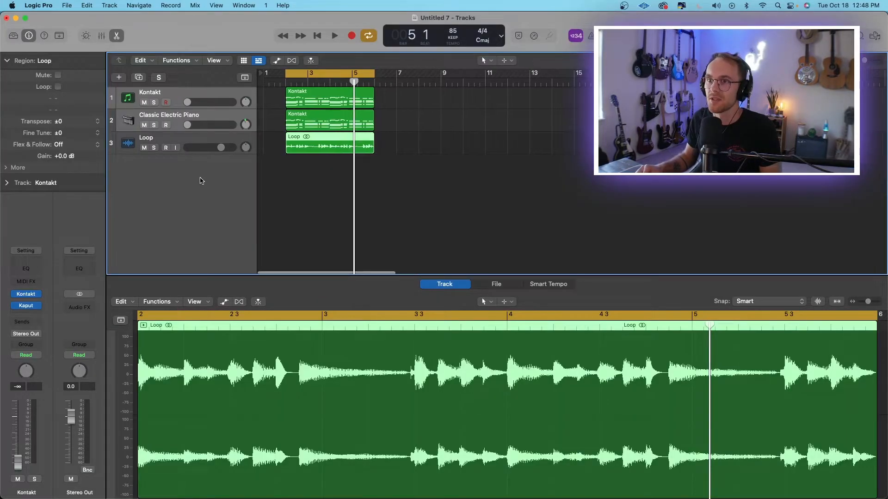
{"action": "key", "text": "space"}
{"action": "scroll", "coordinate": [681, 464], "scroll_direction": "left", "scroll_amount": 1}
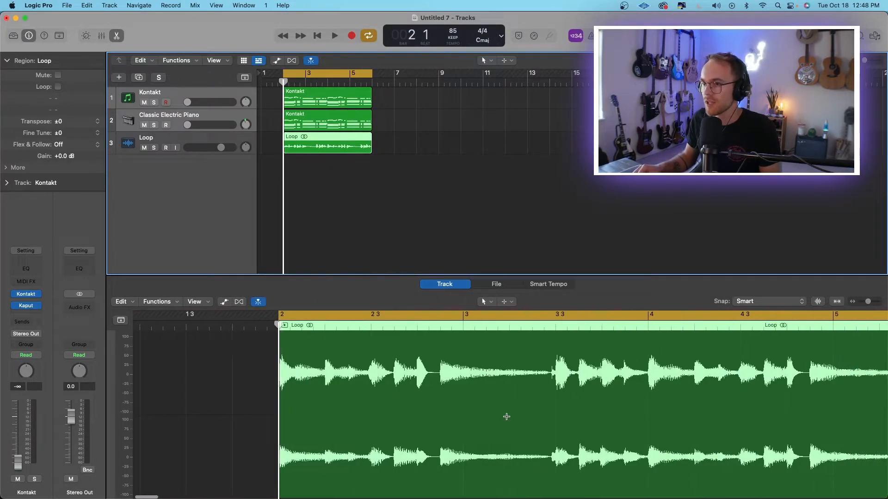
Split the Loop audio region at its chord changes, beginning with the one at bar 2 beat 3, and play it back.
{"action": "left_click", "coordinate": [537, 356]}
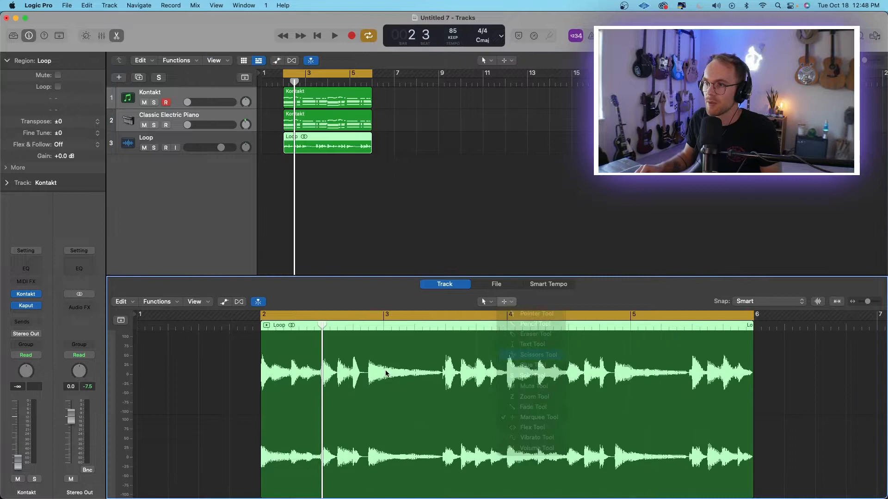
{"action": "left_click", "coordinate": [324, 370]}
{"action": "key", "text": "space"}
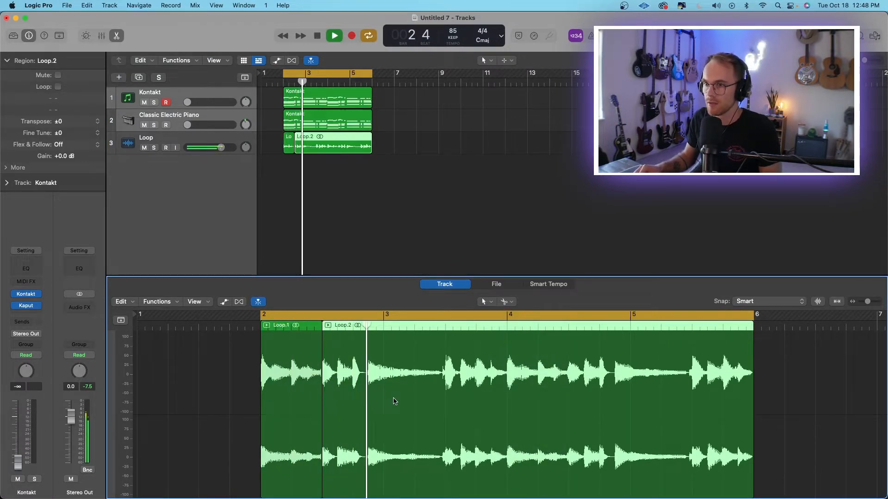
{"action": "key", "text": "space"}
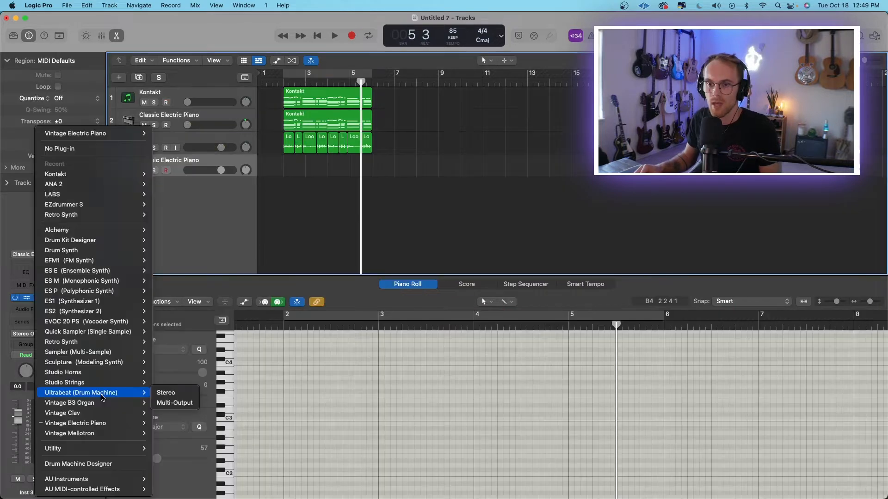
Load a stereo Sampler on the new instrument track and map the loop slices to single keys from C1 upward.
{"action": "mouse_move", "coordinate": [93, 357]}
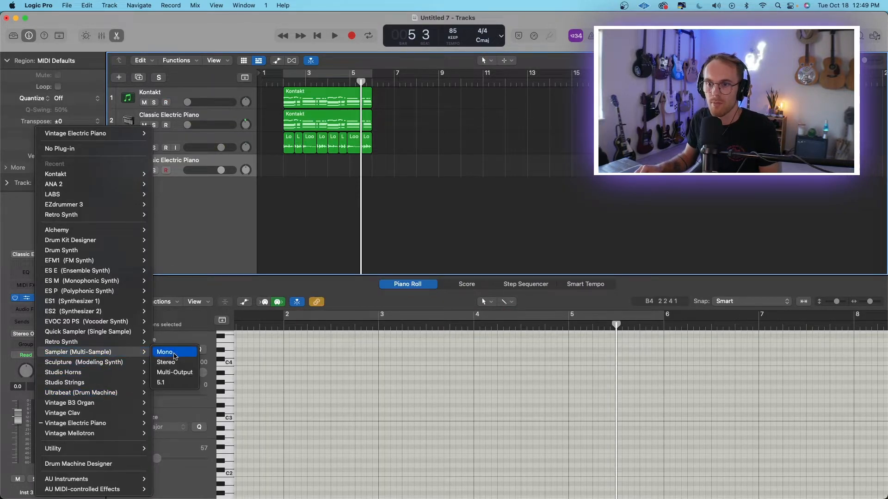
{"action": "left_click", "coordinate": [176, 363]}
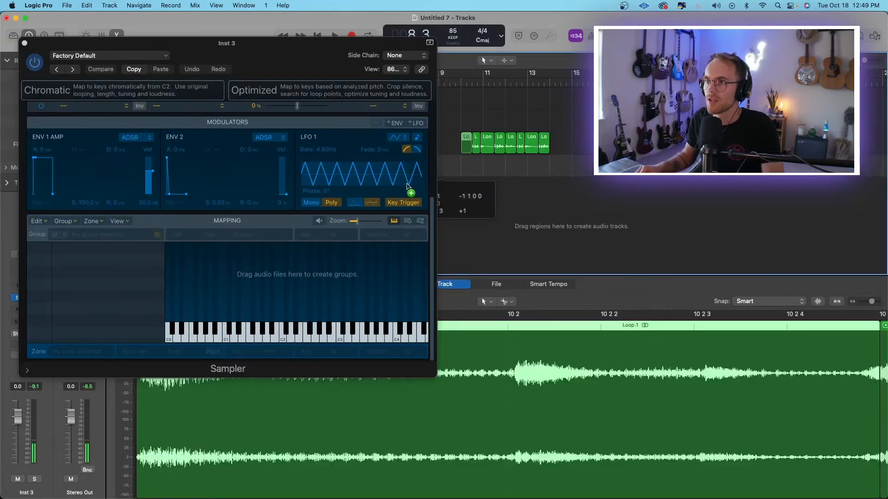
{"action": "left_click_drag", "start_coordinate": [278, 277], "coordinate": [225, 288]}
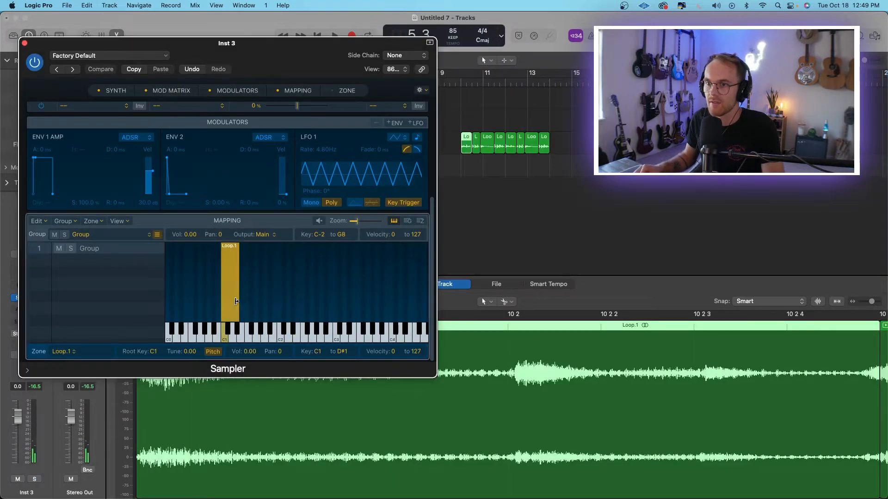
{"action": "left_click_drag", "start_coordinate": [476, 144], "coordinate": [229, 277]}
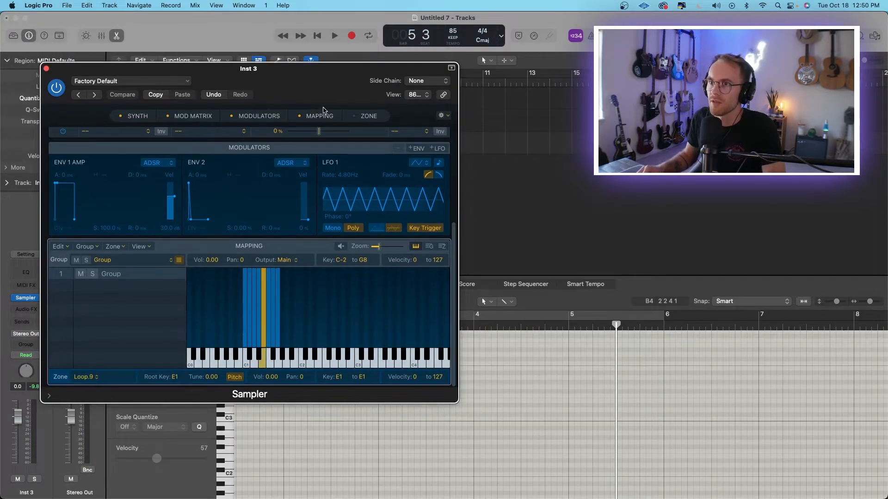
Set the Sampler's overall pitch to -1 and return to its key mapping.
{"action": "left_click_drag", "start_coordinate": [321, 93], "coordinate": [306, 90]}
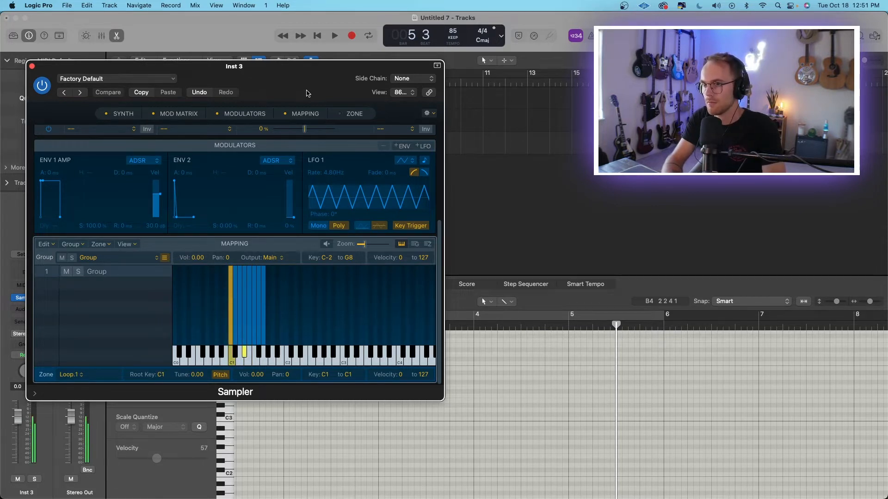
{"action": "scroll", "coordinate": [133, 175], "scroll_direction": "up", "scroll_amount": 5}
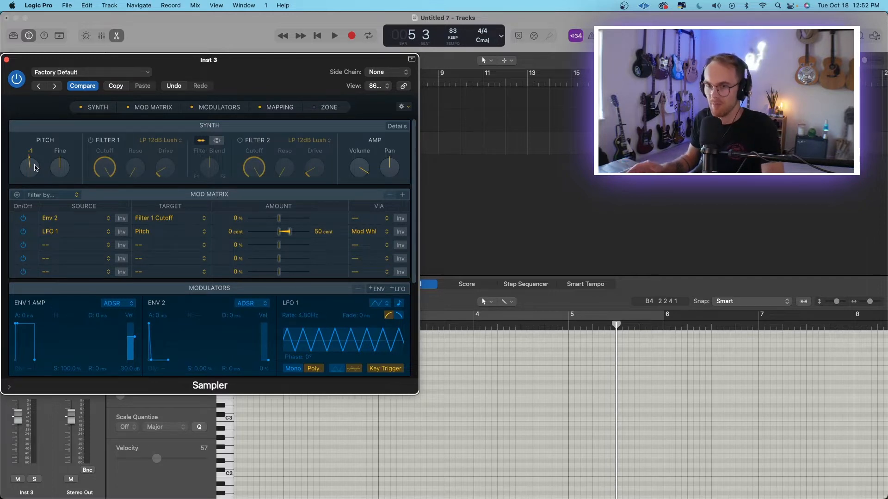
{"action": "scroll", "coordinate": [160, 276], "scroll_direction": "down", "scroll_amount": 10}
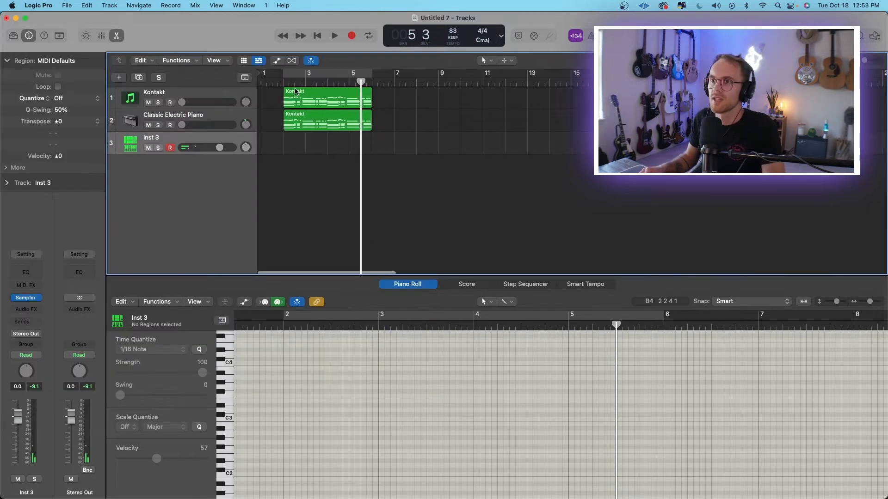
Record a chopped-sample pattern on the Inst 3 track from bar 2 and turn on cycling over the recorded bars.
{"action": "key", "text": "space"}
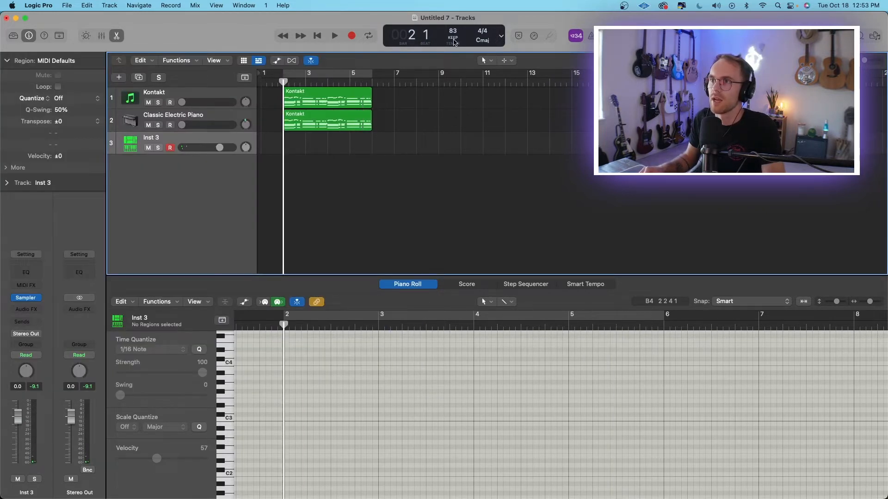
{"action": "left_click", "coordinate": [351, 35]}
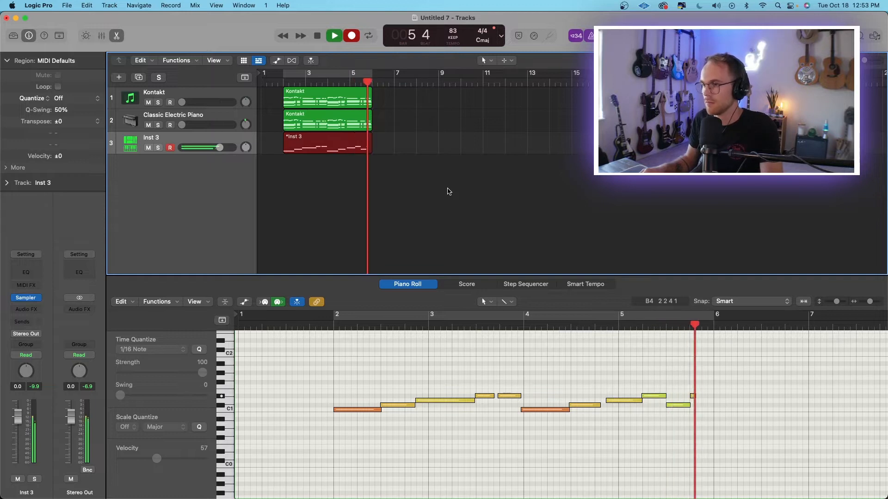
{"action": "key", "text": "space"}
{"action": "key", "text": "c"}
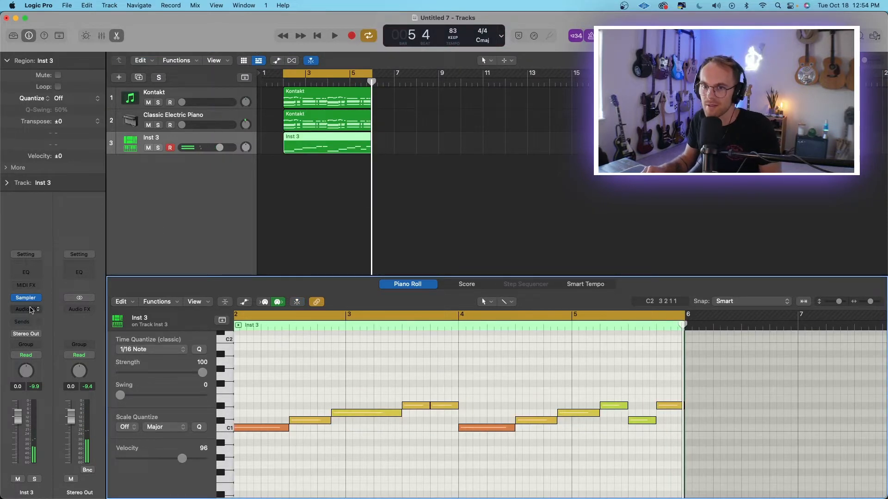
Add a Channel EQ to Inst 3 with a 199 Hz low cut at 36 dB/Oct and a 48 dB/Oct high cut just above 2 kHz.
{"action": "left_click", "coordinate": [32, 310]}
{"action": "left_click", "coordinate": [30, 311]}
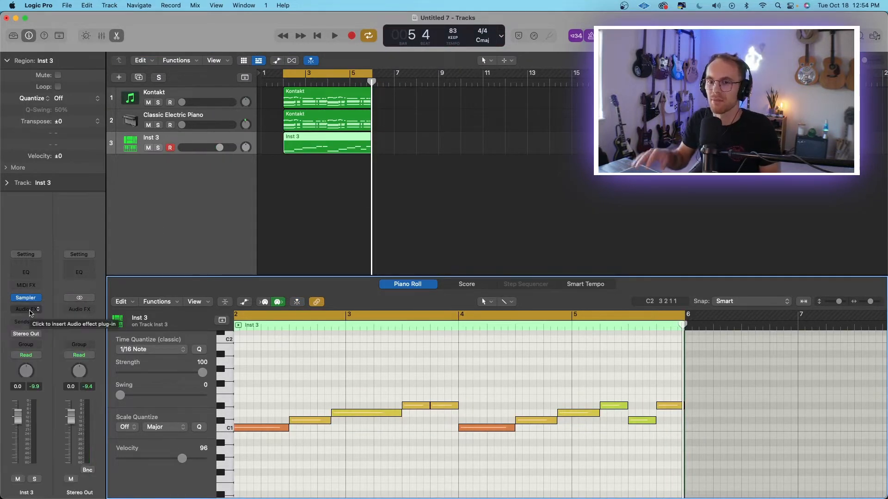
{"action": "left_click", "coordinate": [30, 312]}
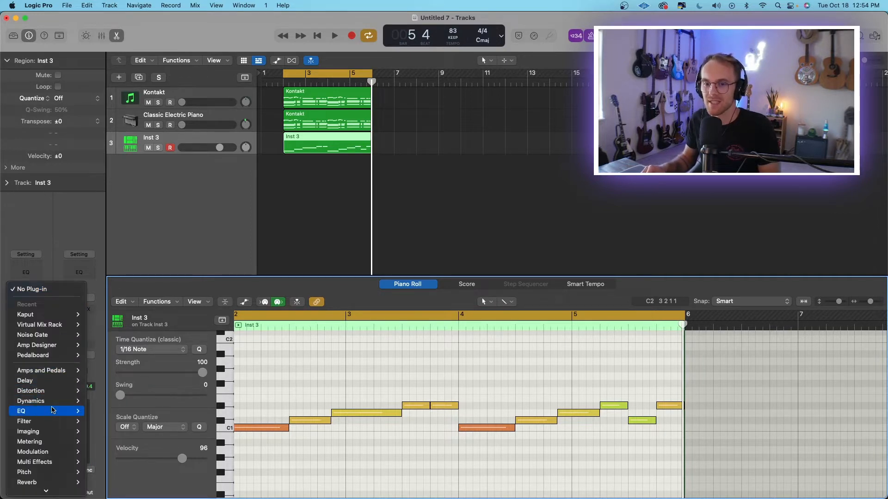
{"action": "mouse_move", "coordinate": [49, 416]}
{"action": "left_click", "coordinate": [166, 417]}
{"action": "mouse_move", "coordinate": [307, 312]}
{"action": "left_mouse_down"}
{"action": "mouse_move", "coordinate": [307, 289]}
{"action": "mouse_move", "coordinate": [308, 309]}
{"action": "left_mouse_up"}
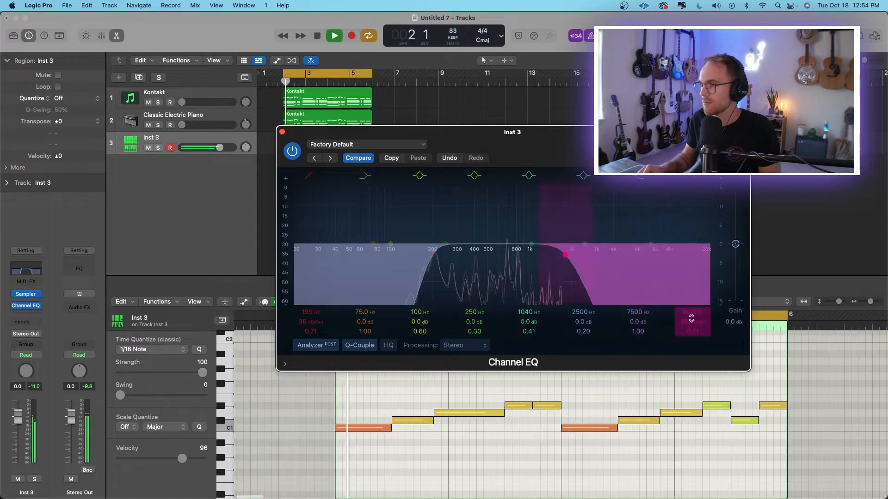
{"action": "left_click_drag", "start_coordinate": [692, 322], "coordinate": [689, 313]}
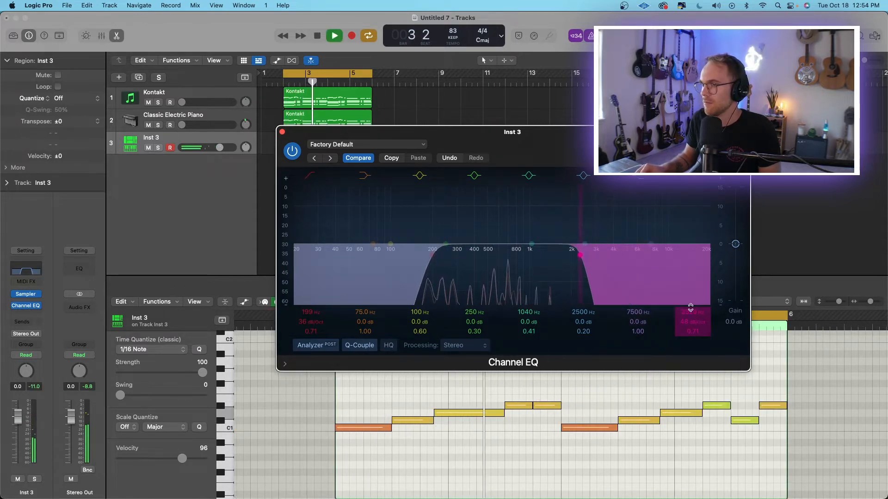
{"action": "left_click_drag", "start_coordinate": [444, 265], "coordinate": [475, 269]}
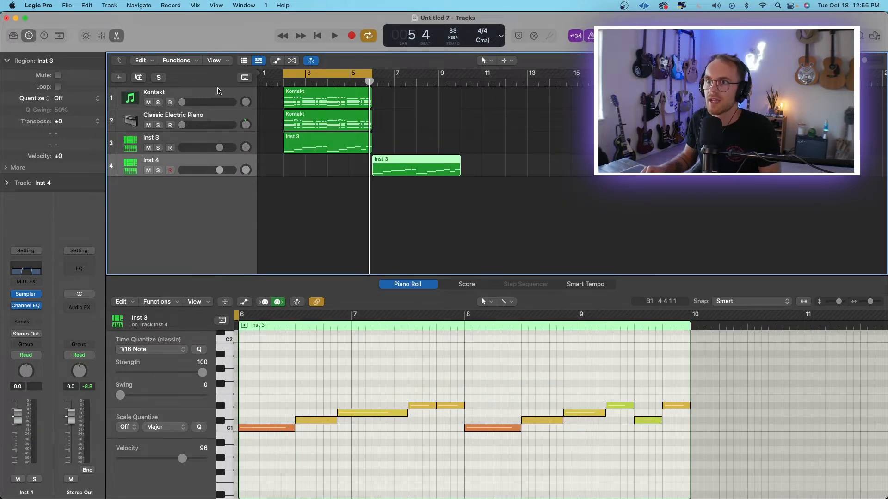
Delete the Kontakt and Classic Electric Piano tracks.
{"action": "left_click", "coordinate": [217, 92]}
{"action": "left_click", "coordinate": [214, 115], "text": "shift"}
{"action": "key", "text": "super+BackSpace"}
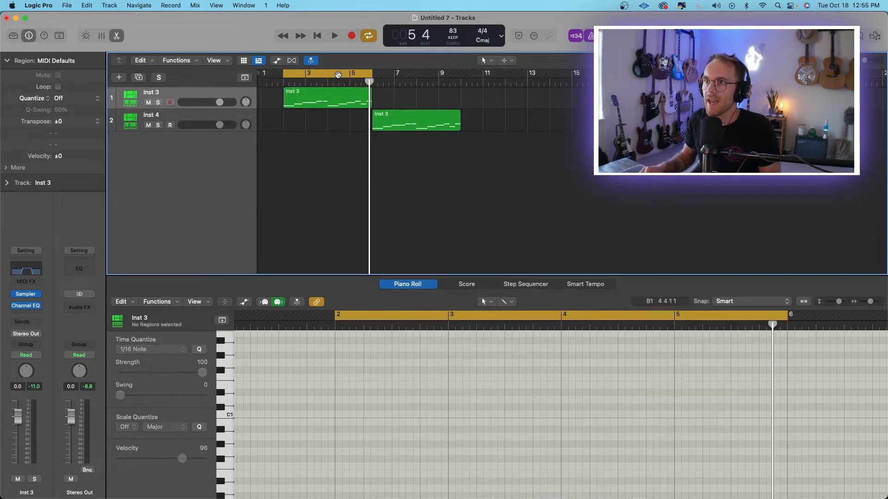
Raise the second-to-last note of the first Inst 3 region to D#1.
{"action": "left_click", "coordinate": [289, 88]}
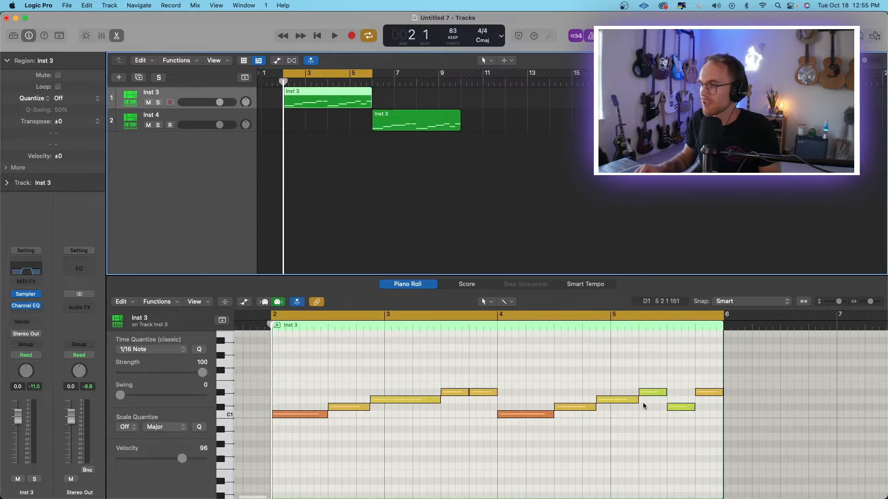
{"action": "left_click_drag", "start_coordinate": [678, 408], "coordinate": [678, 393]}
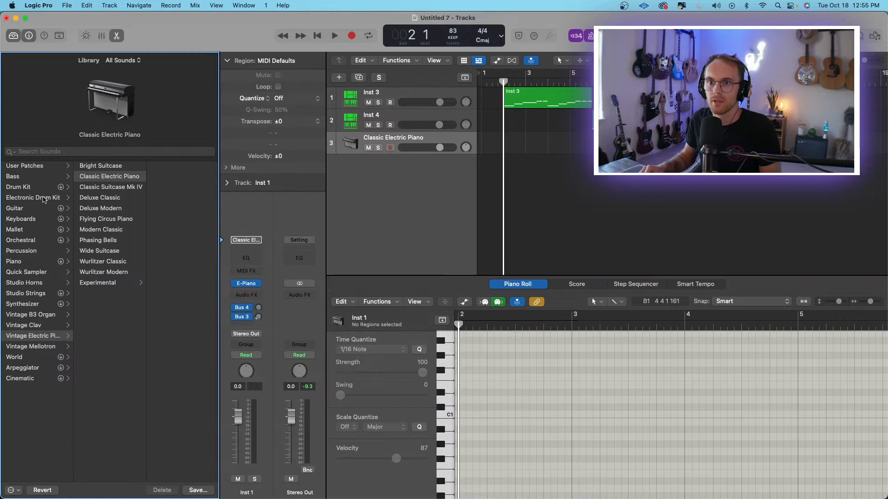
Audition electronic drum kits such as Autumn Leaves and Natural Structures on the new track, and load the Soul Fire kit.
{"action": "left_click", "coordinate": [44, 200]}
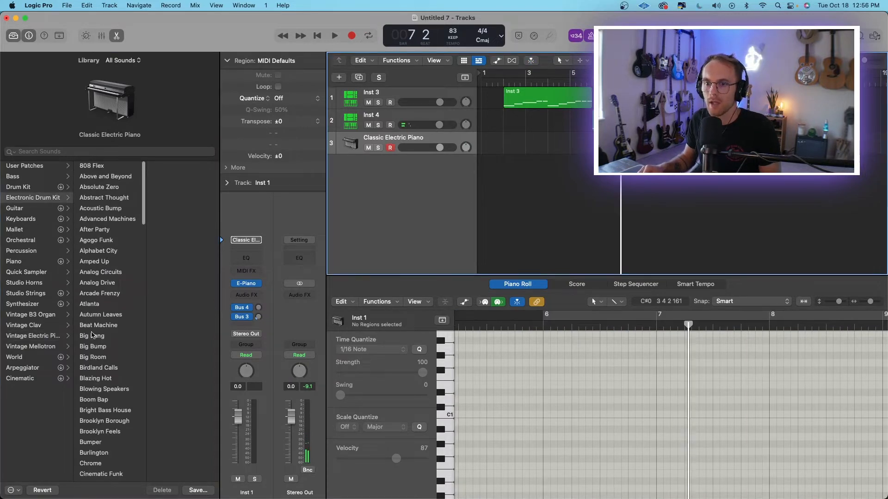
{"action": "left_click", "coordinate": [101, 314]}
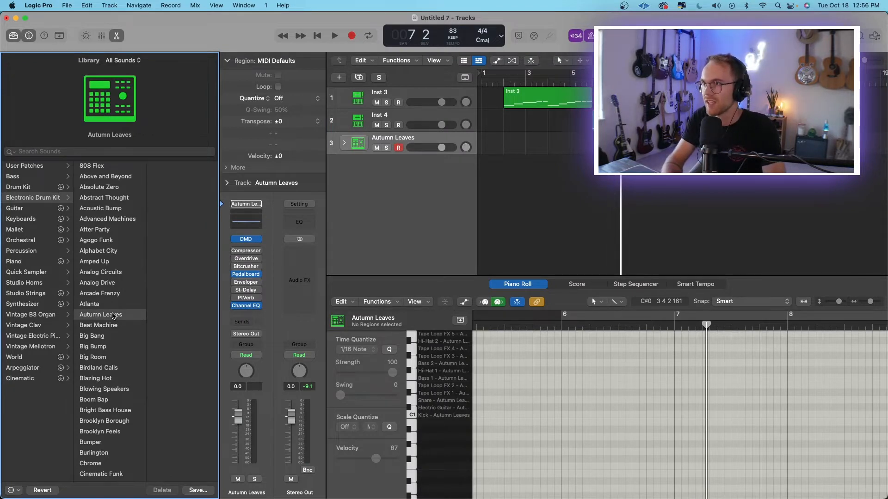
{"action": "scroll", "coordinate": [113, 315], "scroll_direction": "down", "scroll_amount": 15}
{"action": "left_click", "coordinate": [121, 344]}
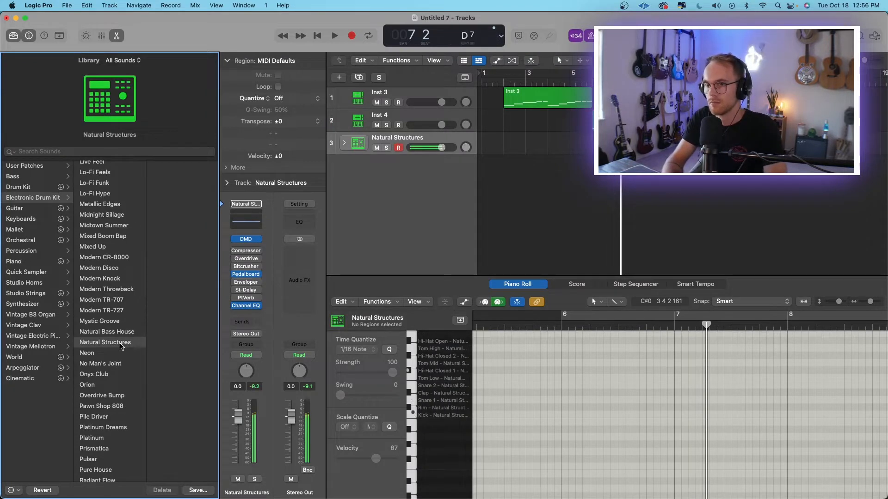
{"action": "scroll", "coordinate": [111, 360], "scroll_direction": "down", "scroll_amount": 10}
{"action": "left_click", "coordinate": [99, 371]}
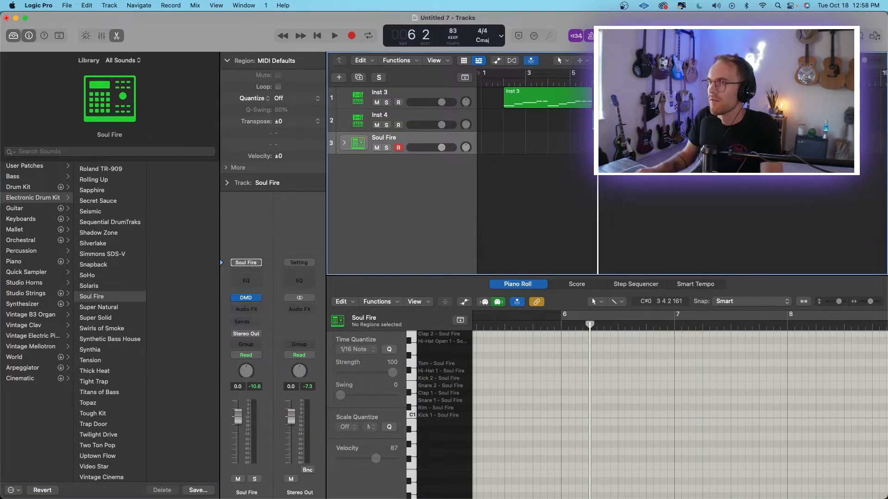
Hide the sound library and record a kick, snare and hi-hat pattern on the Soul Fire track from bar 6.
{"action": "scroll", "coordinate": [111, 258], "scroll_direction": "up", "scroll_amount": 1}
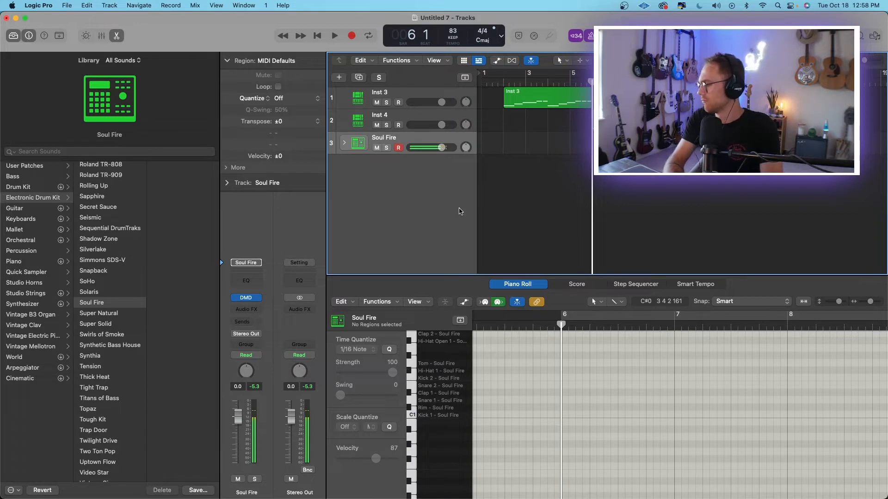
{"action": "key", "text": "y"}
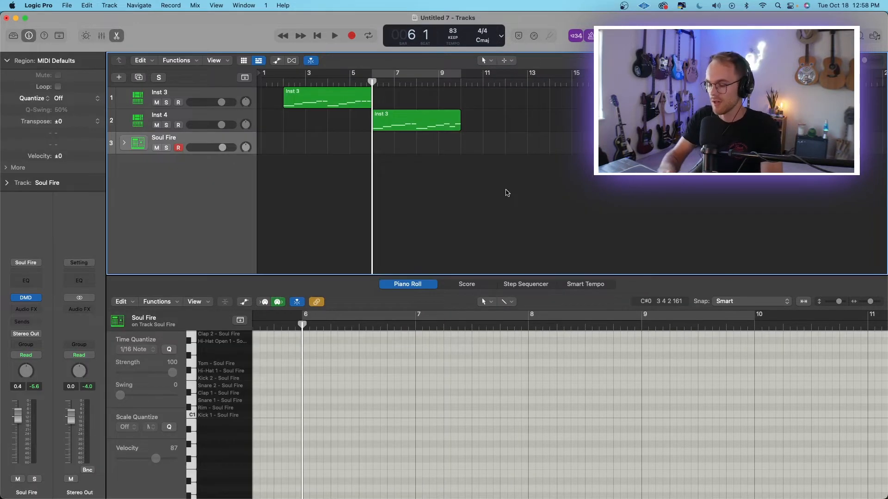
{"action": "key", "text": "r"}
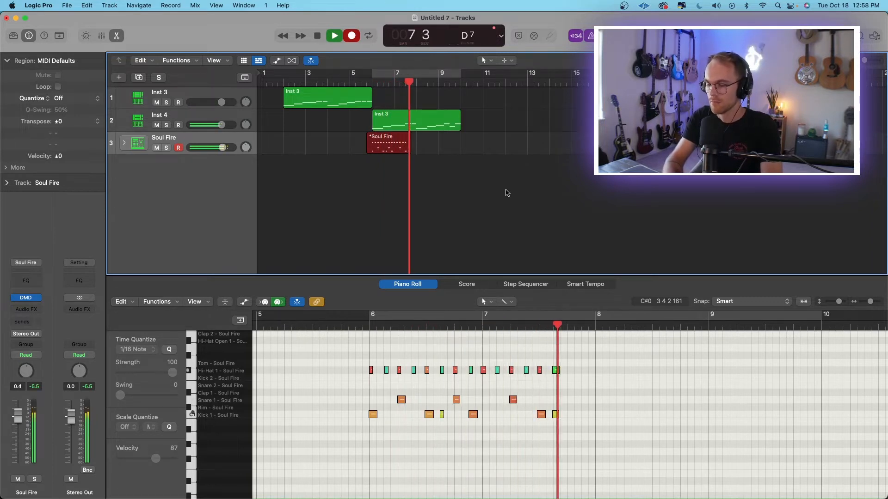
Nudge the off-time hi-hat notes of the Soul Fire region in bars 6 and 7 closer to the grid.
{"action": "left_click_drag", "start_coordinate": [463, 408], "coordinate": [466, 408]}
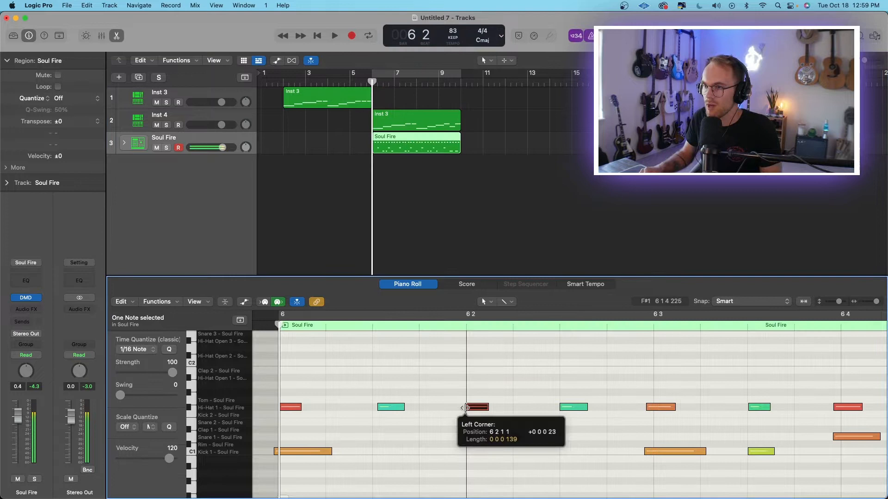
{"action": "scroll", "coordinate": [466, 409], "scroll_direction": "right", "scroll_amount": 2}
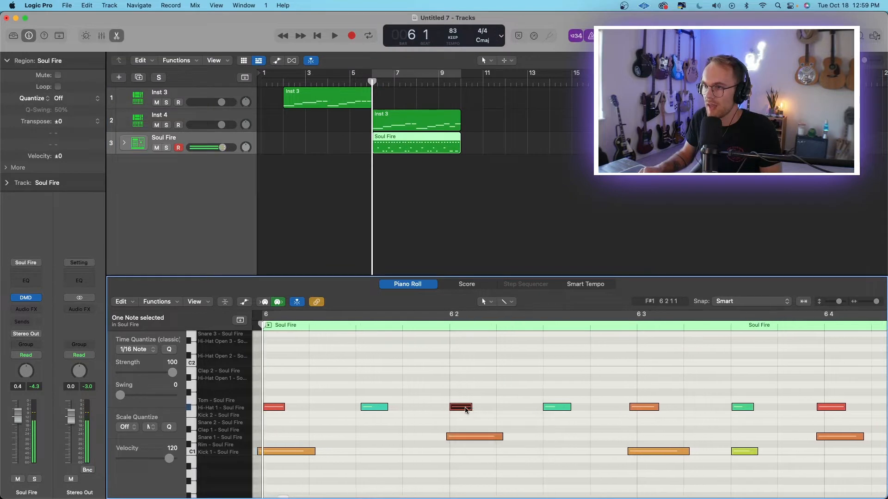
{"action": "left_click_drag", "start_coordinate": [602, 408], "coordinate": [609, 408]}
{"action": "scroll", "coordinate": [610, 409], "scroll_direction": "right", "scroll_amount": 3}
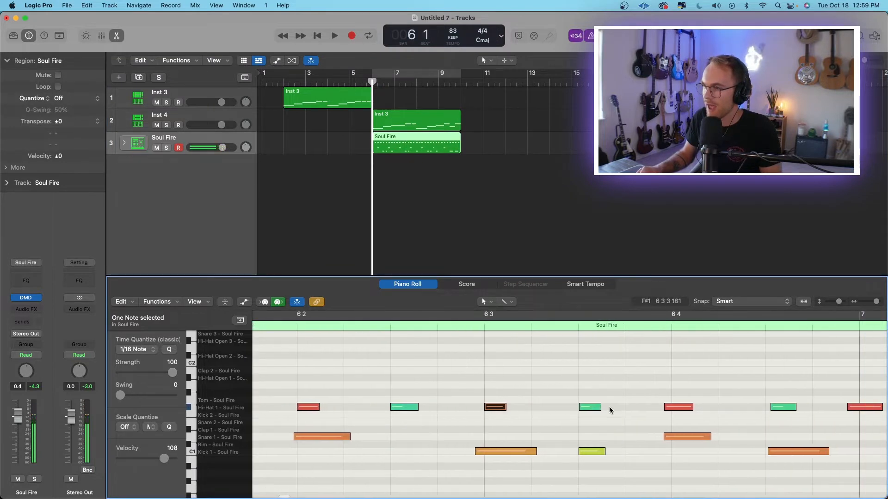
{"action": "scroll", "coordinate": [696, 410], "scroll_direction": "right", "scroll_amount": 3}
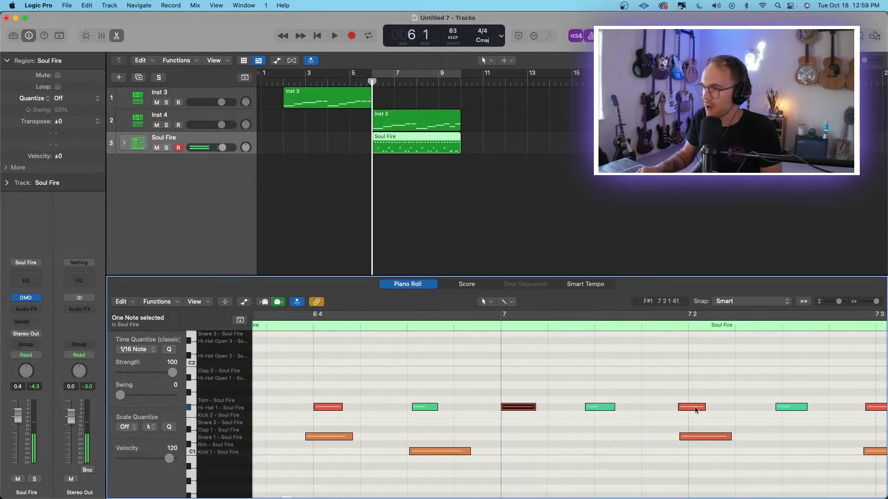
{"action": "mouse_move", "coordinate": [696, 410]}
{"action": "left_mouse_down"}
{"action": "mouse_move", "coordinate": [706, 410]}
{"action": "mouse_move", "coordinate": [690, 410]}
{"action": "left_mouse_up"}
{"action": "scroll", "coordinate": [704, 411], "scroll_direction": "right", "scroll_amount": 4}
{"action": "left_click", "coordinate": [680, 409]}
Nudge the off-time snare and kick notes through the Soul Fire region closer to the grid.
{"action": "scroll", "coordinate": [690, 410], "scroll_direction": "right", "scroll_amount": 4}
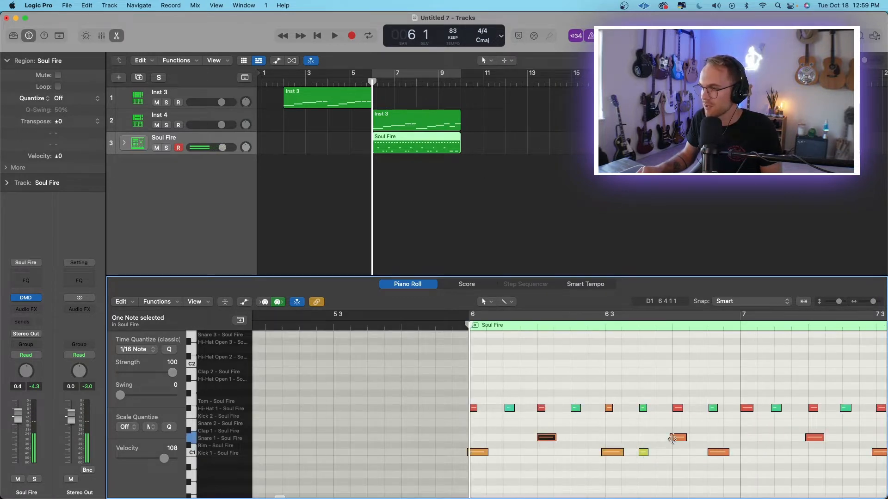
{"action": "left_click_drag", "start_coordinate": [673, 438], "coordinate": [674, 439]}
{"action": "left_click_drag", "start_coordinate": [487, 454], "coordinate": [490, 453]}
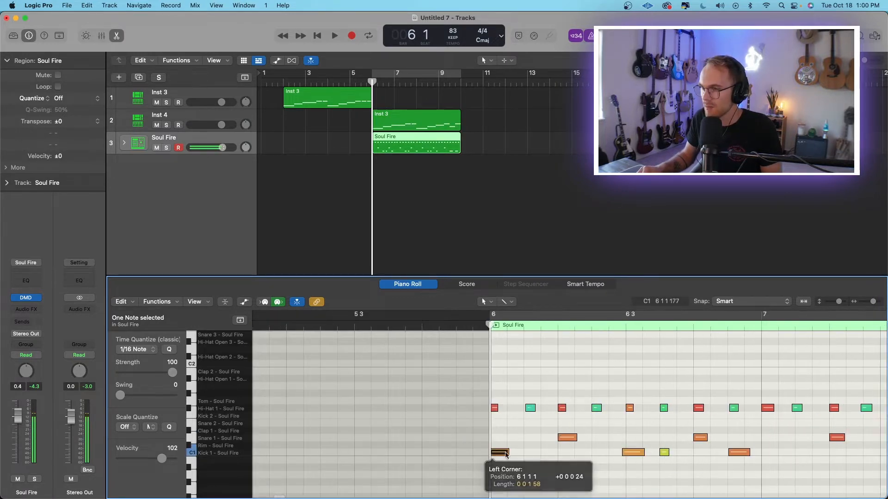
{"action": "scroll", "coordinate": [537, 455], "scroll_direction": "right", "scroll_amount": 6}
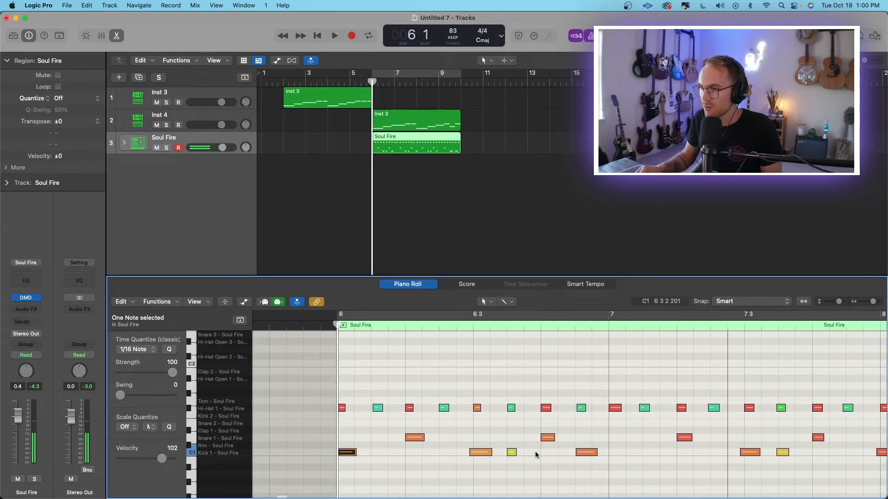
{"action": "scroll", "coordinate": [536, 454], "scroll_direction": "right", "scroll_amount": 8}
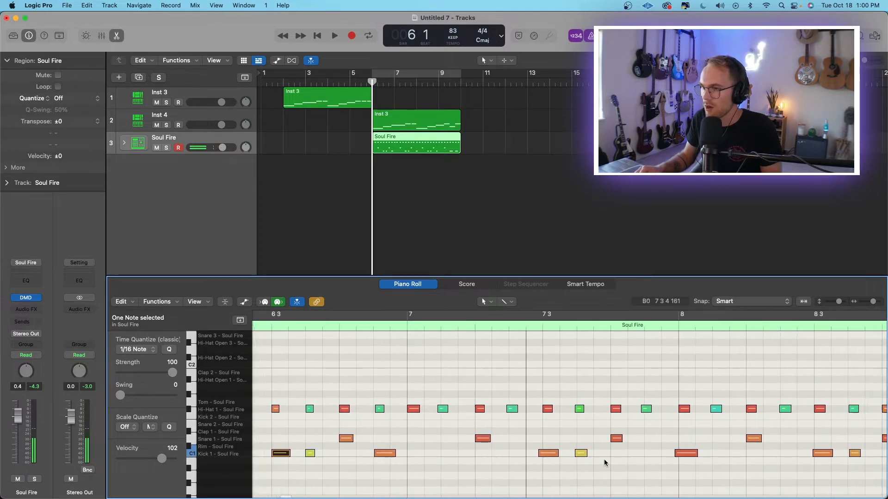
{"action": "scroll", "coordinate": [574, 457], "scroll_direction": "right", "scroll_amount": 3}
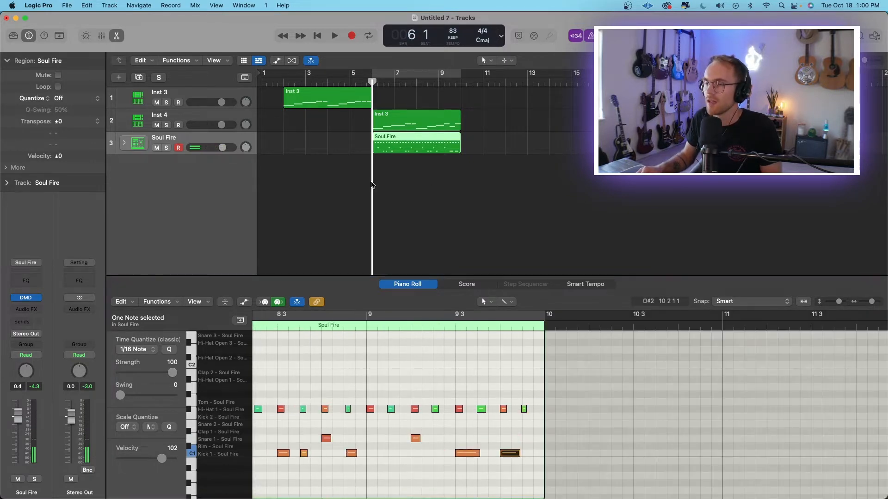
Turn on cycling from bar 6 to bar 10 and play the drums with the Inst 4 sample part.
{"action": "left_click", "coordinate": [420, 78]}
{"action": "key", "text": "space"}
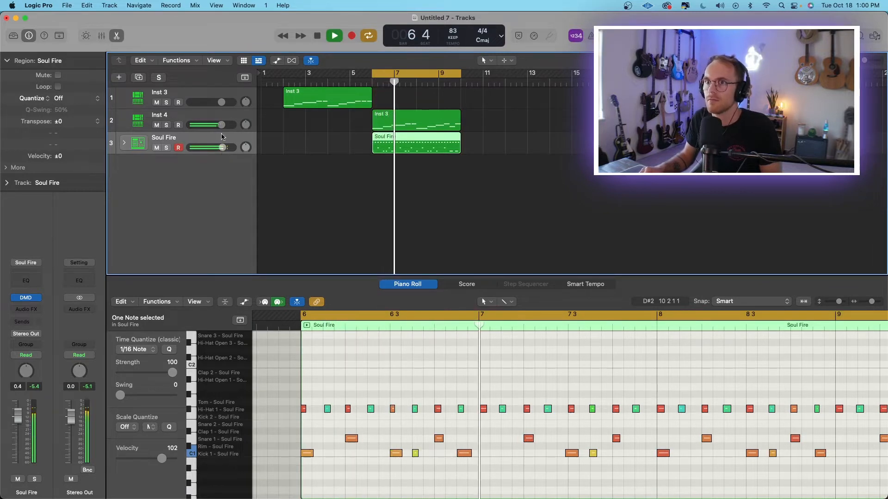
Select all the off-beat hi-hat notes in the Soul Fire region, shift them slightly late for swing, and play the result.
{"action": "left_click", "coordinate": [480, 357]}
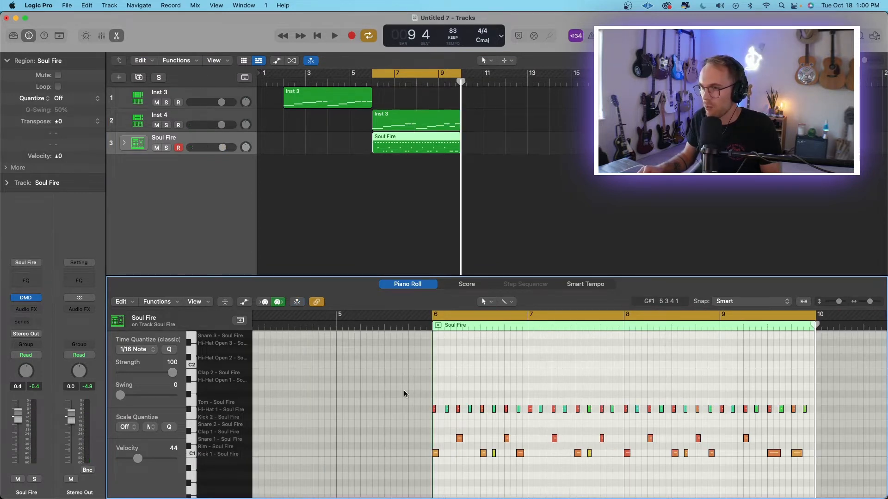
{"action": "left_click_drag", "start_coordinate": [403, 391], "coordinate": [765, 421]}
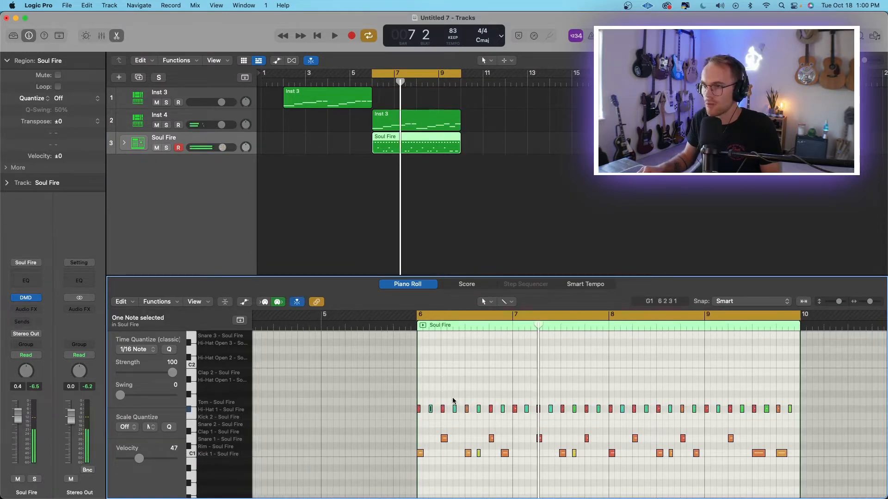
{"action": "left_click_drag", "start_coordinate": [451, 397], "coordinate": [480, 418]}
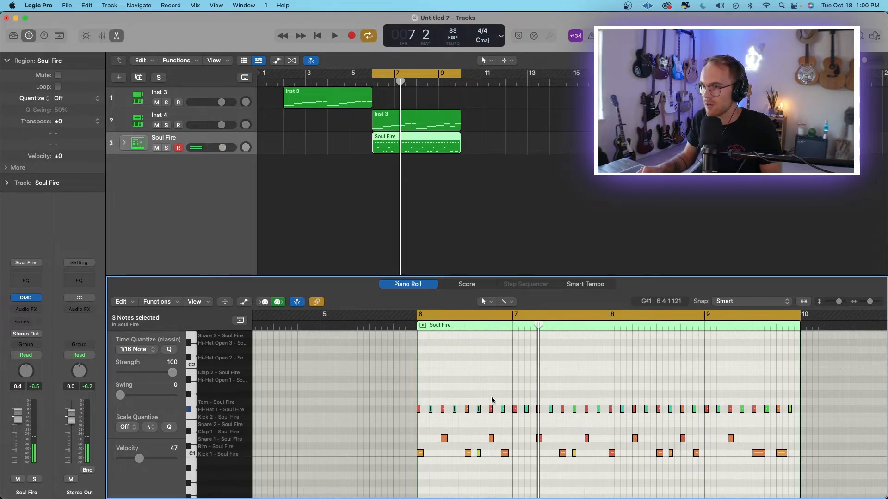
{"action": "left_click_drag", "start_coordinate": [524, 401], "coordinate": [536, 417]}
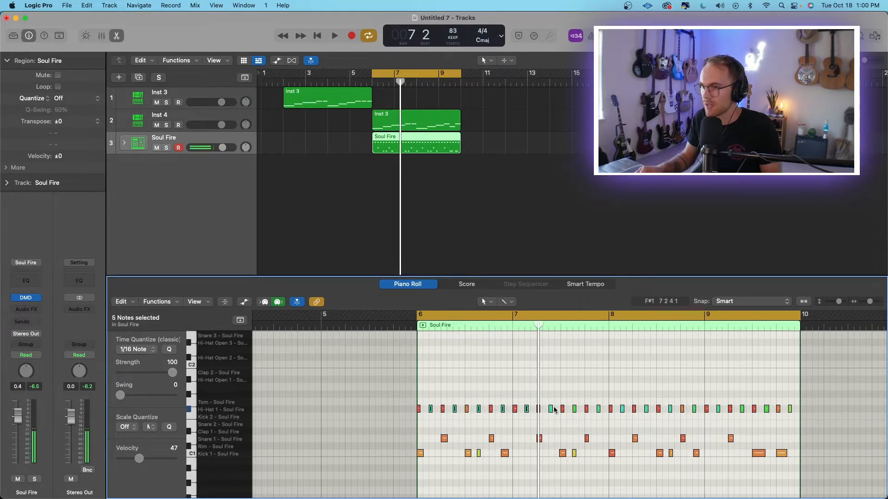
{"action": "left_click_drag", "start_coordinate": [870, 301], "coordinate": [875, 302]}
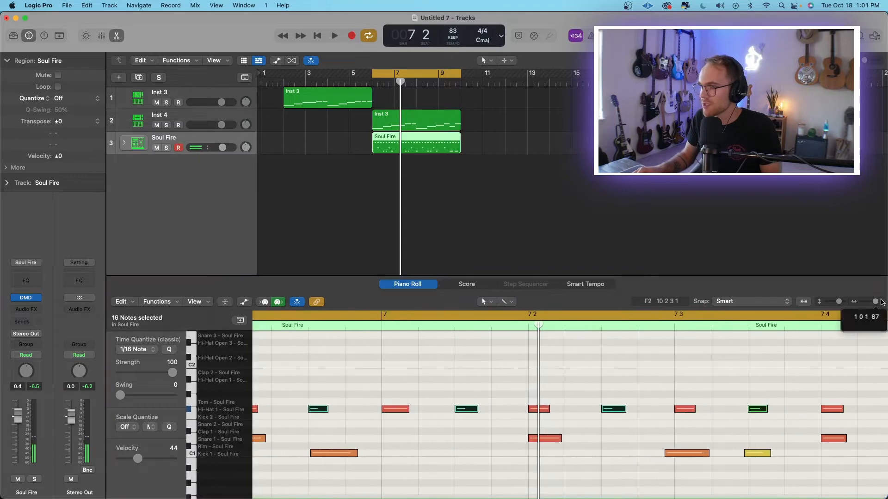
{"action": "left_click_drag", "start_coordinate": [464, 408], "coordinate": [470, 409]}
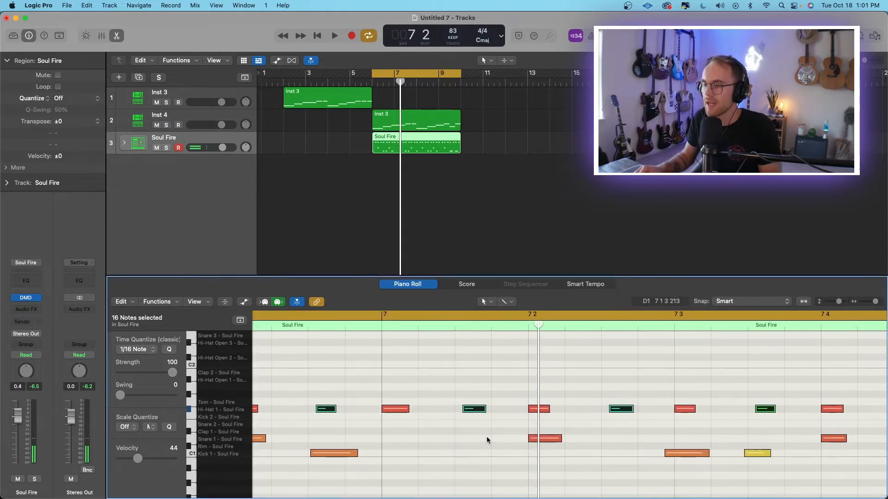
{"action": "key", "text": "space"}
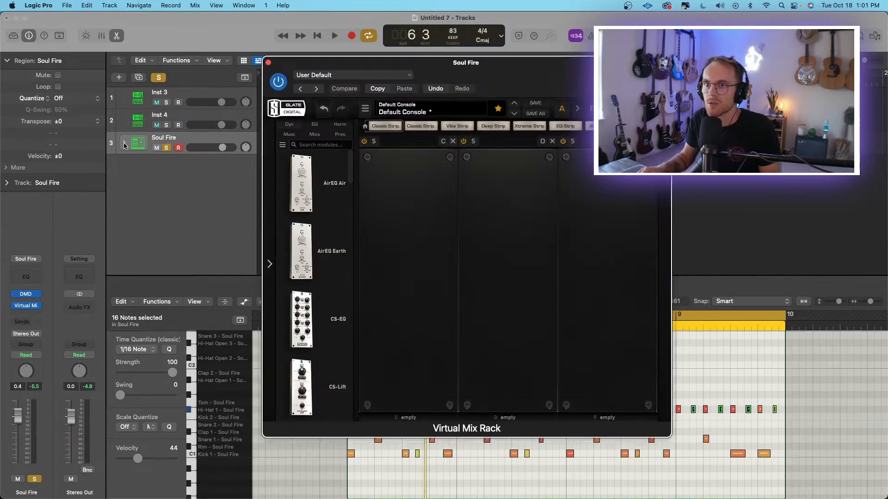
Insert Virtual Mix Rack on the soloed Soul Fire track with an FG-73 preamp and set its virtual drive to about 57.8 dB.
{"action": "left_click", "coordinate": [124, 142]}
{"action": "scroll", "coordinate": [183, 215], "scroll_direction": "down", "scroll_amount": 2}
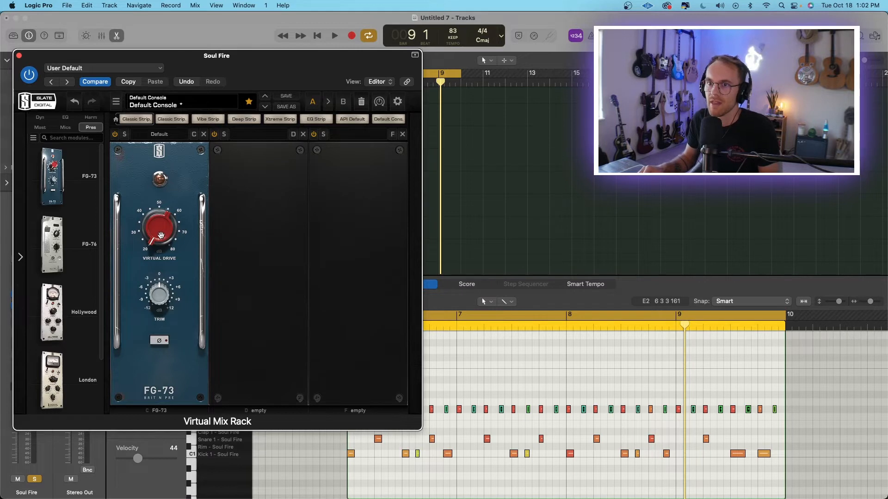
{"action": "key", "text": "space"}
{"action": "left_click_drag", "start_coordinate": [161, 234], "coordinate": [161, 164]}
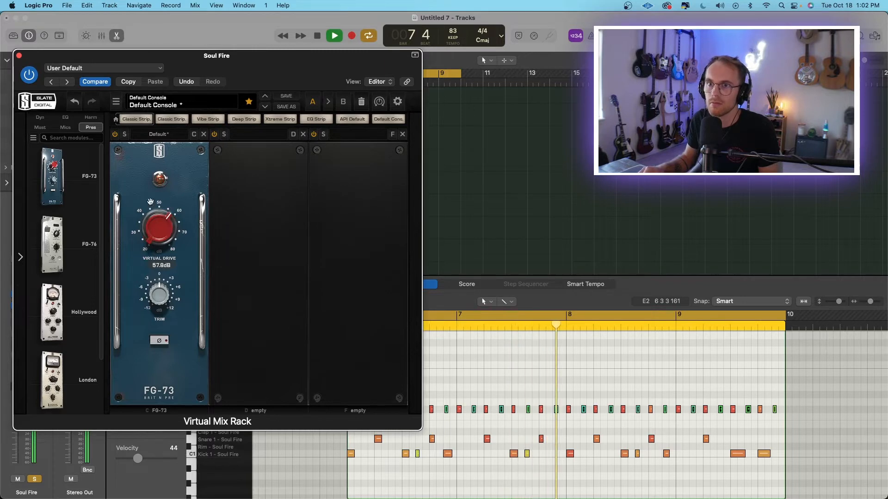
{"action": "key", "text": "space"}
Add an FG-Stress compressor in the second rack slot with a 6:1 ratio, output 6.70 and Dist 3 on, and audition it.
{"action": "left_click", "coordinate": [40, 117]}
{"action": "scroll", "coordinate": [55, 270], "scroll_direction": "up", "scroll_amount": 1}
{"action": "left_click_drag", "start_coordinate": [66, 256], "coordinate": [263, 252]}
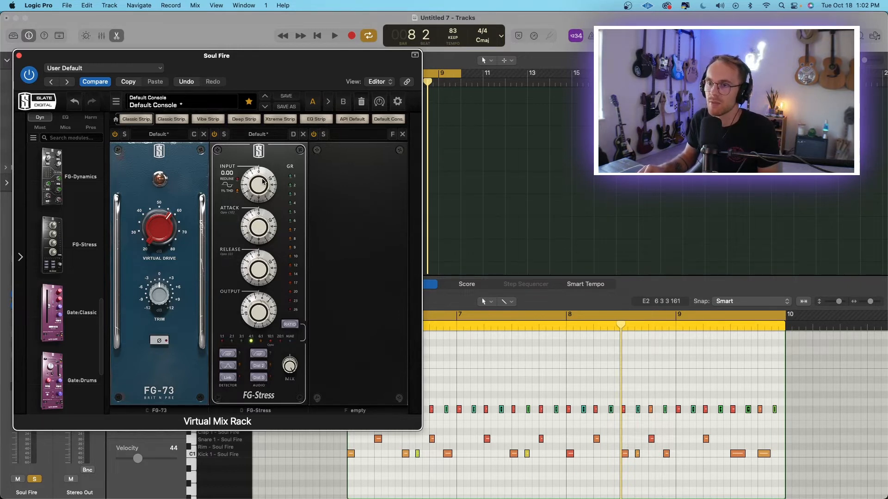
{"action": "key", "text": "space"}
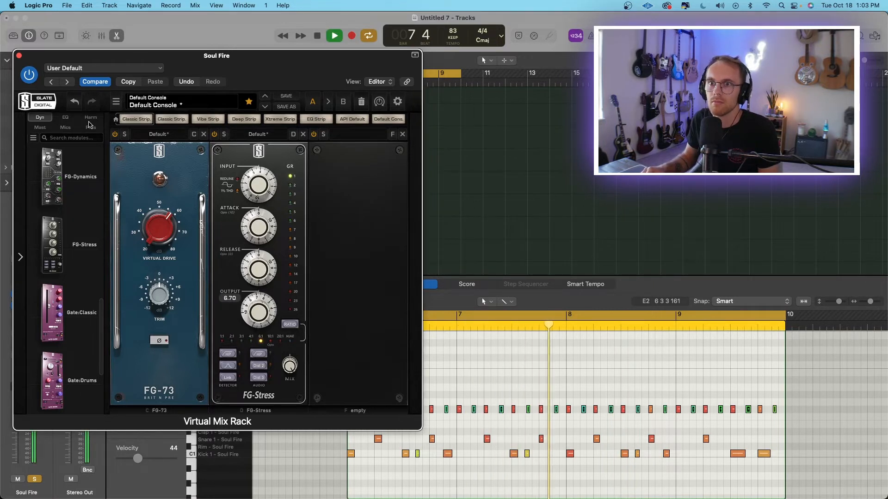
{"action": "left_click", "coordinate": [70, 119]}
{"action": "key", "text": "space"}
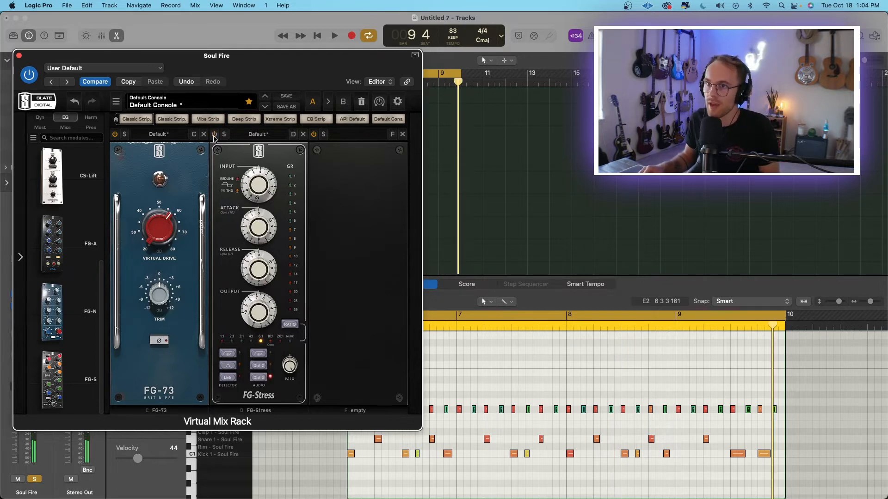
{"action": "key", "text": "space"}
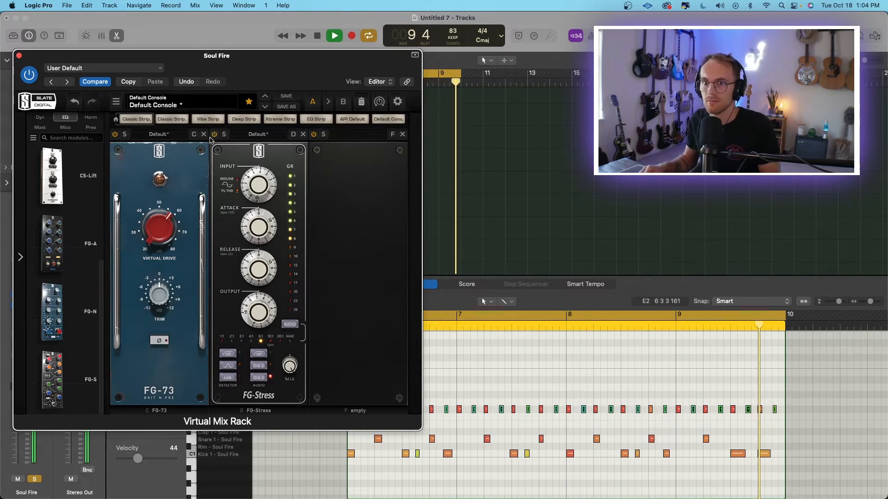
{"action": "key", "text": "space"}
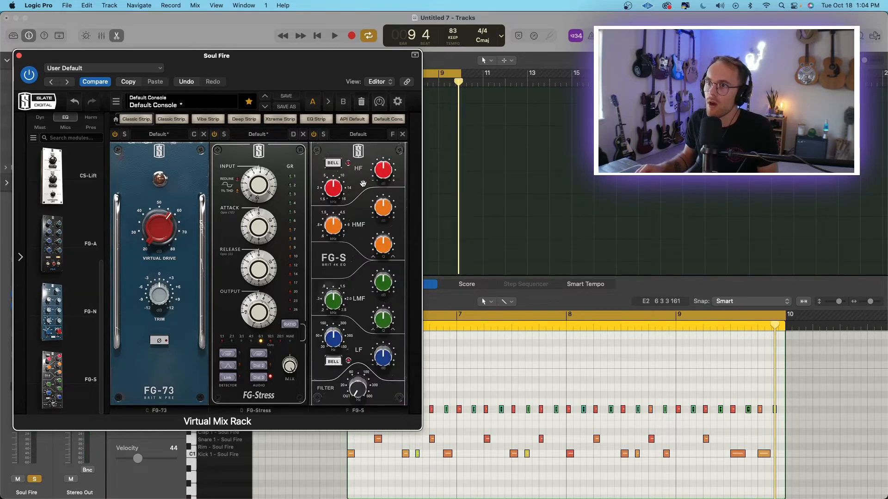
Add an FG-S equalizer in the third rack slot and cut its HF gain while the drums play.
{"action": "key", "text": "space"}
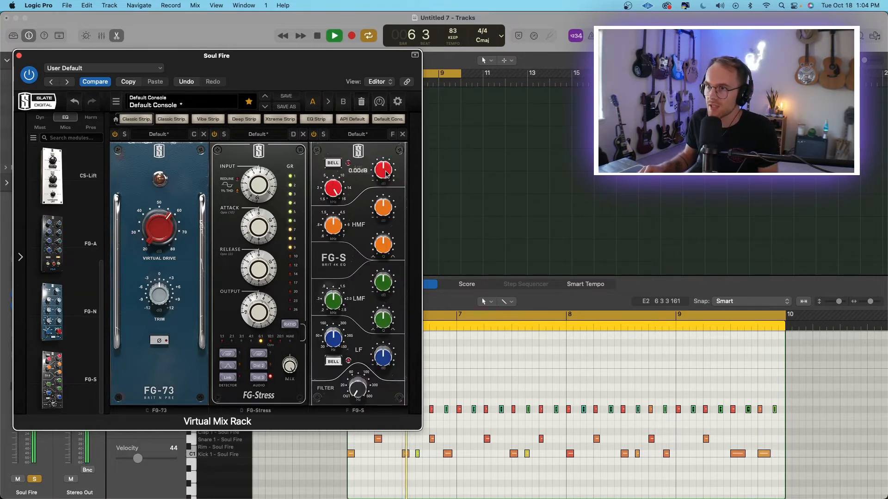
{"action": "left_click_drag", "start_coordinate": [384, 172], "coordinate": [386, 207]}
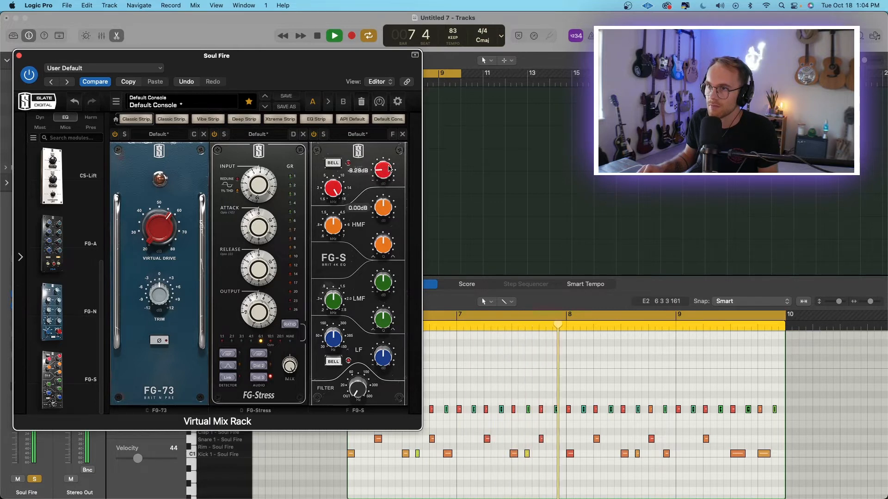
{"action": "left_click_drag", "start_coordinate": [387, 171], "coordinate": [385, 175]}
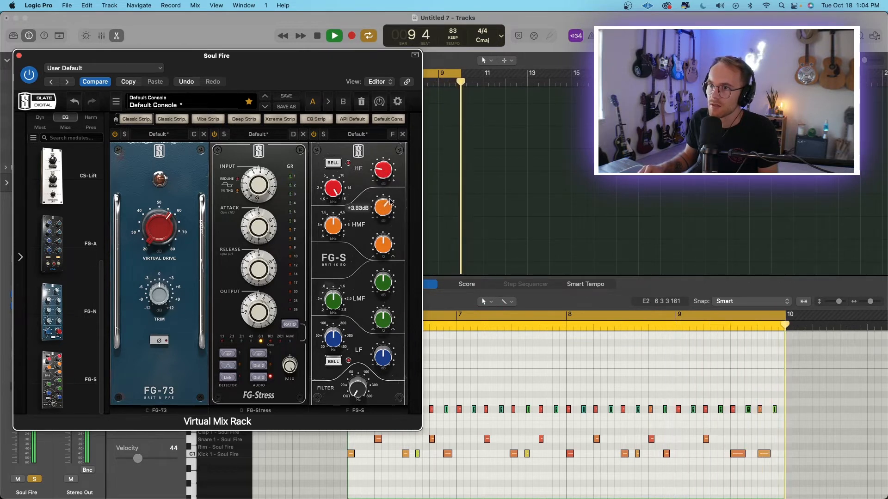
Boost the FG-S HMF band and sweep its frequency and Q to brighten the drums during playback.
{"action": "left_click_drag", "start_coordinate": [384, 206], "coordinate": [392, 194]}
{"action": "left_click_drag", "start_coordinate": [335, 225], "coordinate": [338, 206]}
{"action": "left_click_drag", "start_coordinate": [387, 242], "coordinate": [343, 263]}
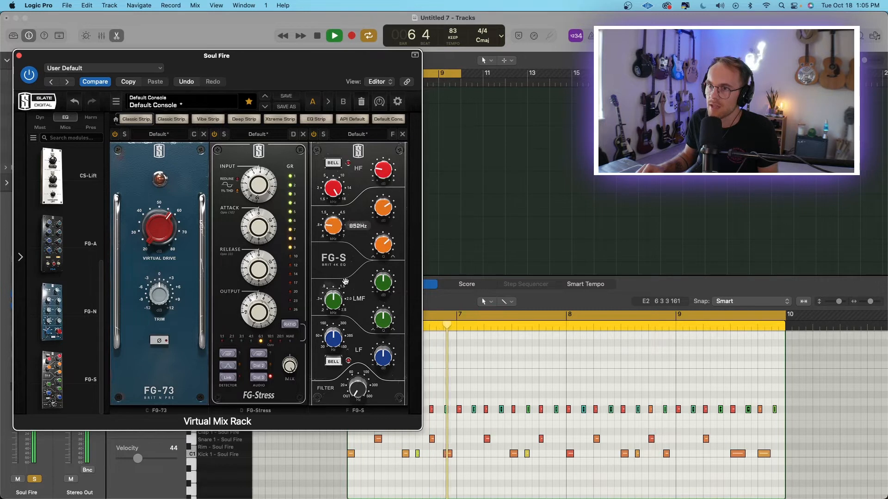
{"action": "left_click_drag", "start_coordinate": [385, 211], "coordinate": [386, 193]}
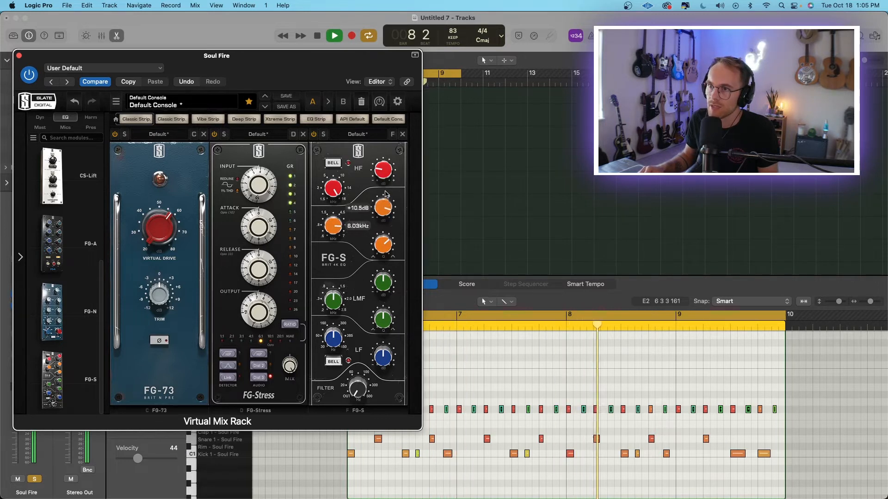
{"action": "left_click_drag", "start_coordinate": [332, 226], "coordinate": [331, 254]}
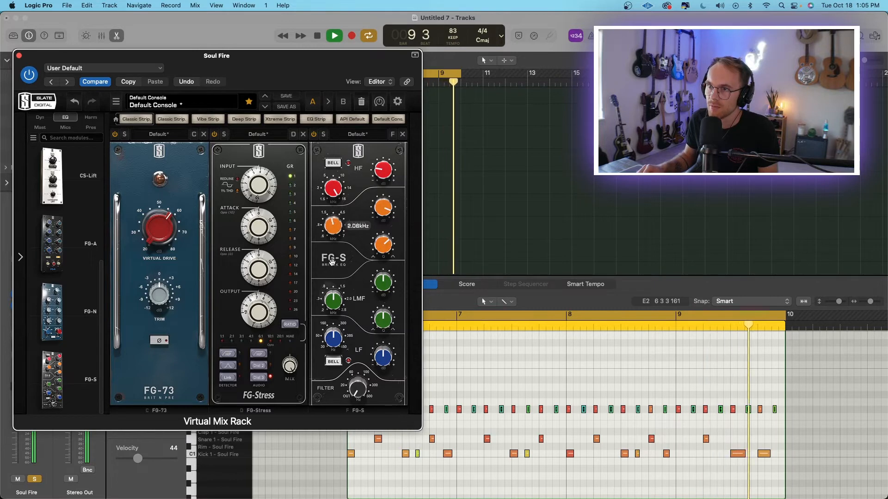
{"action": "key", "text": "space"}
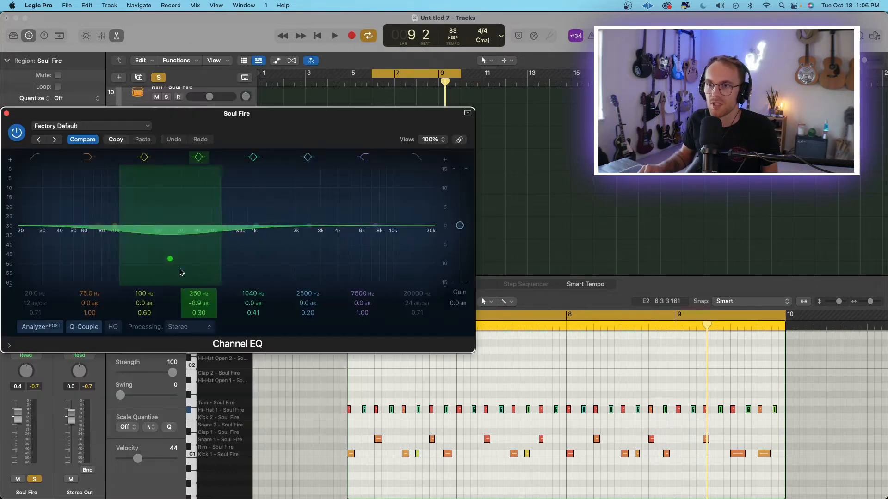
Sweep the FG-S LMF frequency with a strong boost and adjusted Q, and turn the band's gain down to a slight cut.
{"action": "left_click_drag", "start_coordinate": [172, 258], "coordinate": [238, 225]}
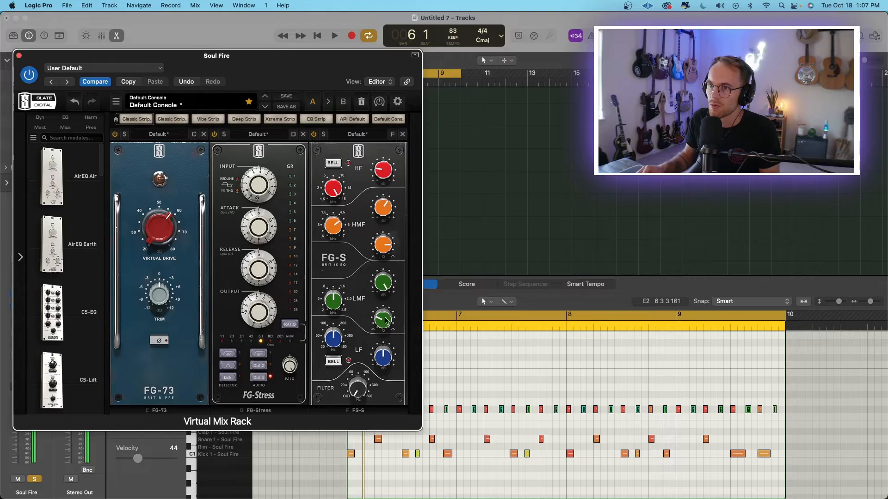
{"action": "mouse_move", "coordinate": [388, 323]}
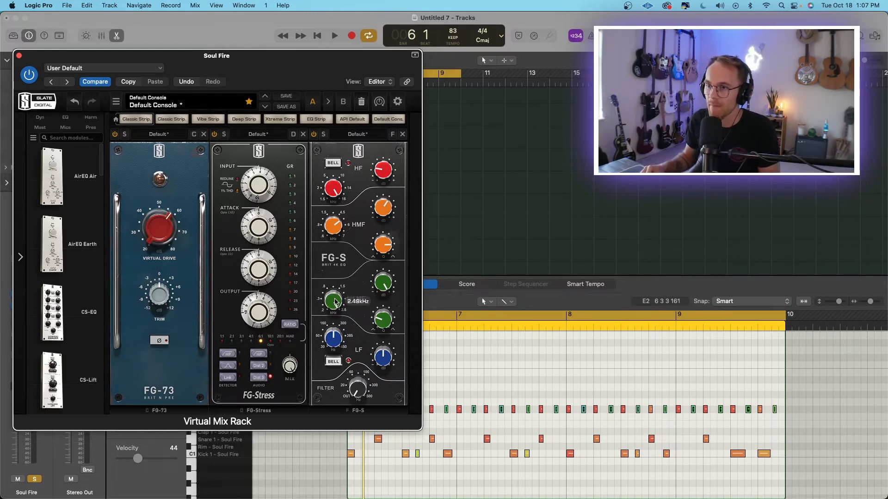
{"action": "key", "text": "space"}
{"action": "left_click_drag", "start_coordinate": [336, 301], "coordinate": [334, 344]}
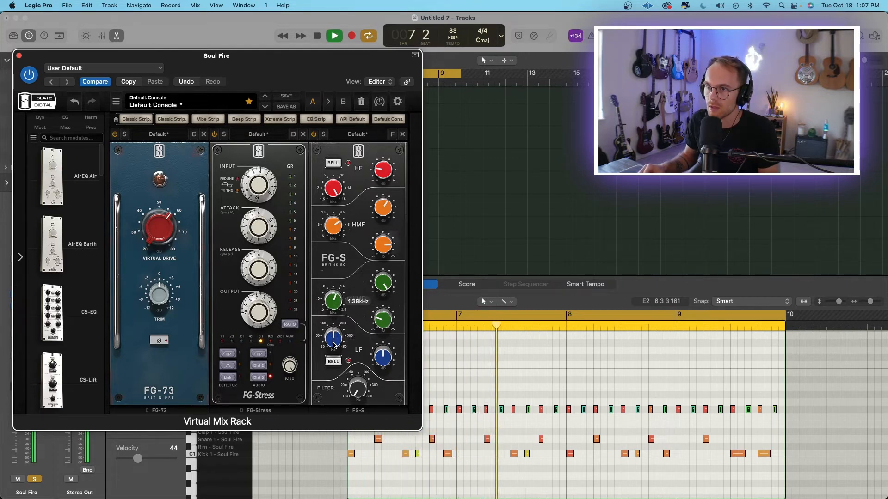
{"action": "mouse_move", "coordinate": [384, 321]}
{"action": "left_mouse_down"}
{"action": "mouse_move", "coordinate": [385, 350]}
{"action": "mouse_move", "coordinate": [387, 320]}
{"action": "mouse_move", "coordinate": [387, 329]}
{"action": "left_mouse_up"}
{"action": "left_click_drag", "start_coordinate": [334, 300], "coordinate": [383, 311]}
Add the Revival module with some shimmer and thickness, audition the whole drum chain, and close the plug-in window.
{"action": "key", "text": "space"}
{"action": "key", "text": "space"}
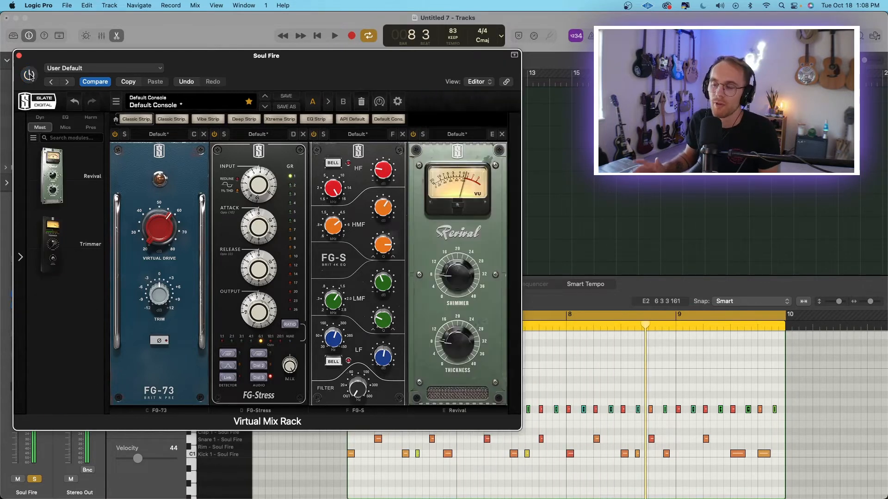
{"action": "key", "text": "space"}
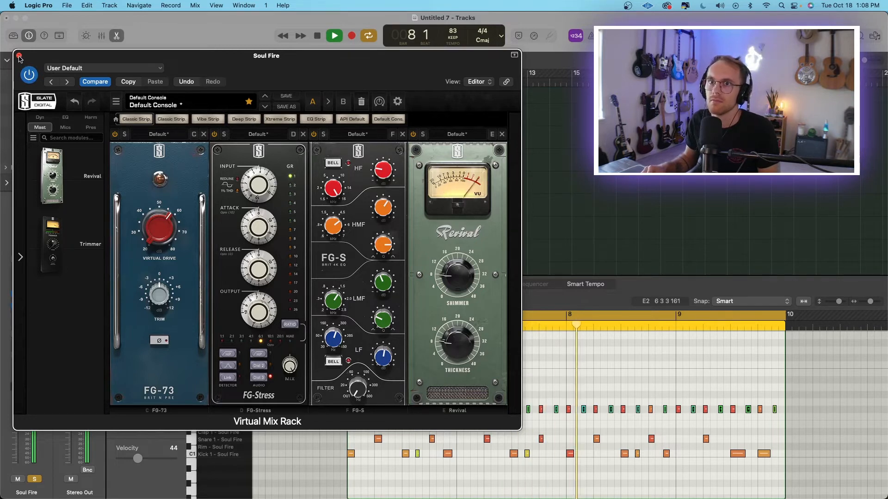
{"action": "left_click", "coordinate": [19, 56]}
Unsolo the drums, collapse the Soul Fire track stack, and lower the Inst 4 track's volume slightly.
{"action": "key", "text": "ctrl+s"}
{"action": "scroll", "coordinate": [176, 125], "scroll_direction": "up", "scroll_amount": 5}
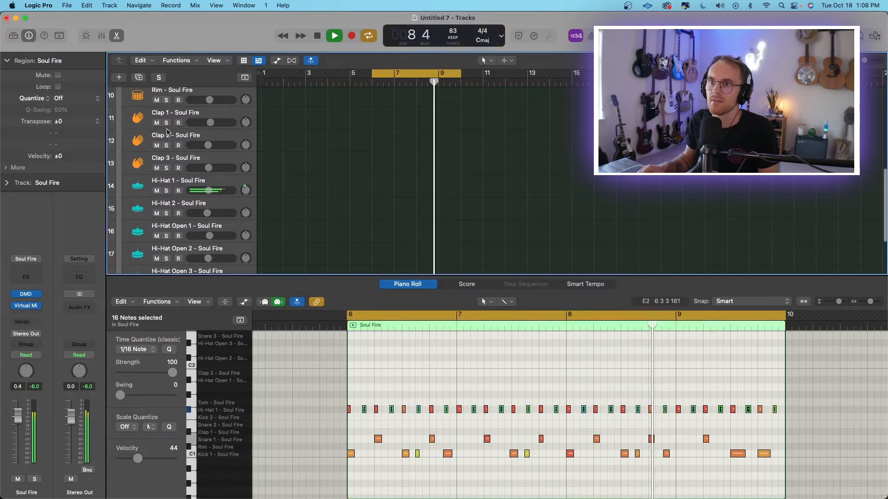
{"action": "scroll", "coordinate": [167, 132], "scroll_direction": "up", "scroll_amount": 3}
{"action": "left_click", "coordinate": [124, 143]}
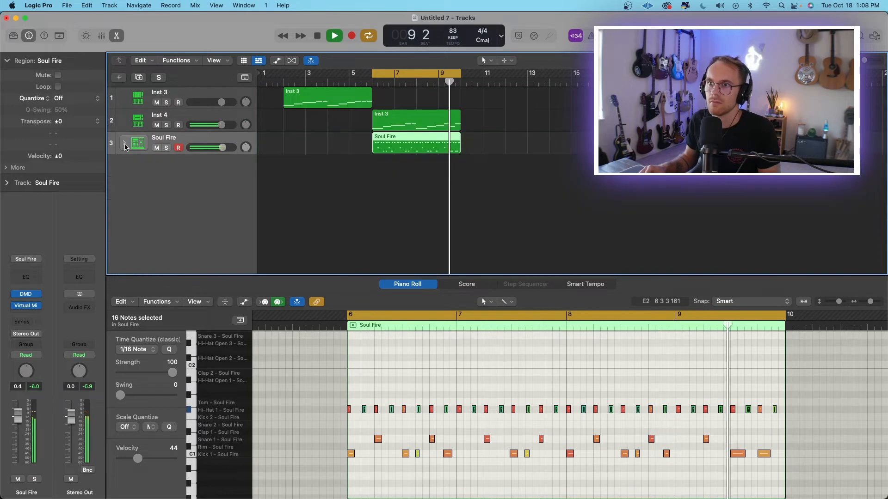
{"action": "left_click_drag", "start_coordinate": [219, 126], "coordinate": [218, 126]}
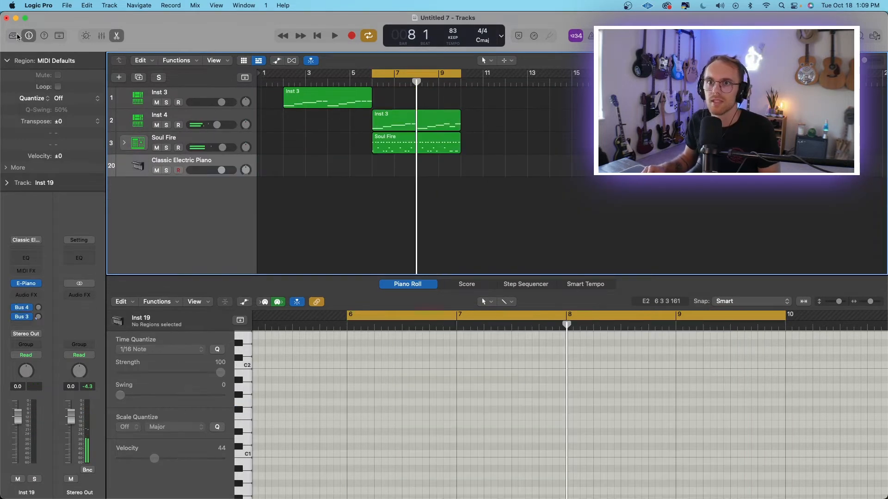
Load the Synth E-Bass sound on the new software instrument track and set its volume to -1.5 dB.
{"action": "left_click", "coordinate": [13, 37]}
{"action": "left_click", "coordinate": [49, 180]}
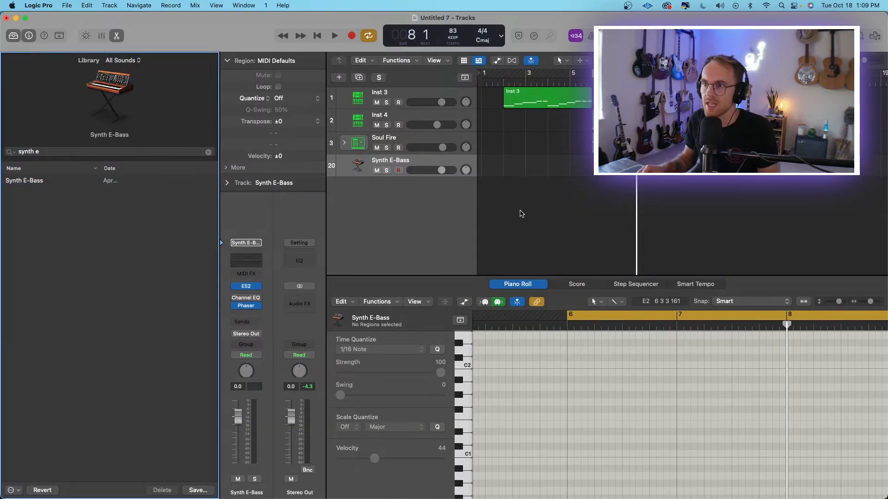
{"action": "left_click_drag", "start_coordinate": [445, 172], "coordinate": [441, 172]}
{"action": "scroll", "coordinate": [382, 143], "scroll_direction": "right", "scroll_amount": 3}
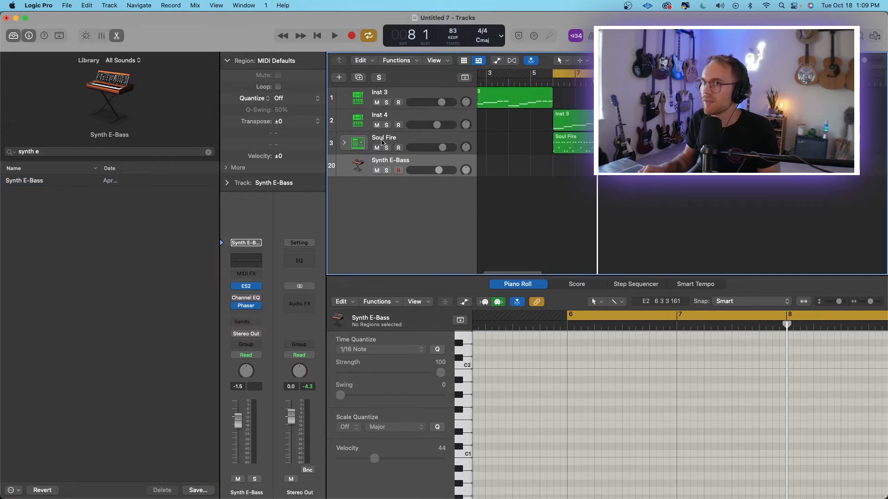
{"action": "left_click", "coordinate": [13, 37]}
{"action": "scroll", "coordinate": [301, 203], "scroll_direction": "left", "scroll_amount": 2}
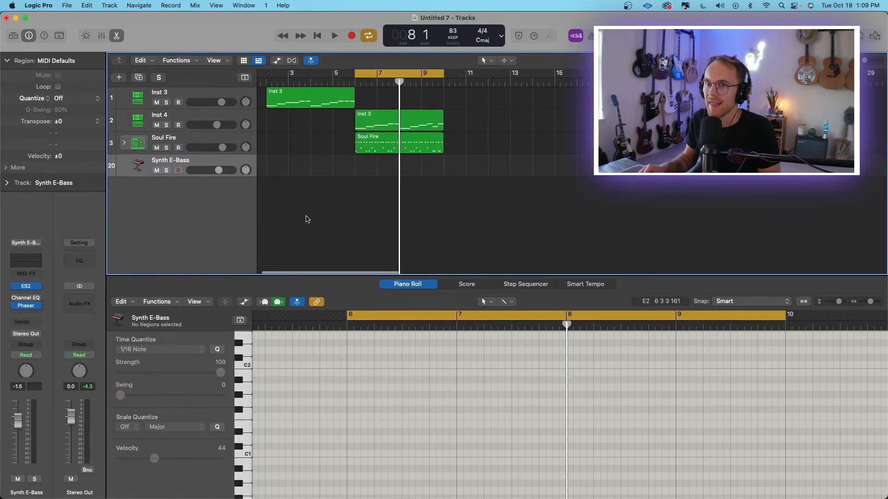
Remove the Channel EQ and Phaser effects from the Synth E-Bass track.
{"action": "left_click", "coordinate": [38, 297]}
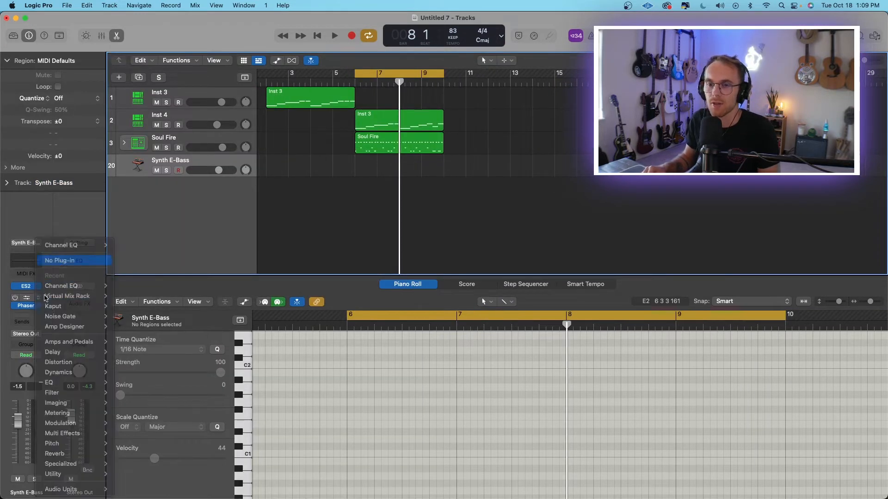
{"action": "left_click", "coordinate": [41, 310]}
{"action": "left_click", "coordinate": [41, 309]}
{"action": "left_click", "coordinate": [62, 261]}
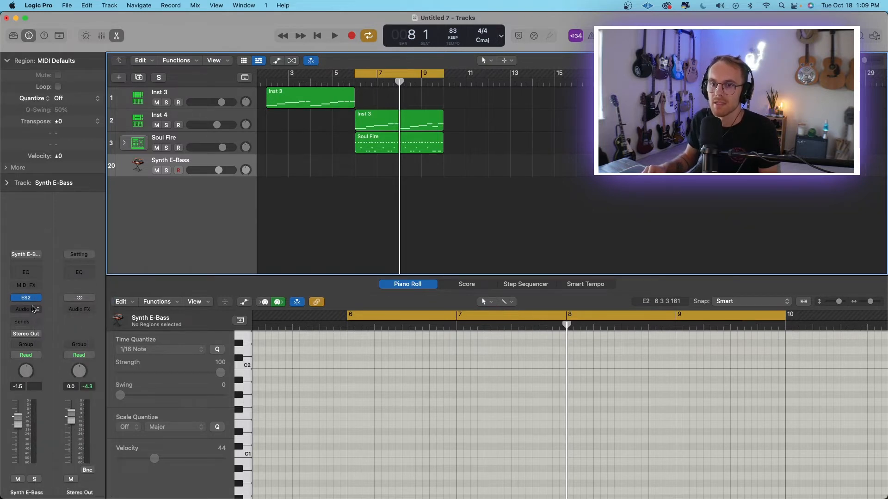
Turn off the cycle range and record a four-bar bass line on the Synth E-Bass track starting at bar 6.
{"action": "key", "text": "c"}
{"action": "left_click", "coordinate": [356, 84]}
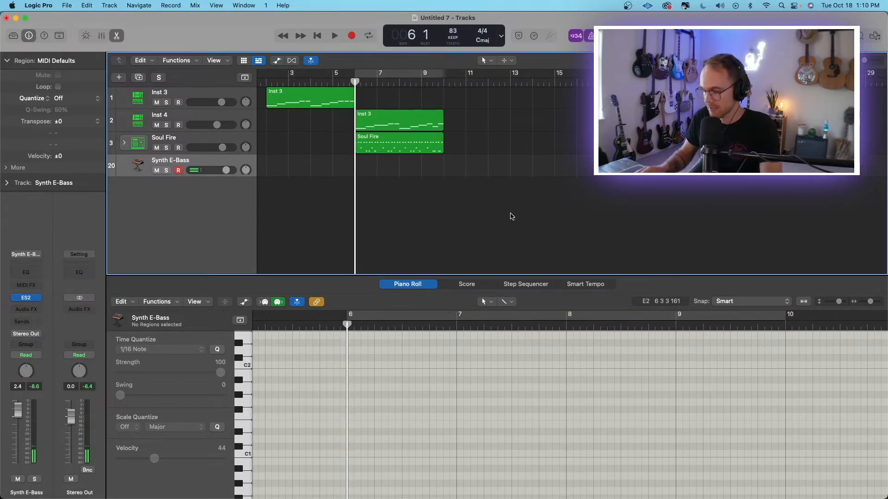
{"action": "key", "text": "r"}
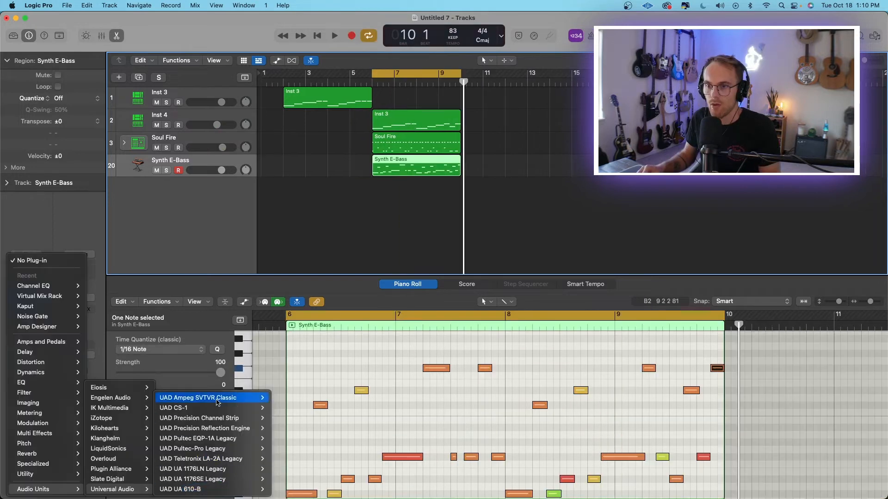
Insert the UAD Ampeg SVTVR Classic amp in stereo on the Synth E-Bass track and audition the soloed bass through it.
{"action": "mouse_move", "coordinate": [256, 398]}
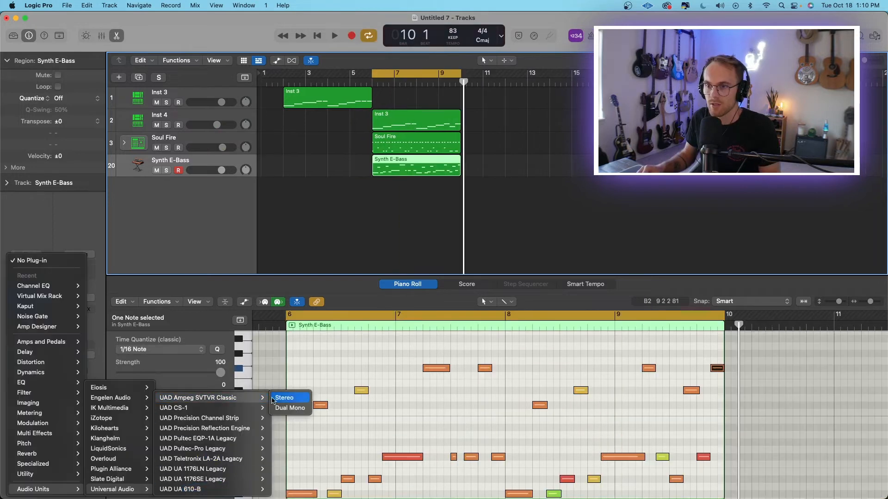
{"action": "left_click", "coordinate": [287, 398]}
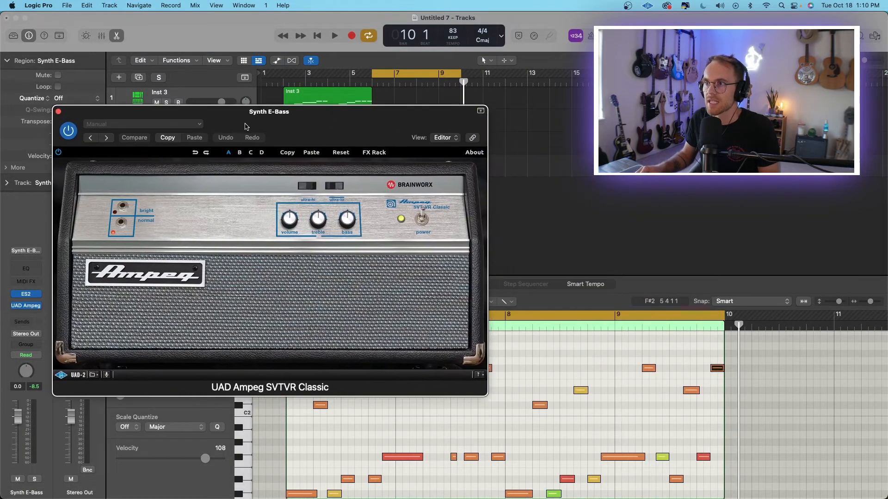
{"action": "left_click_drag", "start_coordinate": [245, 126], "coordinate": [204, 113]}
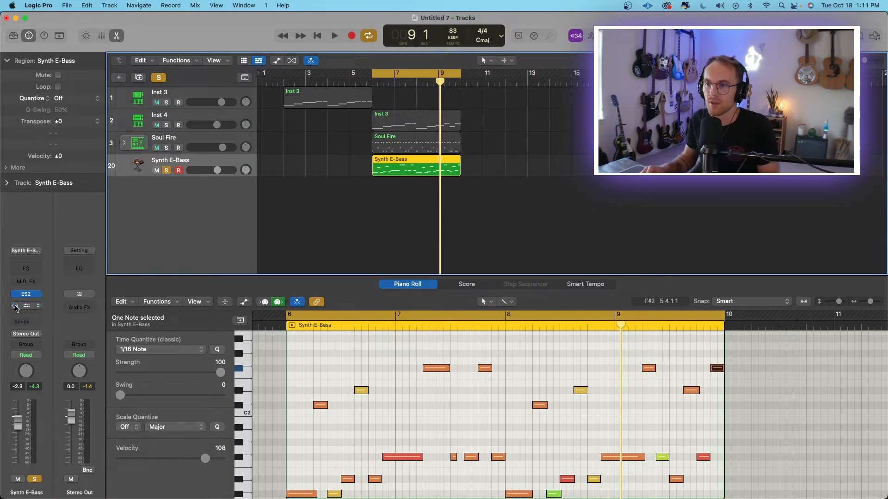
{"action": "key", "text": "space"}
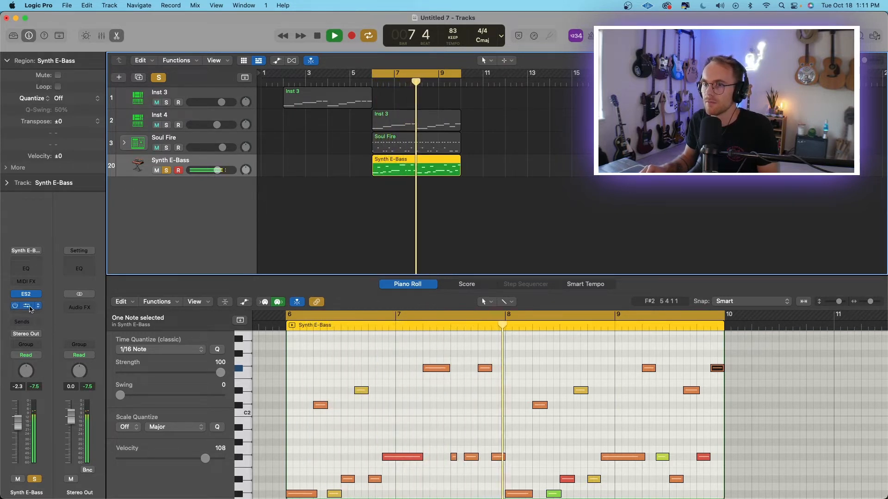
{"action": "key", "text": "space"}
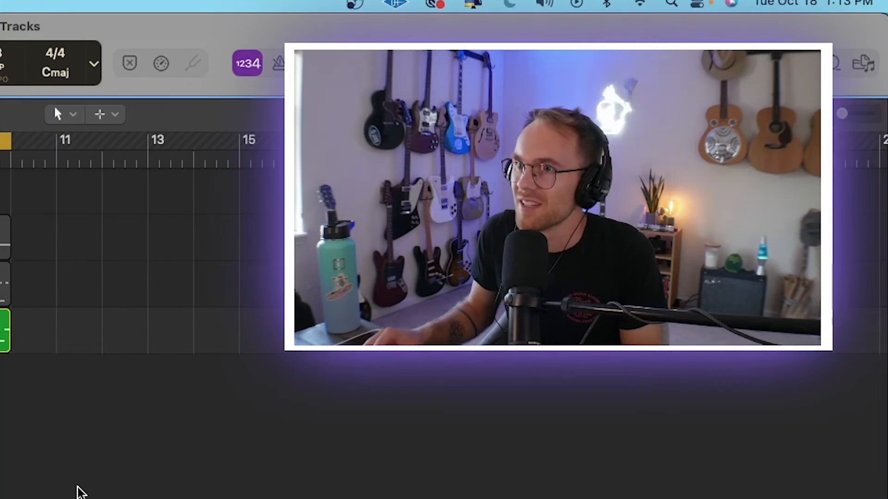
Rename the tracks MPC Drums, Lofi Chop and Hifi Chop, and color the drums orange, the chops cyan and the bass dark green.
{"action": "double_click", "coordinate": [162, 92]}
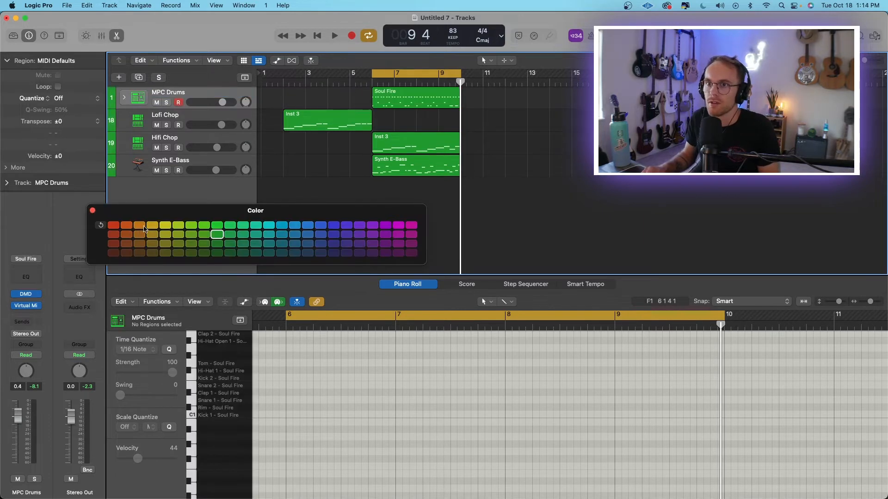
{"action": "left_click", "coordinate": [272, 226]}
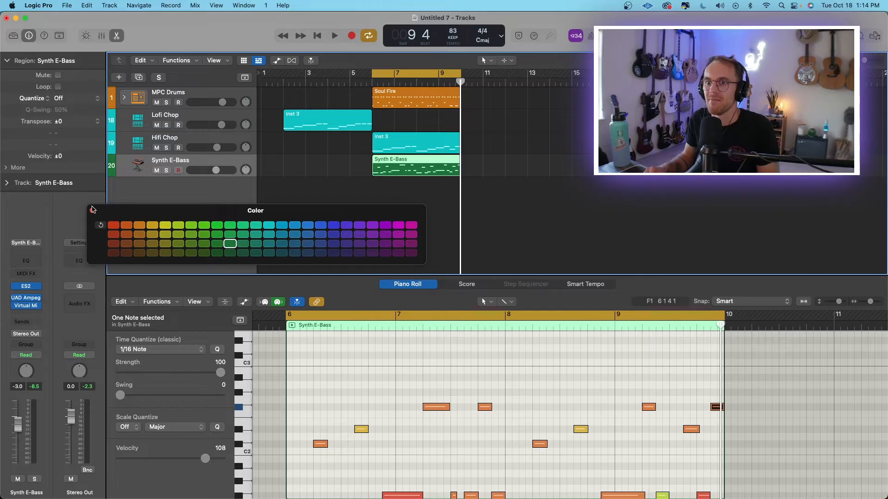
{"action": "left_click", "coordinate": [92, 211]}
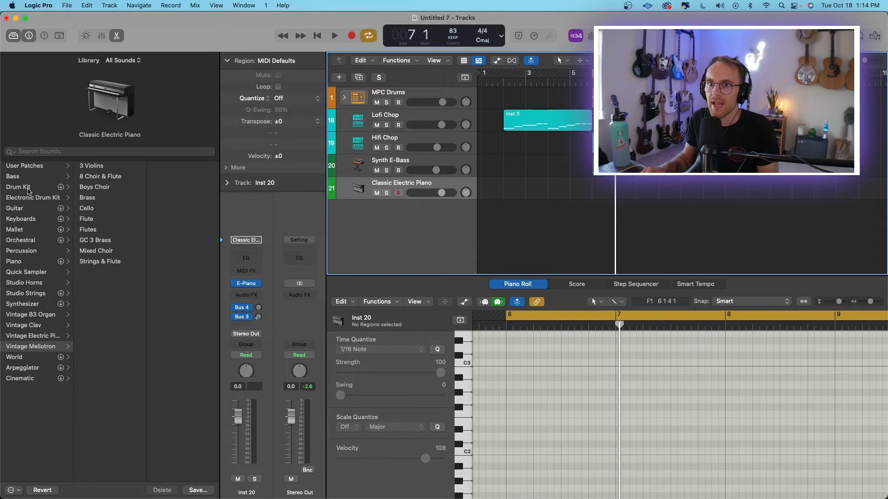
Select the Snare 1 notes in the Soul Fire drum region and copy them to the Rim row, slightly ahead of the snare hits.
{"action": "left_click", "coordinate": [638, 98]}
{"action": "scroll", "coordinate": [648, 395], "scroll_direction": "right", "scroll_amount": 3}
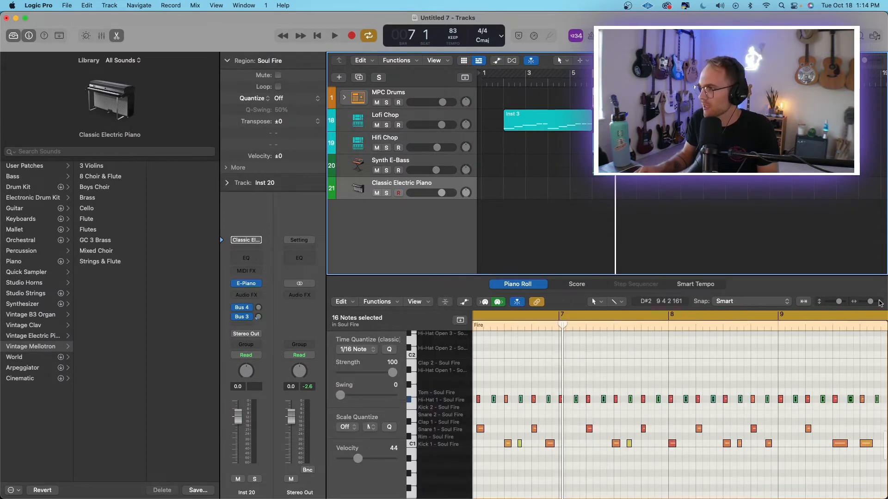
{"action": "left_click_drag", "start_coordinate": [870, 301], "coordinate": [868, 301]}
{"action": "left_click_drag", "start_coordinate": [708, 431], "coordinate": [465, 423]}
{"action": "left_click_drag", "start_coordinate": [869, 302], "coordinate": [879, 306]}
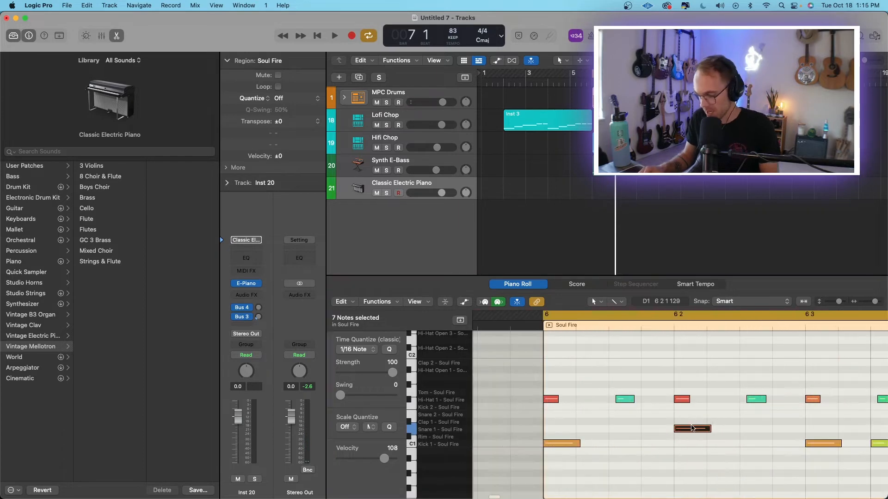
{"action": "left_click", "coordinate": [690, 429]}
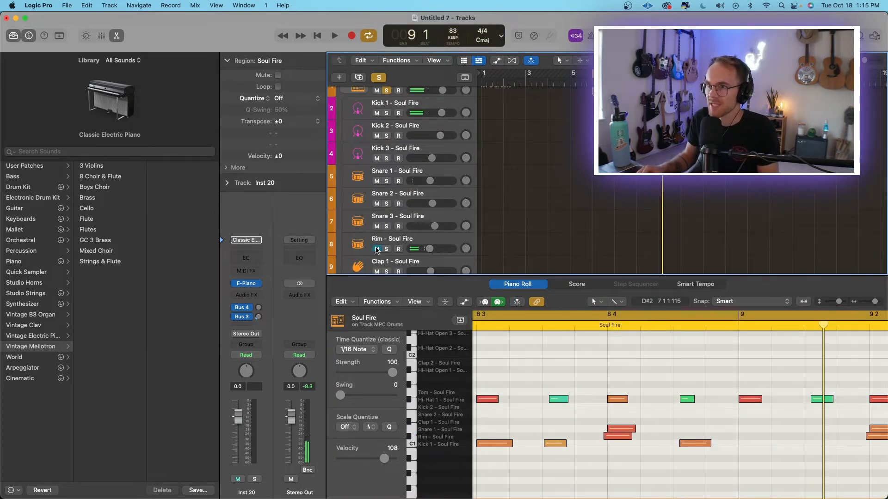
Audition the soloed MPC Drums with the layered rim and snare, checking the individual drum tracks in the expanded stack.
{"action": "key", "text": "space"}
{"action": "scroll", "coordinate": [377, 245], "scroll_direction": "down", "scroll_amount": 1}
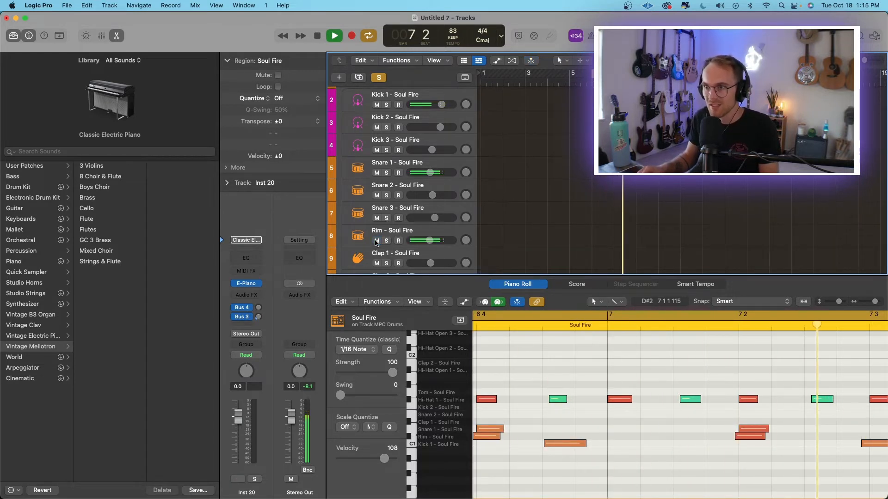
{"action": "scroll", "coordinate": [379, 225], "scroll_direction": "up", "scroll_amount": 1}
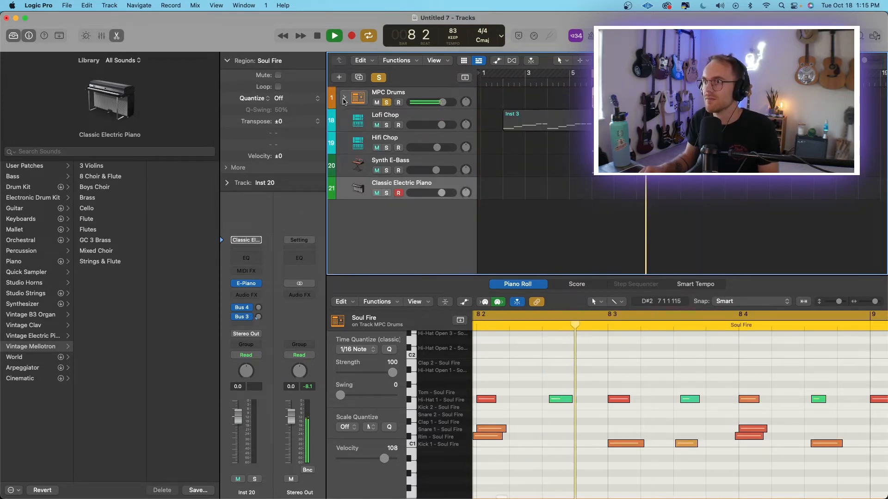
{"action": "key", "text": "space"}
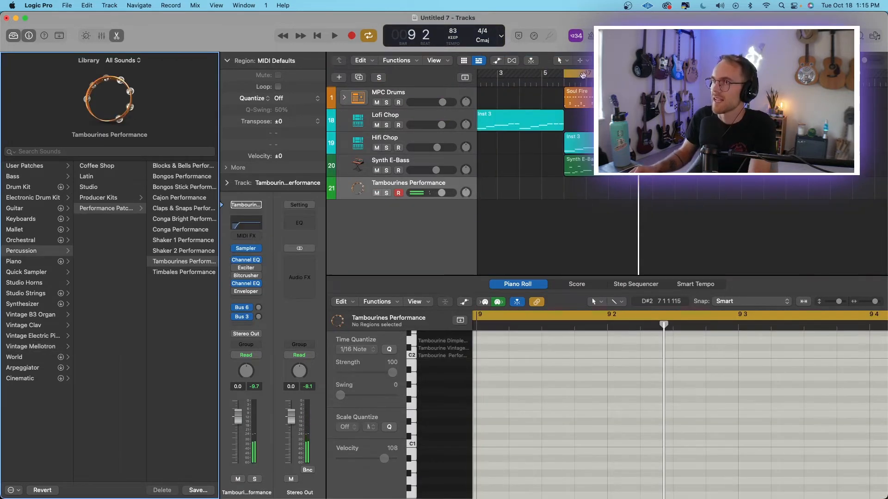
Turn off the cycle range and place the playhead at bar 6, ready to record the Tambourines Performance track.
{"action": "left_click", "coordinate": [583, 76]}
{"action": "left_click", "coordinate": [563, 85]}
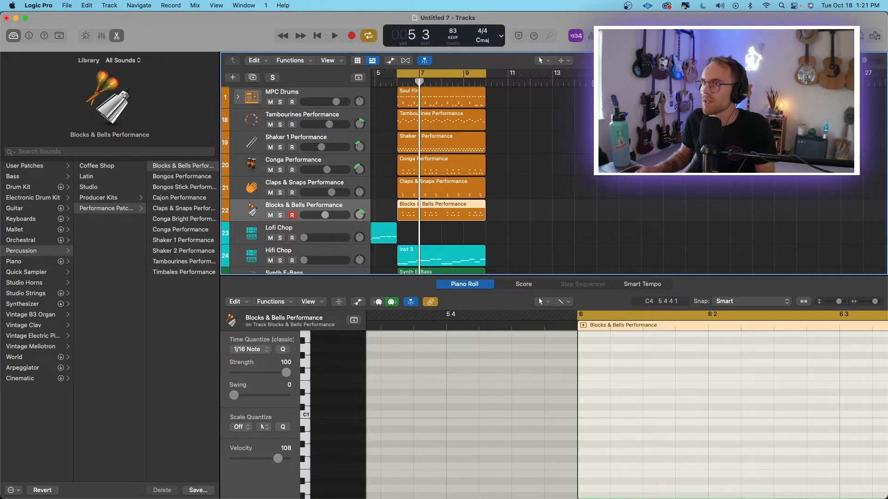
Play the layered percussion with the drums, and bring the Hifi Chop and Synth E-Bass volumes back up.
{"action": "key", "text": "space"}
{"action": "mouse_move", "coordinate": [320, 147]}
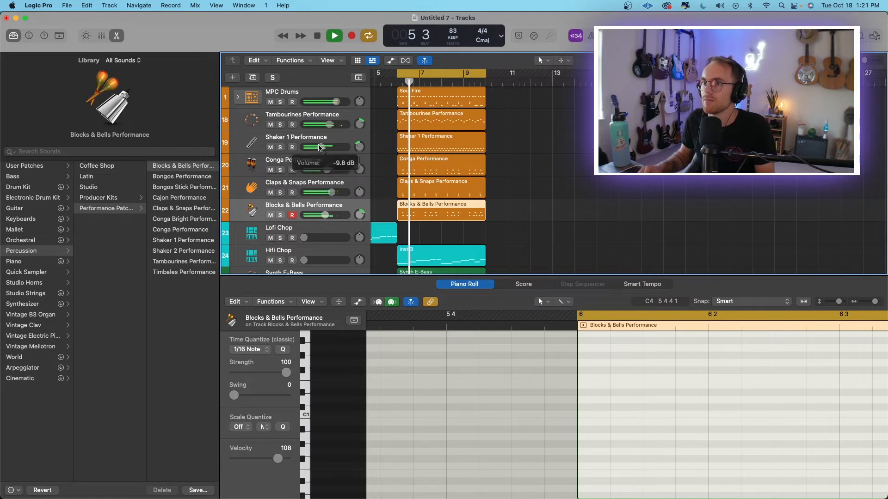
{"action": "scroll", "coordinate": [484, 200], "scroll_direction": "left", "scroll_amount": 2}
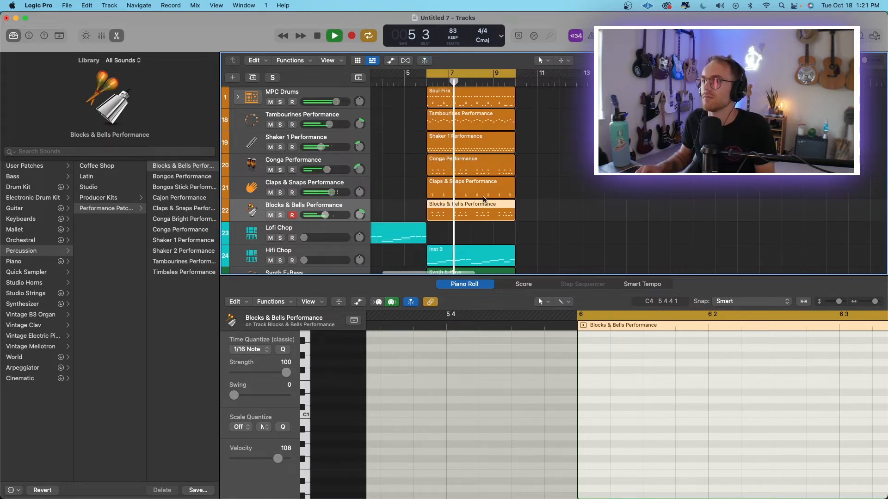
{"action": "scroll", "coordinate": [484, 199], "scroll_direction": "down", "scroll_amount": 3}
{"action": "scroll", "coordinate": [484, 200], "scroll_direction": "left", "scroll_amount": 2}
{"action": "mouse_move", "coordinate": [305, 222]}
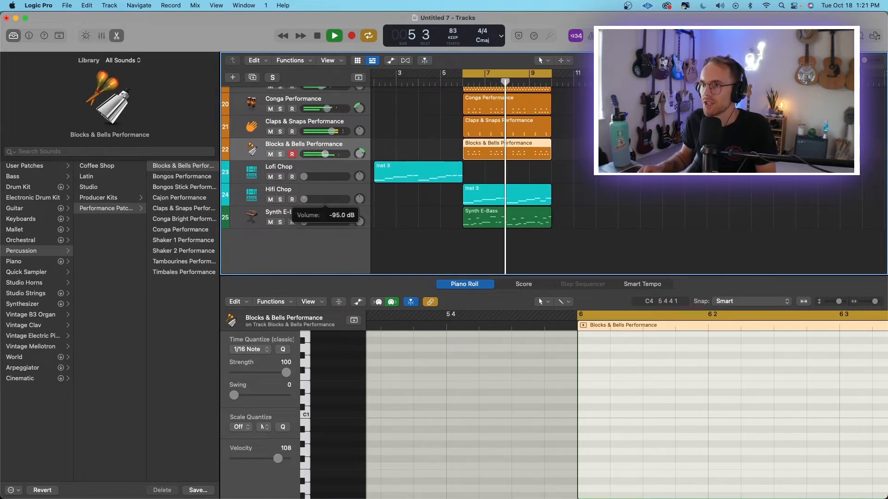
{"action": "left_click_drag", "start_coordinate": [304, 200], "coordinate": [333, 199]}
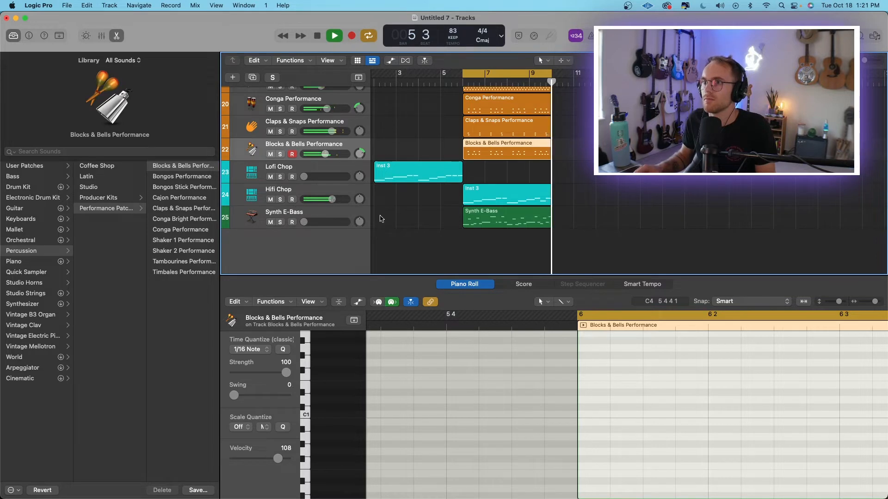
Group the five percussion tracks, from Tambourines to Blocks & Bells, into a summing track stack and collapse it.
{"action": "right_click", "coordinate": [346, 113]}
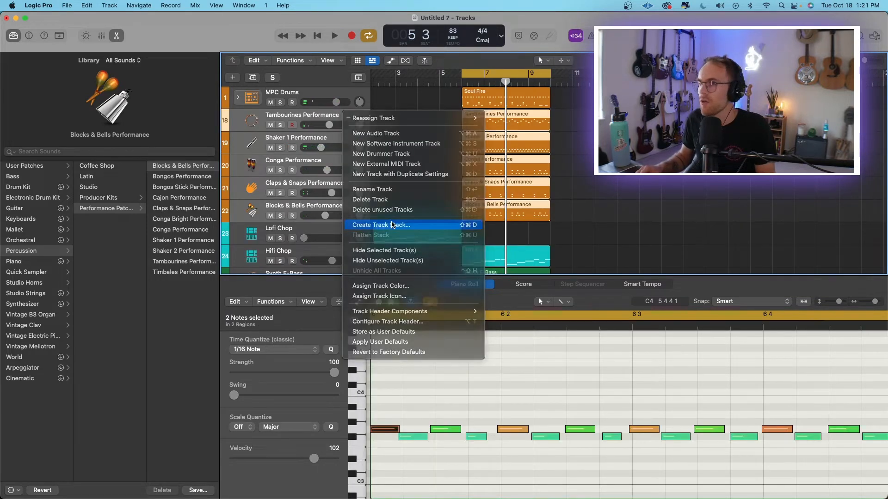
{"action": "left_click", "coordinate": [393, 225]}
{"action": "left_click", "coordinate": [517, 297]}
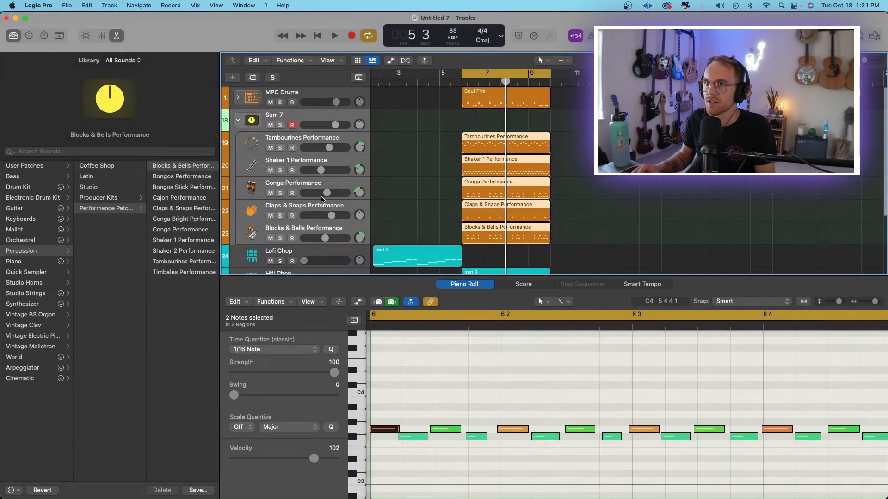
{"action": "left_click", "coordinate": [240, 121]}
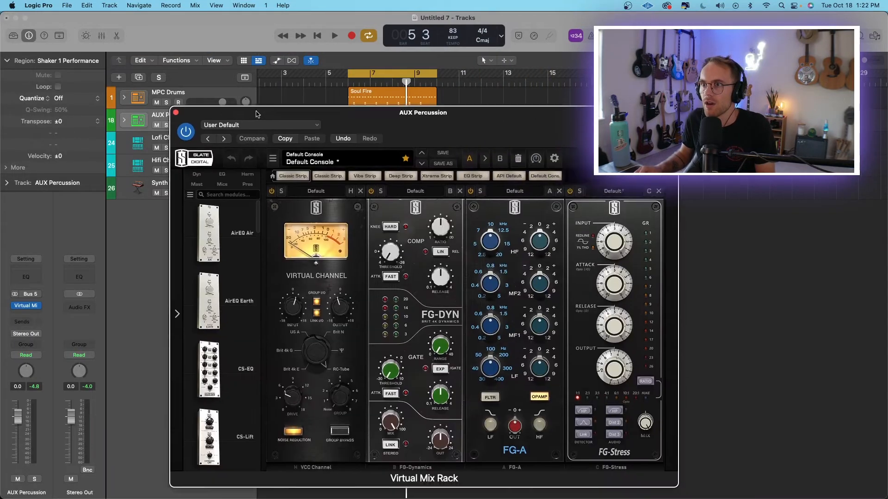
Insert Virtual Mix Rack on the AUX Percussion stack, remove its default modules, and browse for a replacement.
{"action": "left_click_drag", "start_coordinate": [257, 114], "coordinate": [109, 71]}
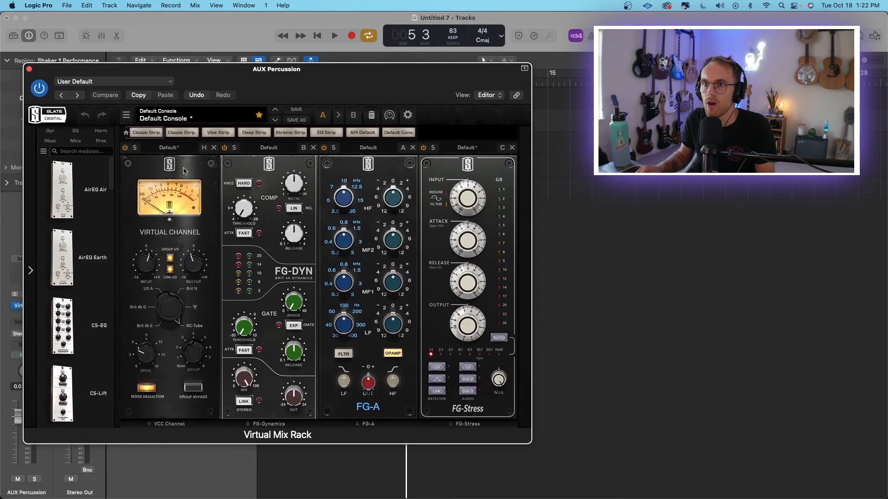
{"action": "left_click", "coordinate": [213, 148]}
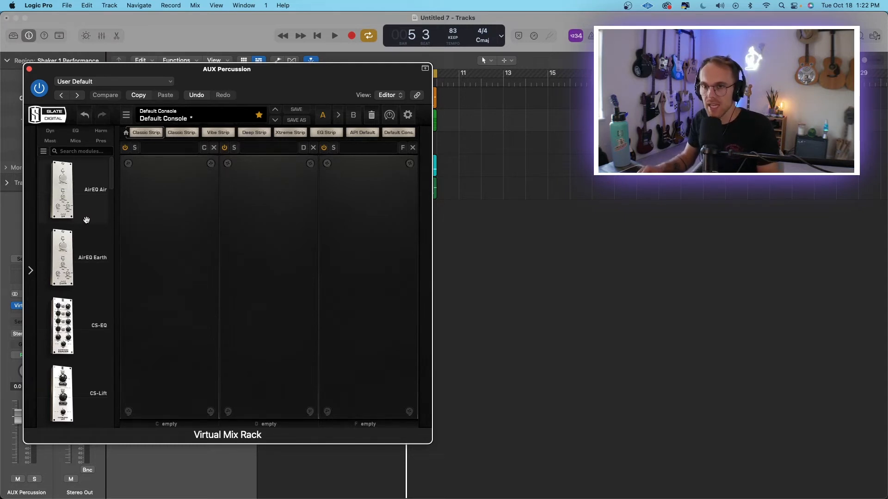
{"action": "mouse_move", "coordinate": [87, 221]}
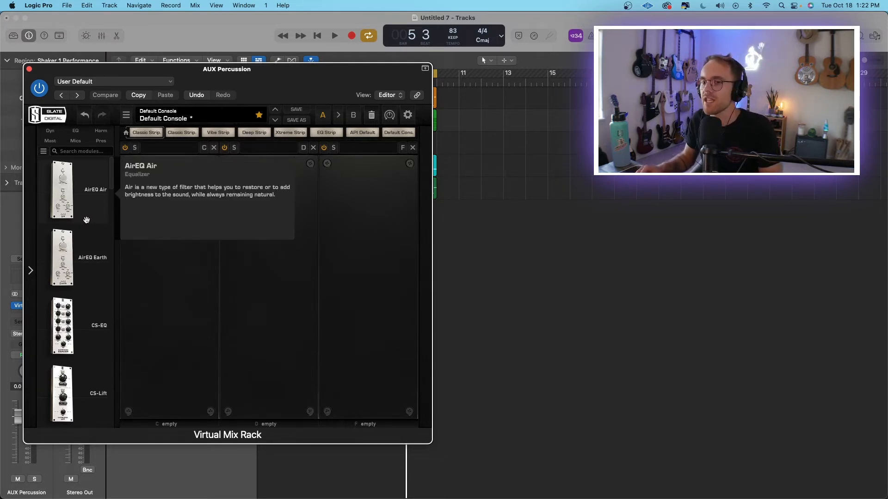
{"action": "scroll", "coordinate": [86, 220], "scroll_direction": "down", "scroll_amount": 15}
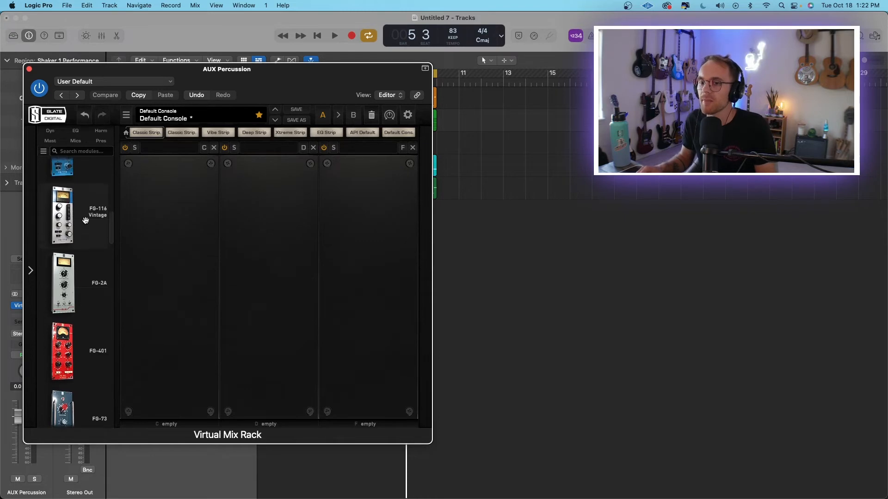
{"action": "scroll", "coordinate": [85, 220], "scroll_direction": "up", "scroll_amount": 9}
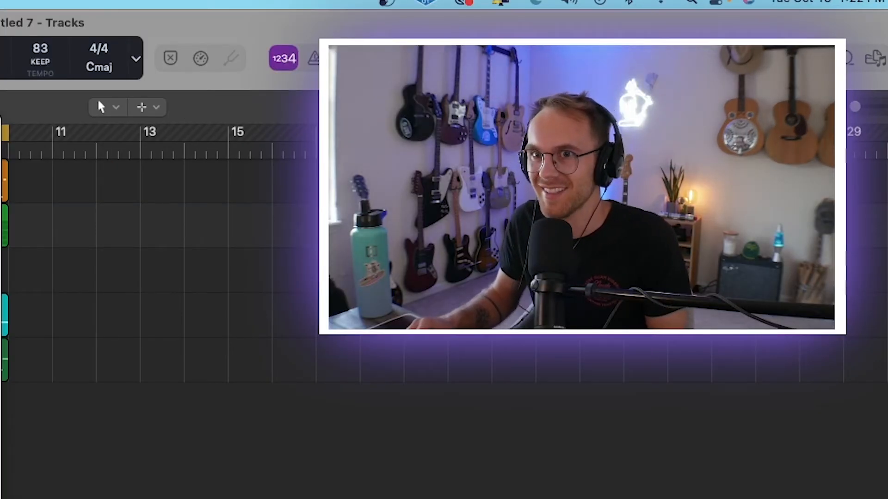
Play the soloed percussion while raising the FG-73 virtual drive and setting up an FG-DS 902 de-esser after it.
{"action": "left_click_drag", "start_coordinate": [266, 237], "coordinate": [240, 84]}
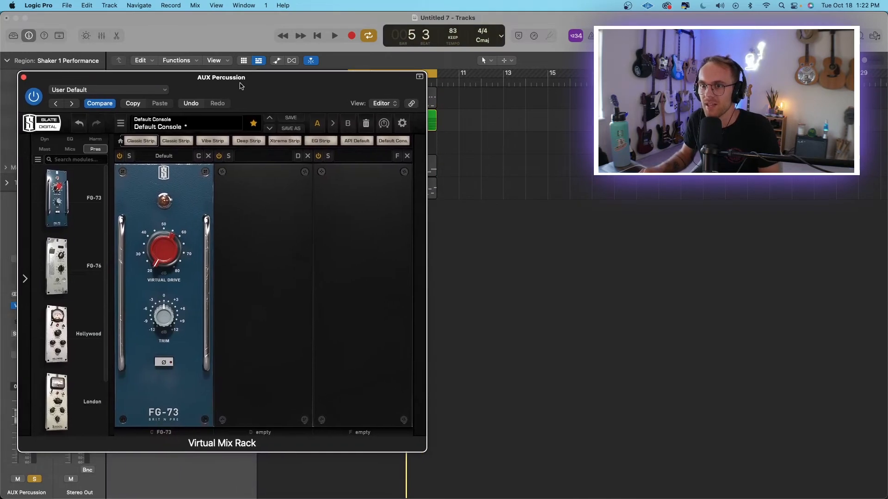
{"action": "key", "text": "space"}
{"action": "left_click_drag", "start_coordinate": [167, 250], "coordinate": [183, 105]}
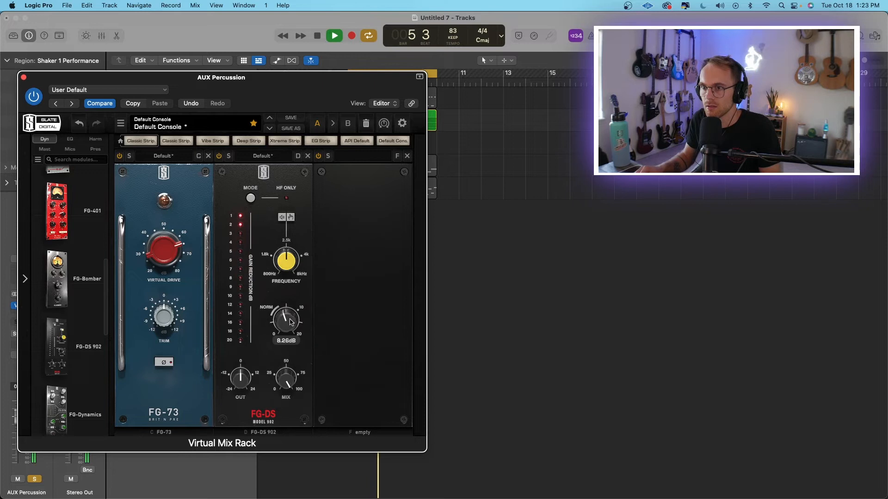
{"action": "key", "text": "space"}
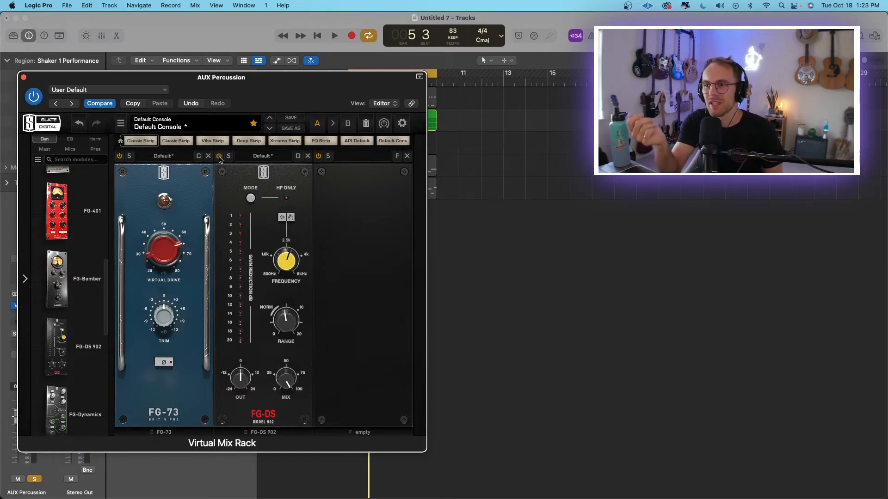
Add an FG-Stress compressor after the FG-DS 902 module and lower its release setting.
{"action": "scroll", "coordinate": [77, 260], "scroll_direction": "up", "scroll_amount": 2}
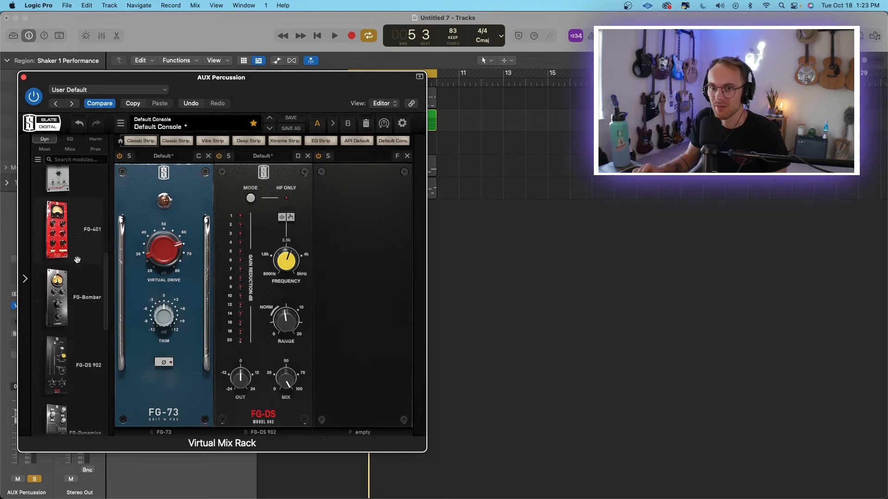
{"action": "scroll", "coordinate": [77, 259], "scroll_direction": "down", "scroll_amount": 7}
{"action": "left_click_drag", "start_coordinate": [60, 342], "coordinate": [383, 311]}
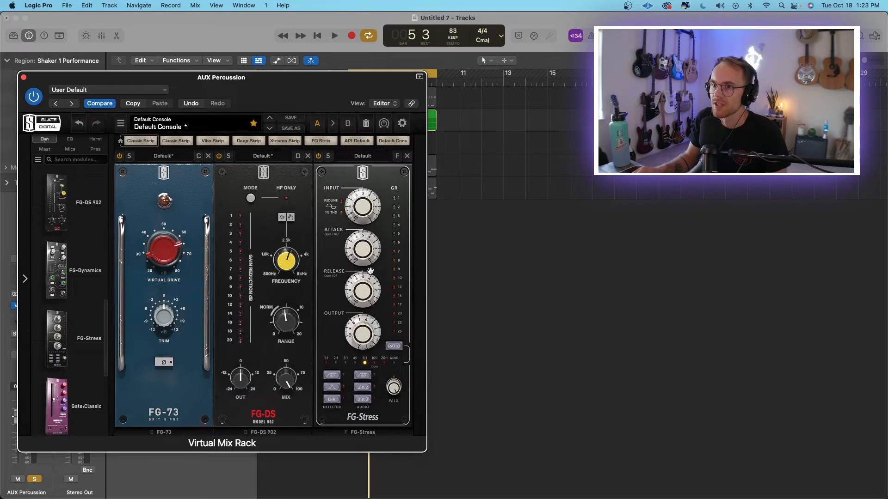
{"action": "left_click_drag", "start_coordinate": [363, 288], "coordinate": [363, 320]}
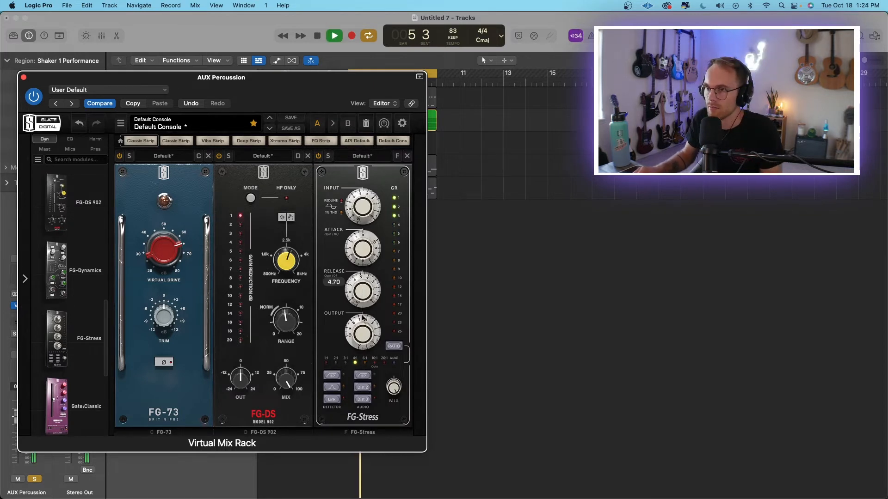
{"action": "left_click_drag", "start_coordinate": [364, 290], "coordinate": [362, 301]}
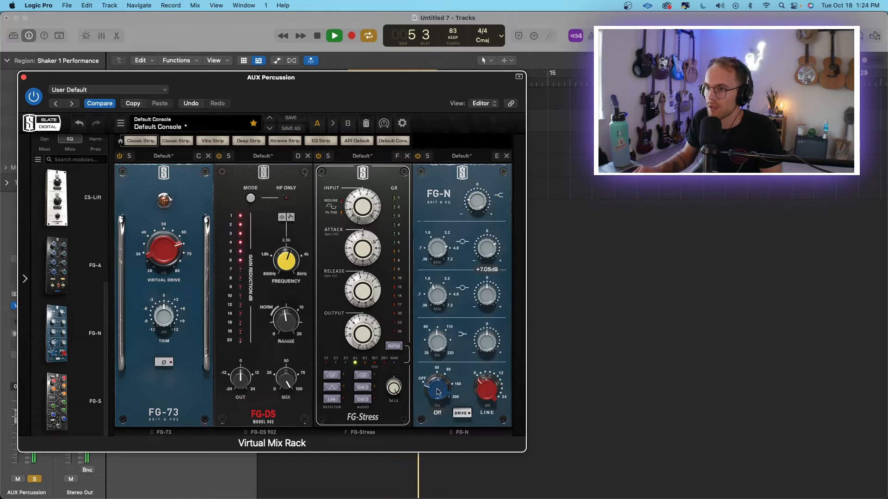
On the FG-N EQ, set the high-pass filter to about 142 Hz and engage the drive at about 18.5 dB line gain.
{"action": "left_click_drag", "start_coordinate": [453, 337], "coordinate": [452, 330]}
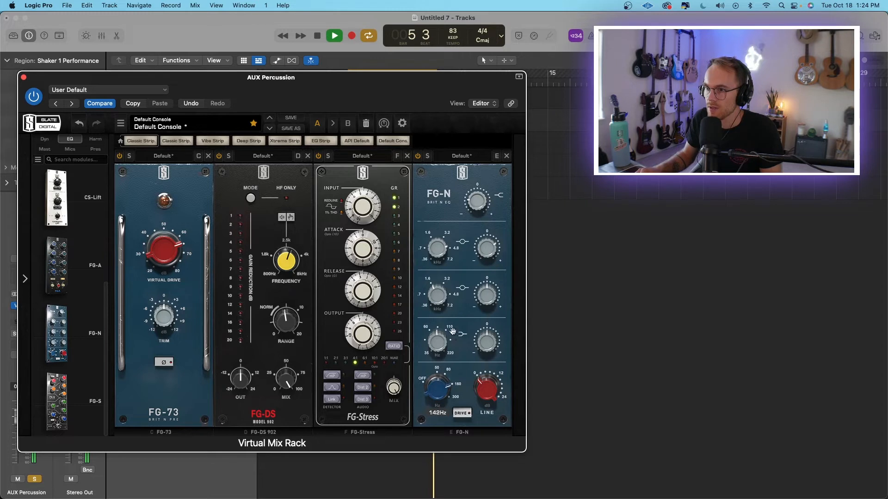
{"action": "left_click_drag", "start_coordinate": [444, 399], "coordinate": [440, 384]}
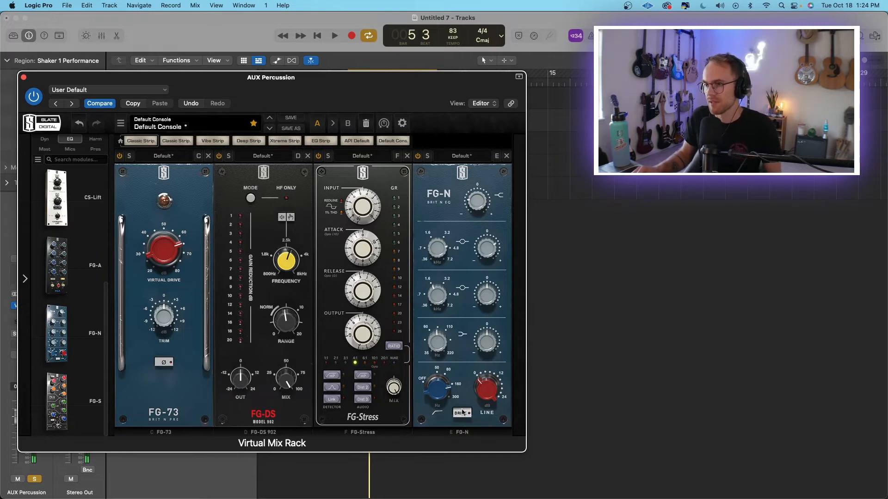
{"action": "left_click", "coordinate": [463, 412]}
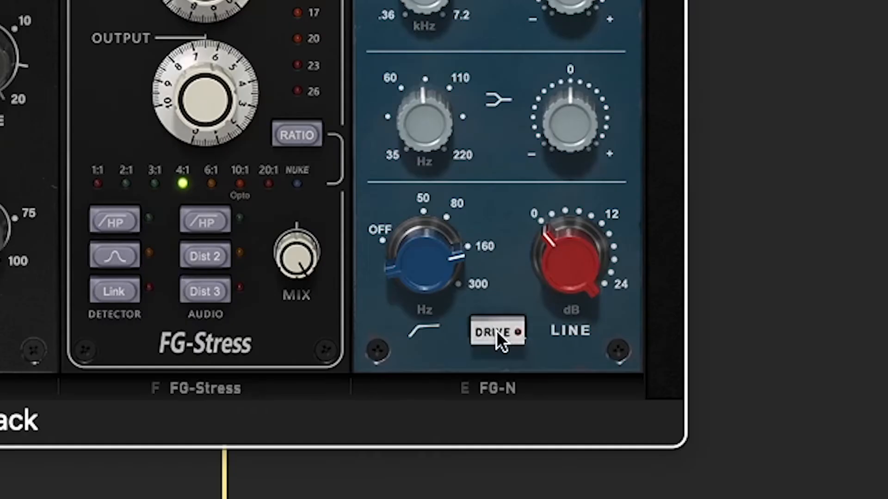
{"action": "left_click", "coordinate": [463, 414]}
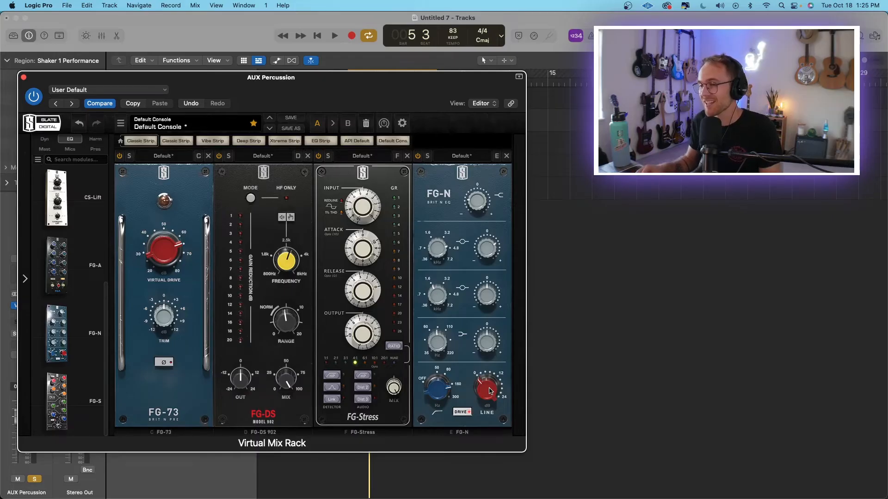
{"action": "key", "text": "space"}
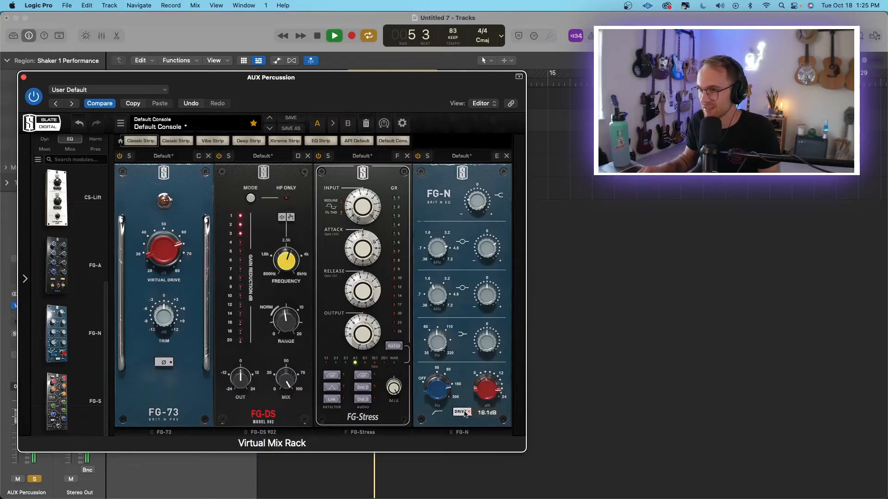
{"action": "left_click", "coordinate": [464, 412]}
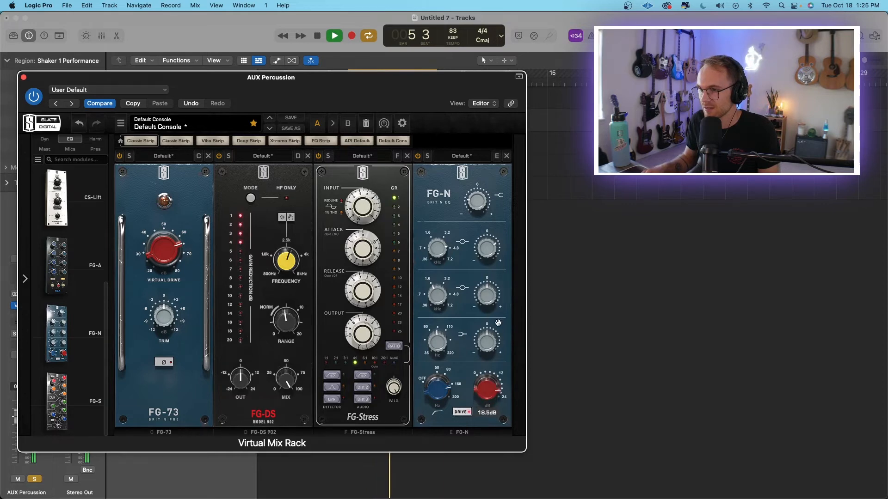
Close the plug-in window, unsolo the AUX Percussion stack, and lower its volume slightly against the full mix.
{"action": "key", "text": "super+w"}
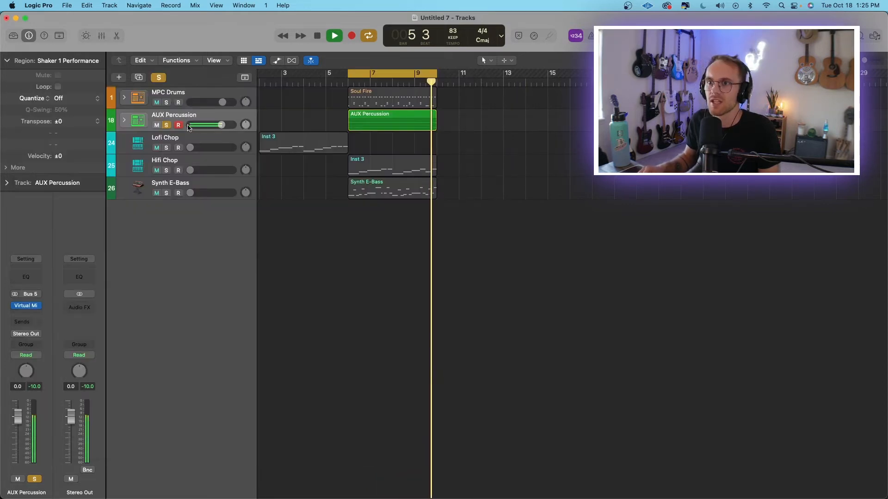
{"action": "left_click", "coordinate": [167, 126]}
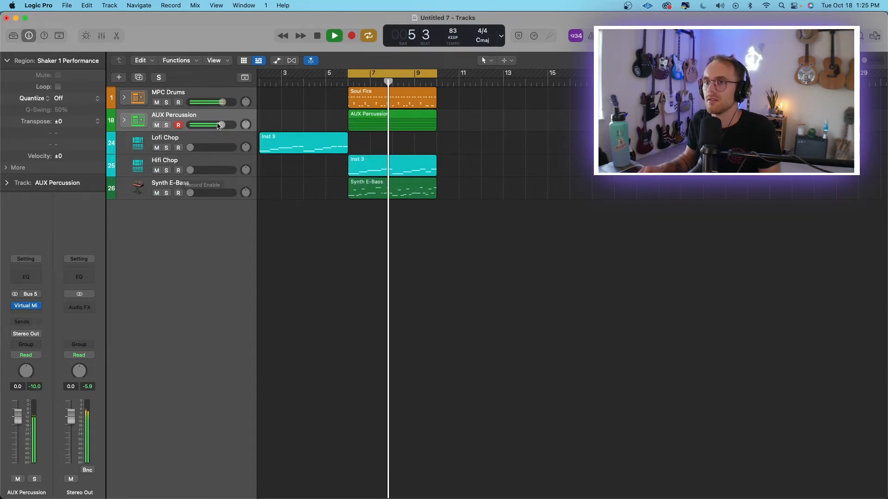
{"action": "left_click_drag", "start_coordinate": [221, 125], "coordinate": [220, 125]}
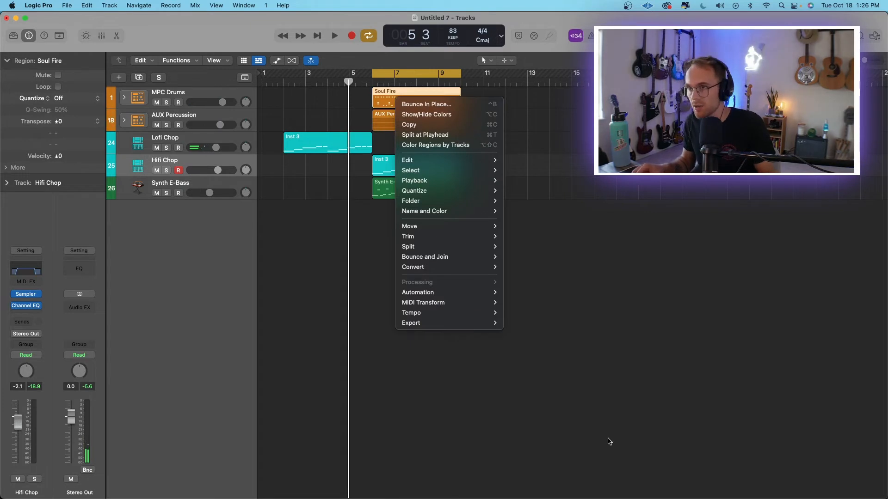
{"action": "left_click", "coordinate": [608, 441]}
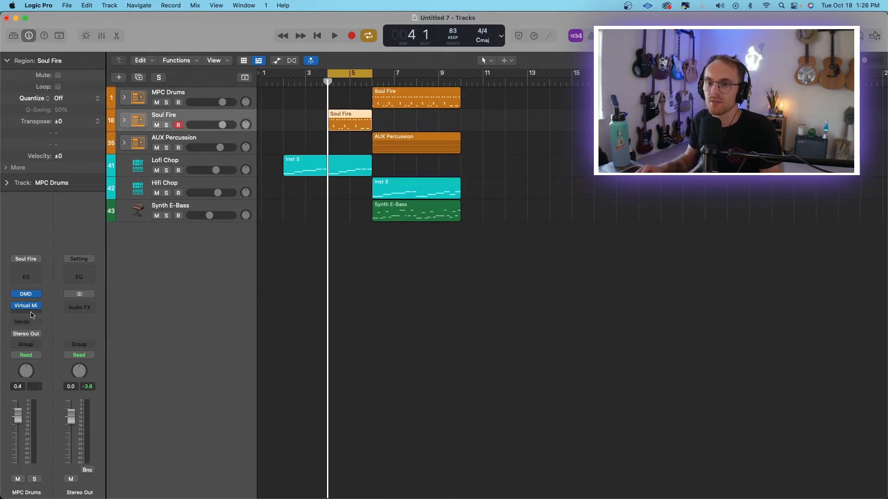
Insert a Channel EQ after the Virtual Mix Rack on the duplicated Soul Fire drum track.
{"action": "left_click", "coordinate": [32, 315]}
{"action": "mouse_move", "coordinate": [99, 357]}
{"action": "left_click", "coordinate": [129, 358]}
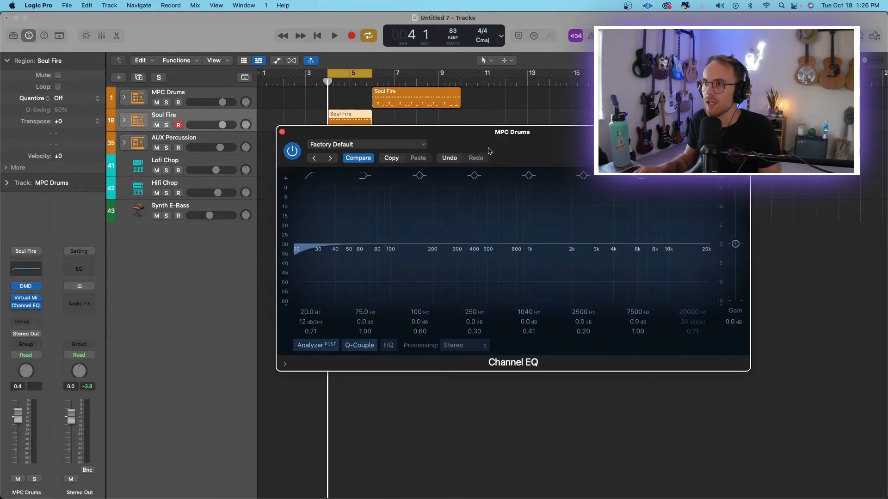
{"action": "left_click_drag", "start_coordinate": [66, 300], "coordinate": [67, 307]}
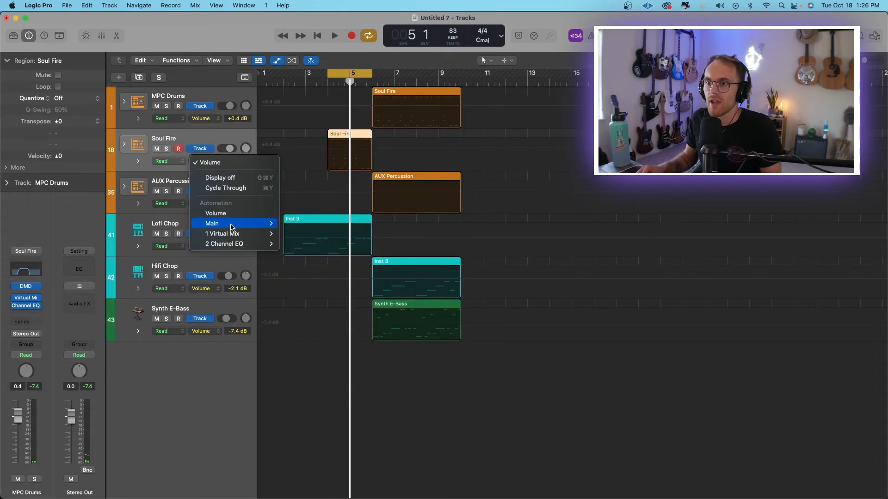
Show the Channel EQ's High Cut Frequency automation on the Soul Fire track and raise the cutoff at bar 6.
{"action": "mouse_move", "coordinate": [232, 246]}
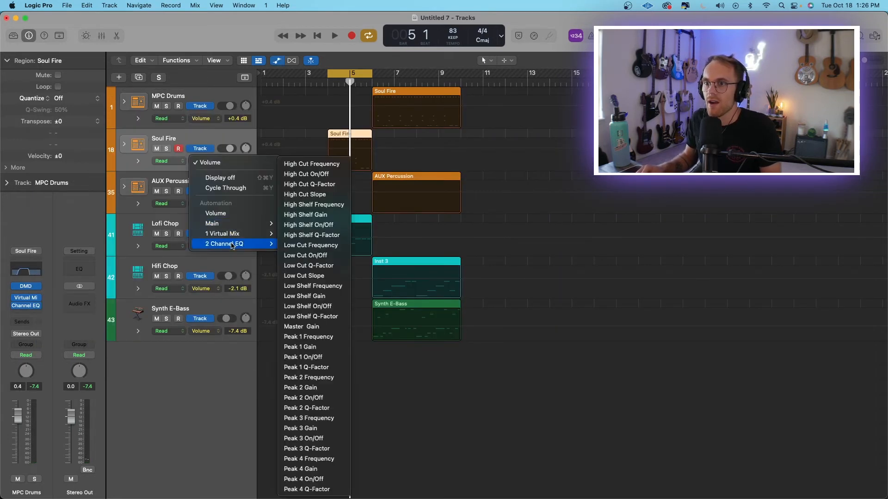
{"action": "left_click", "coordinate": [311, 163]}
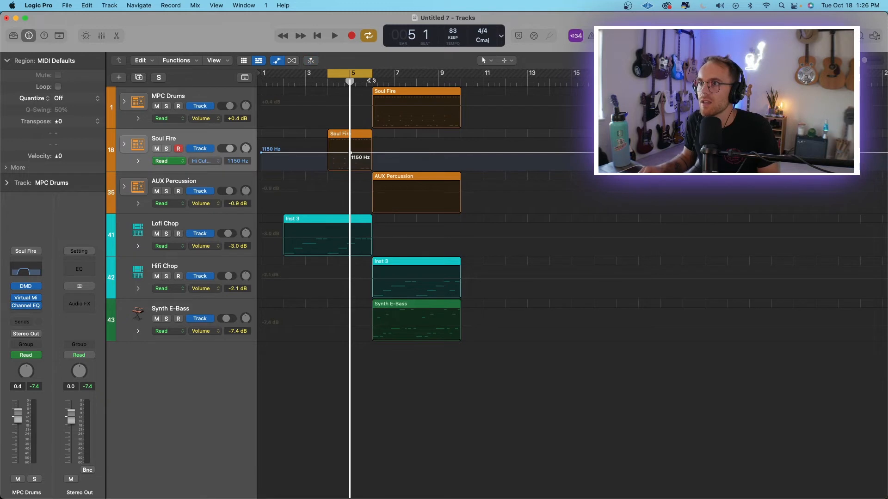
{"action": "left_click", "coordinate": [372, 81]}
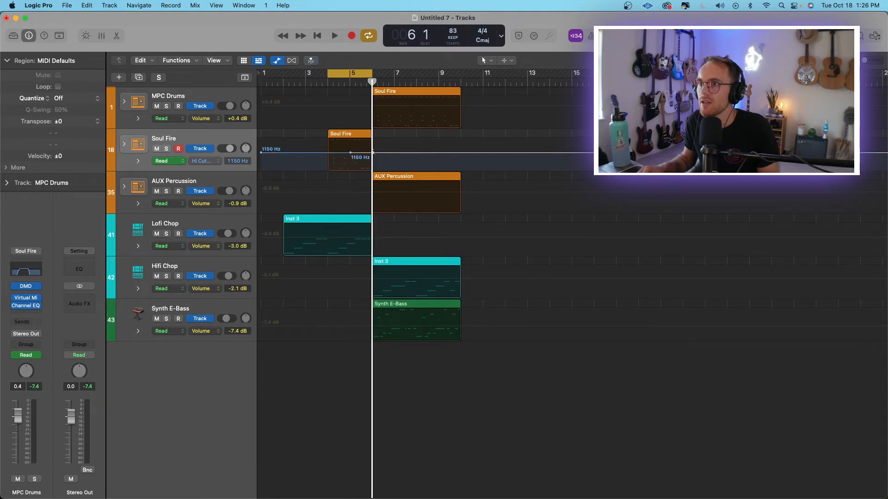
{"action": "left_click_drag", "start_coordinate": [373, 153], "coordinate": [372, 142]}
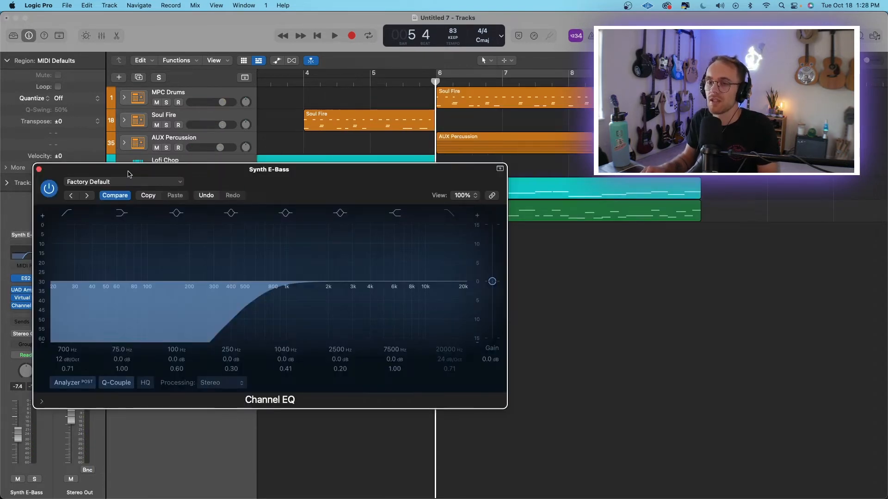
{"action": "left_click_drag", "start_coordinate": [129, 170], "coordinate": [123, 153]}
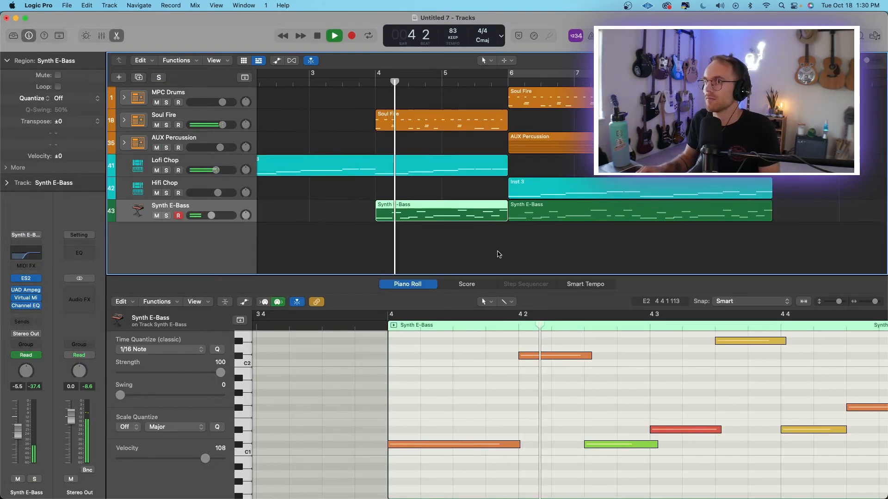
{"action": "scroll", "coordinate": [497, 254], "scroll_direction": "right", "scroll_amount": 1}
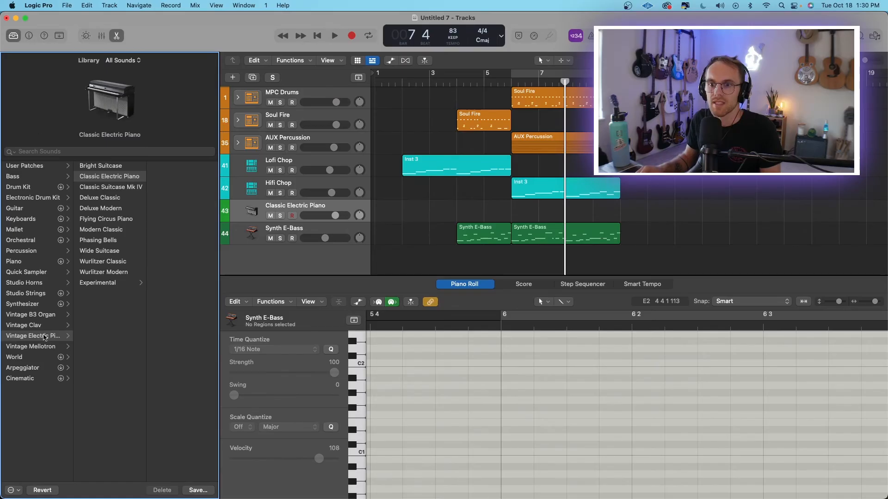
Load the Strings & Flute patch from the Vintage Mellotron sounds onto the new instrument track and start playback.
{"action": "left_click", "coordinate": [38, 347]}
{"action": "left_click", "coordinate": [113, 262]}
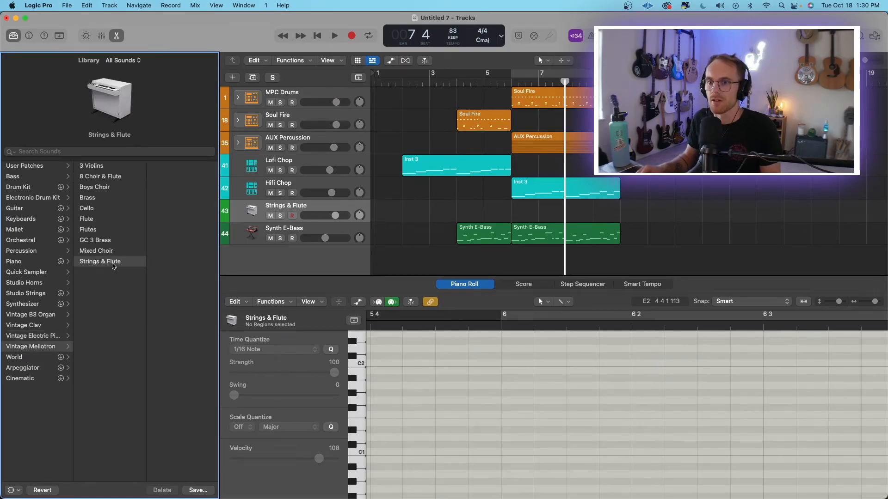
{"action": "key", "text": "space"}
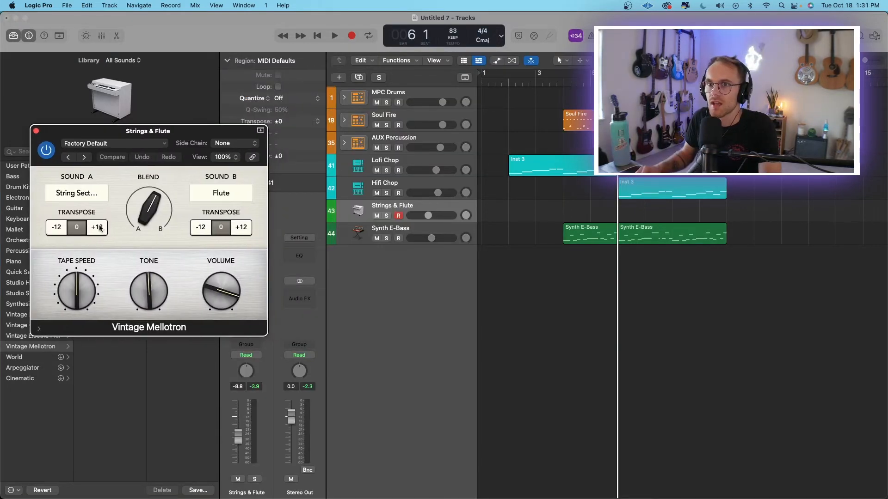
In the Vintage Mellotron, transpose Sound A by +12, centre the blend between strings and flute, and raise the tape speed.
{"action": "left_click", "coordinate": [101, 228]}
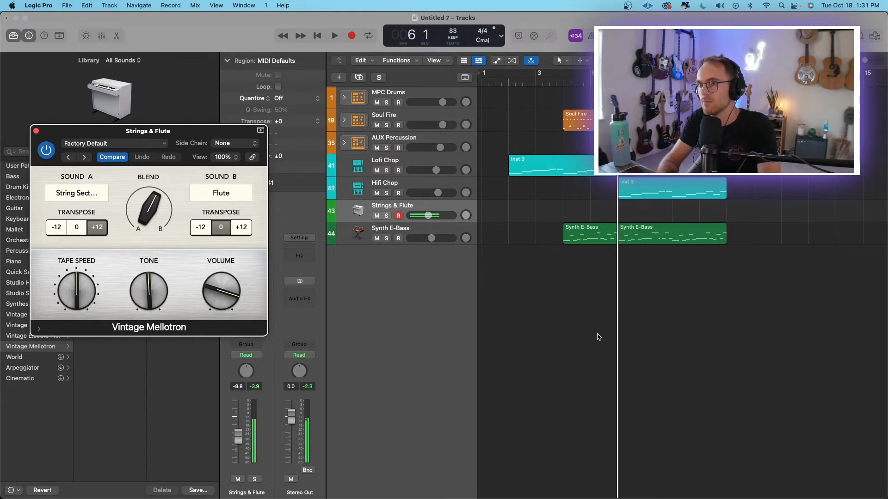
{"action": "left_click_drag", "start_coordinate": [147, 209], "coordinate": [146, 216]}
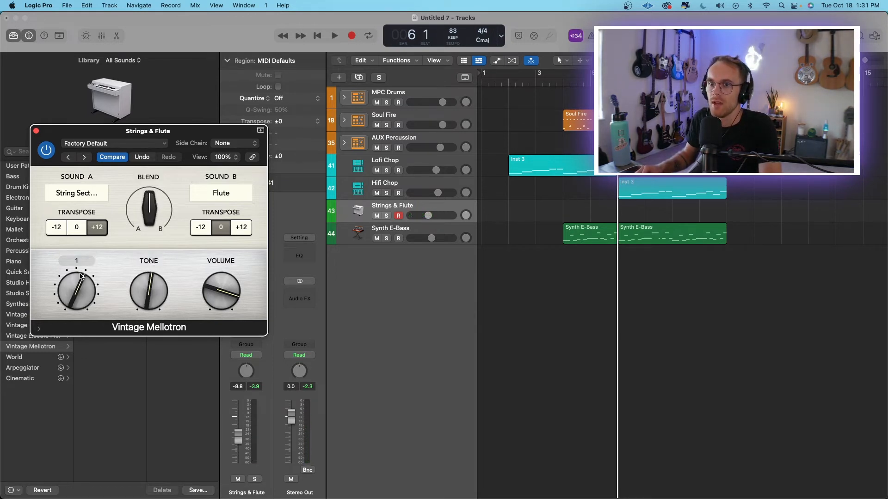
{"action": "left_click_drag", "start_coordinate": [80, 276], "coordinate": [82, 268]}
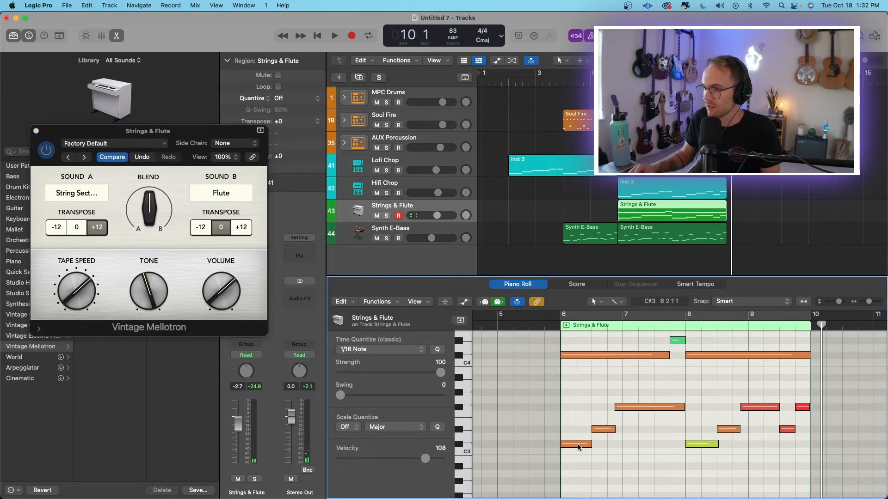
Solo the Strings & Flute track and review its notes in the Piano Roll during playback.
{"action": "left_click", "coordinate": [386, 216]}
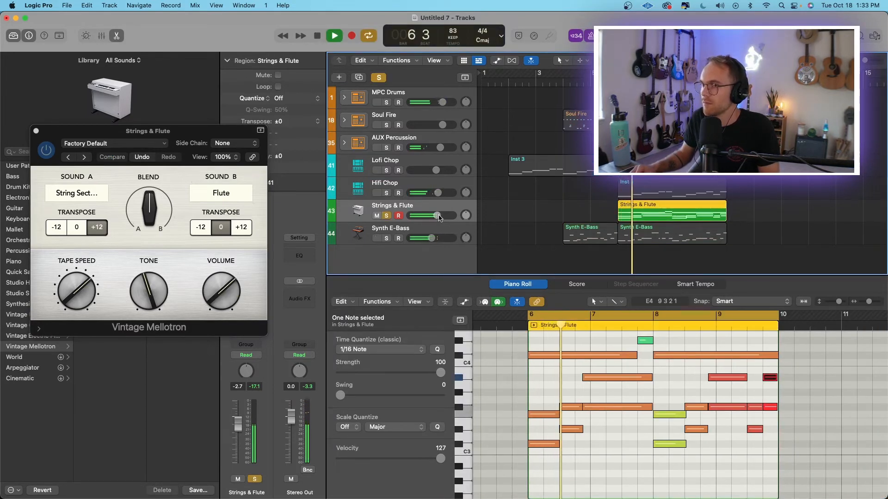
{"action": "left_click", "coordinate": [668, 392]}
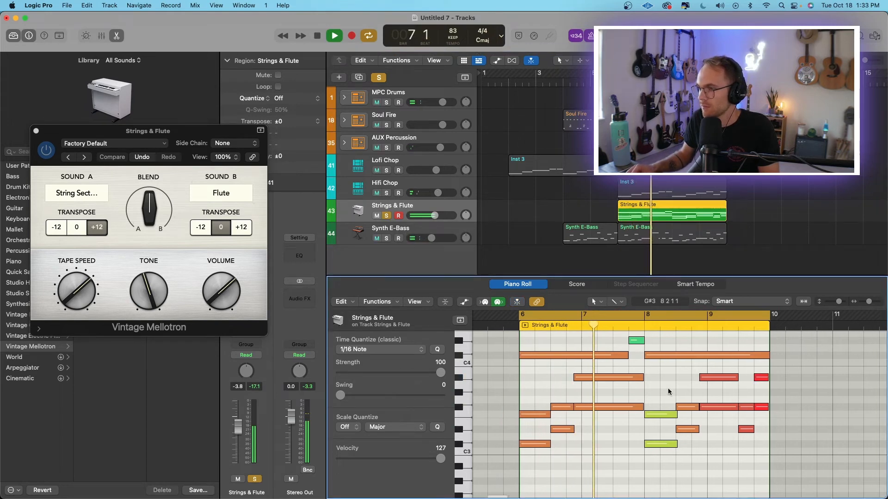
{"action": "scroll", "coordinate": [647, 389], "scroll_direction": "up", "scroll_amount": 3}
{"action": "scroll", "coordinate": [648, 388], "scroll_direction": "right", "scroll_amount": 2}
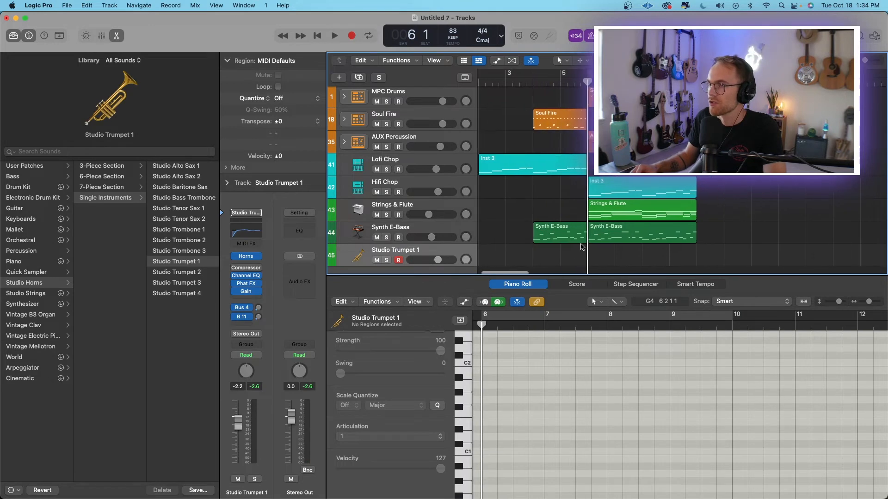
Hide the sound library and set the second note of the Studio Trumpet 1 phrase to the Staccato articulation.
{"action": "key", "text": "y"}
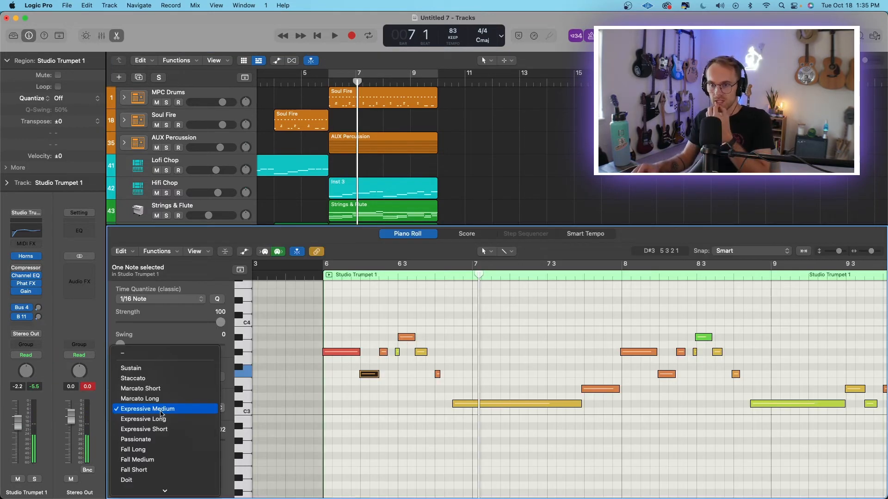
{"action": "left_click", "coordinate": [162, 378]}
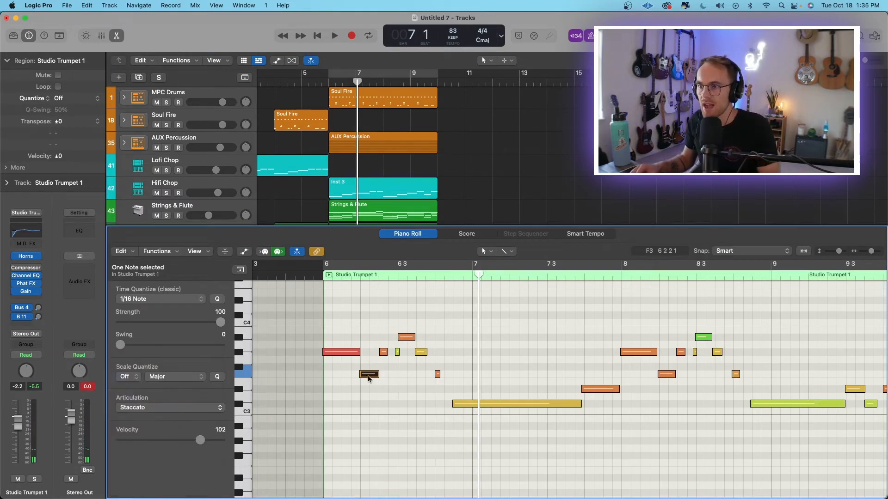
{"action": "left_click", "coordinate": [496, 319]}
{"action": "key", "text": "space"}
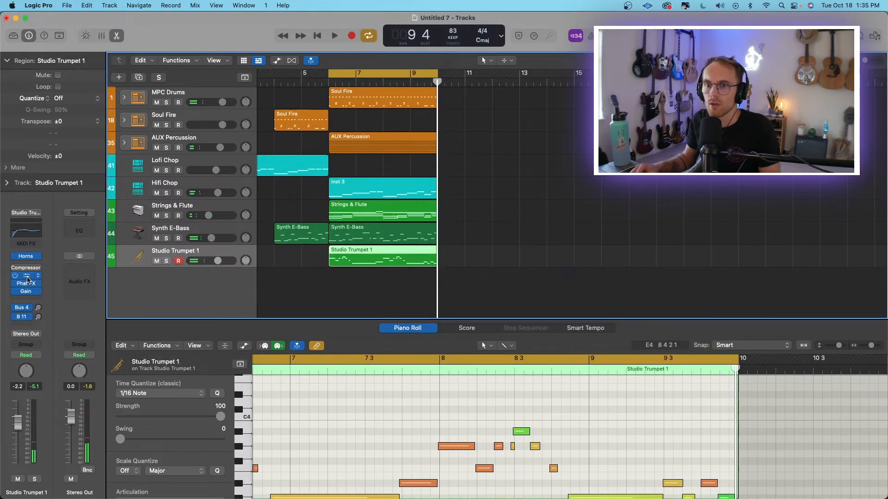
In the trumpet's Channel EQ, enable a 48 dB/Oct high cut at 4220 Hz and raise the low-cut frequency.
{"action": "left_click", "coordinate": [27, 278]}
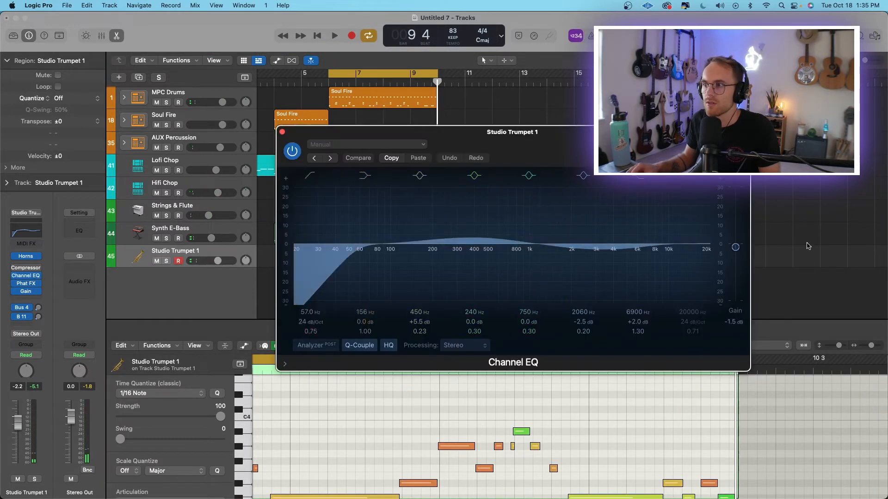
{"action": "left_click", "coordinate": [692, 176]}
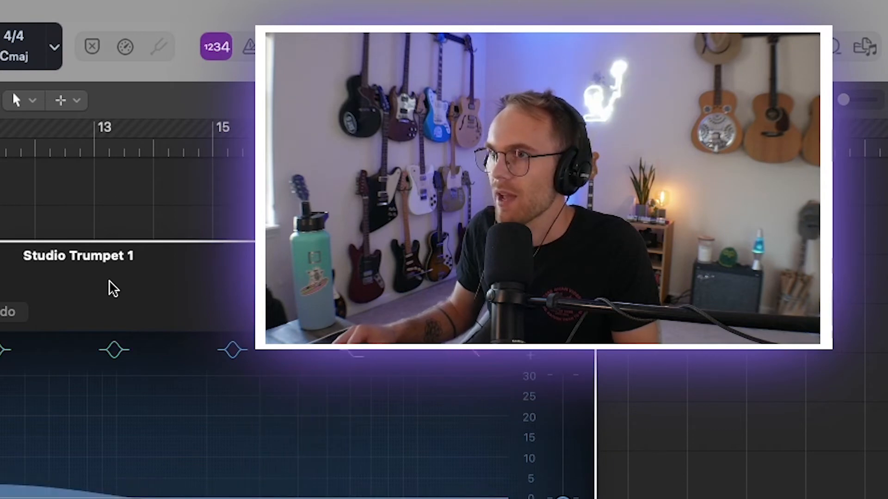
{"action": "left_click_drag", "start_coordinate": [111, 287], "coordinate": [0, 313]}
{"action": "left_click_drag", "start_coordinate": [385, 152], "coordinate": [387, 96]}
{"action": "key", "text": "space"}
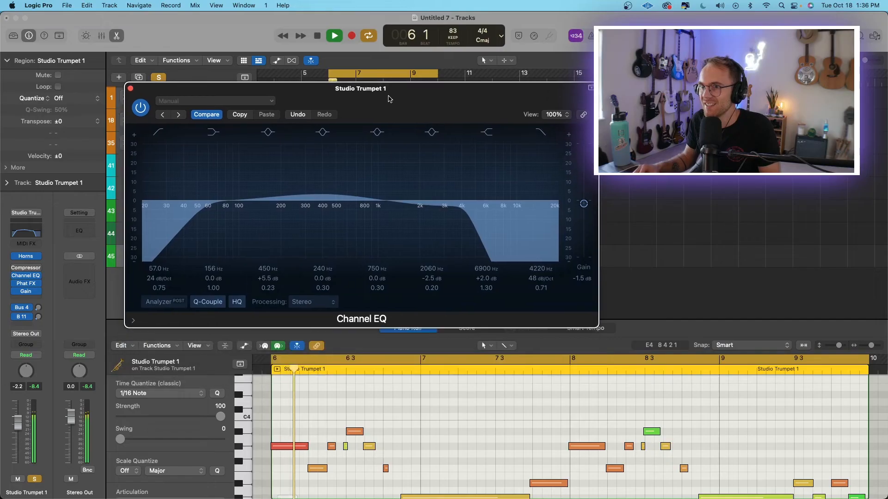
{"action": "left_click_drag", "start_coordinate": [208, 219], "coordinate": [258, 218]}
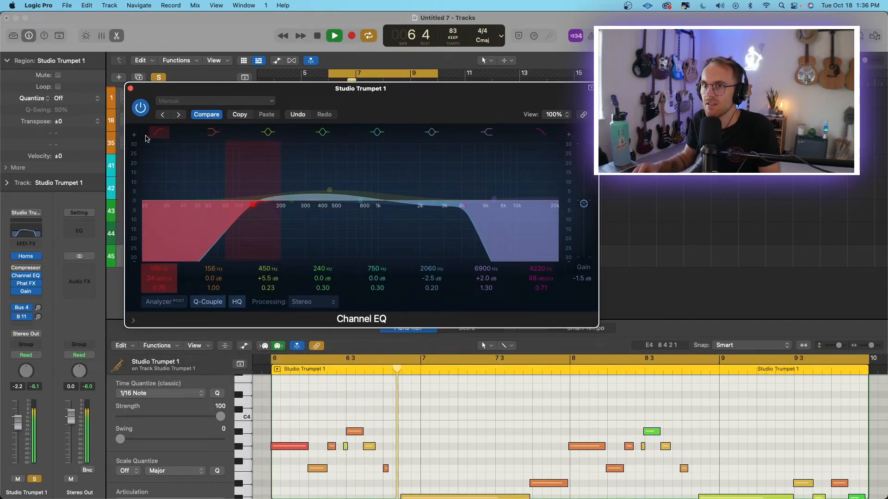
{"action": "left_click", "coordinate": [131, 89]}
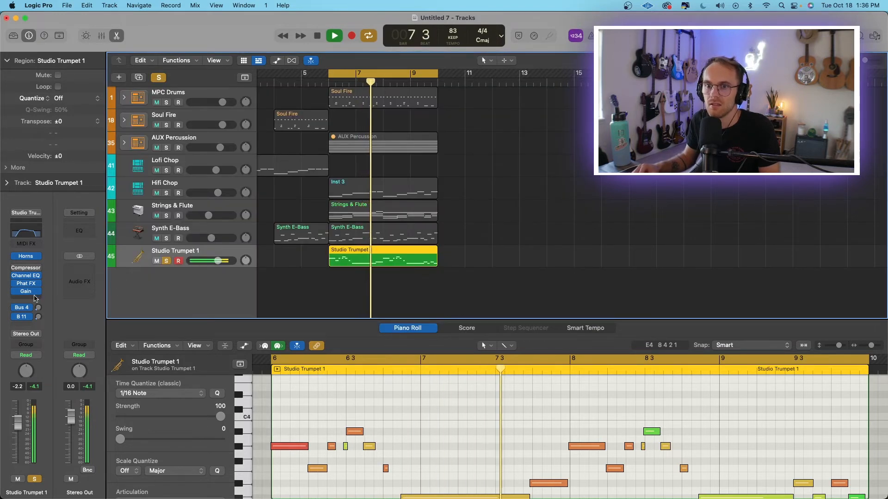
Insert a Space Designer reverb after the Gain plug-in on the trumpet track and audition it with the full mix.
{"action": "left_click", "coordinate": [34, 298]}
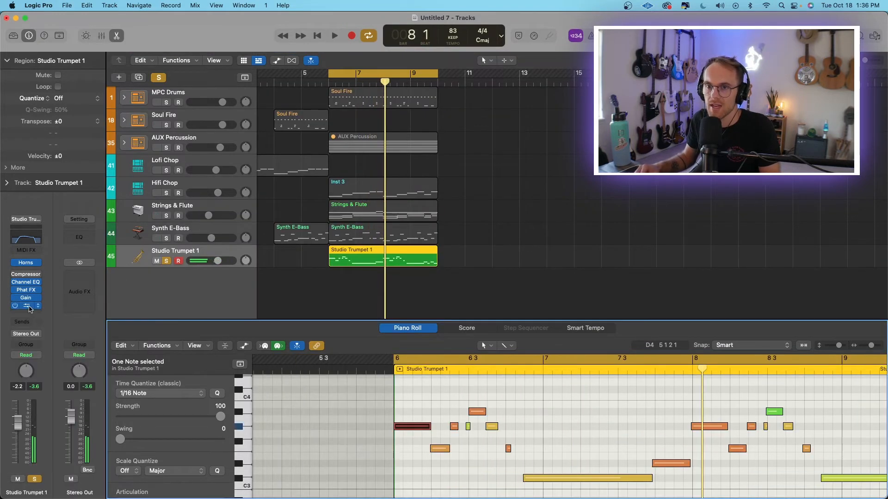
{"action": "left_click", "coordinate": [27, 306]}
{"action": "left_click_drag", "start_coordinate": [568, 154], "coordinate": [311, 108]}
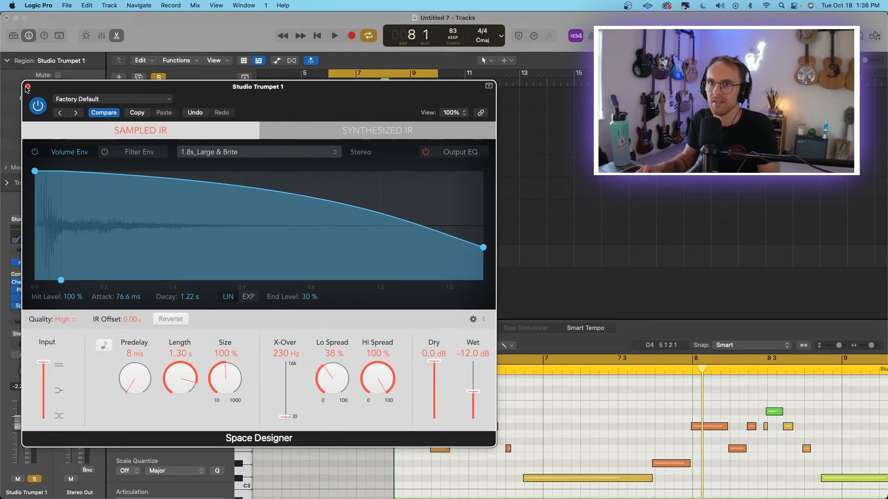
{"action": "left_click", "coordinate": [27, 87]}
{"action": "key", "text": "space"}
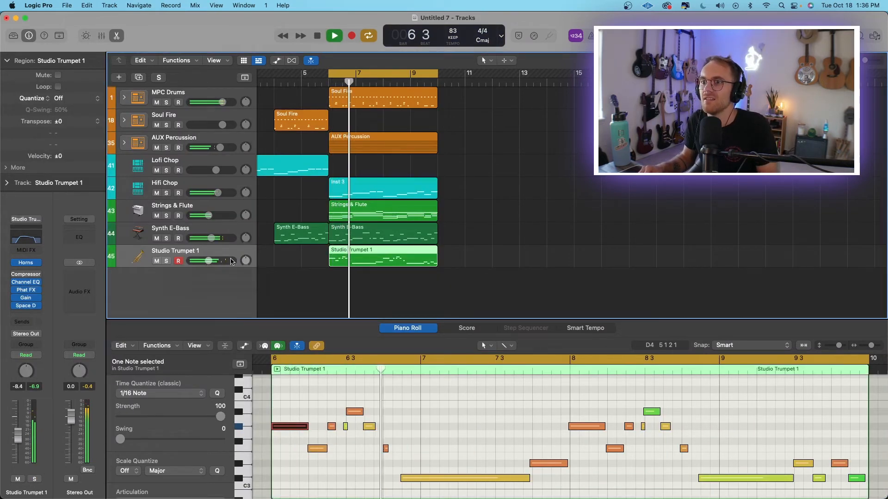
Pan the Studio Trumpet 1 track slightly off center, clear the region selection and stop playback.
{"action": "left_click_drag", "start_coordinate": [245, 261], "coordinate": [209, 262]}
{"action": "scroll", "coordinate": [555, 265], "scroll_direction": "left", "scroll_amount": 3}
{"action": "left_click", "coordinate": [571, 174]}
{"action": "key", "text": "space"}
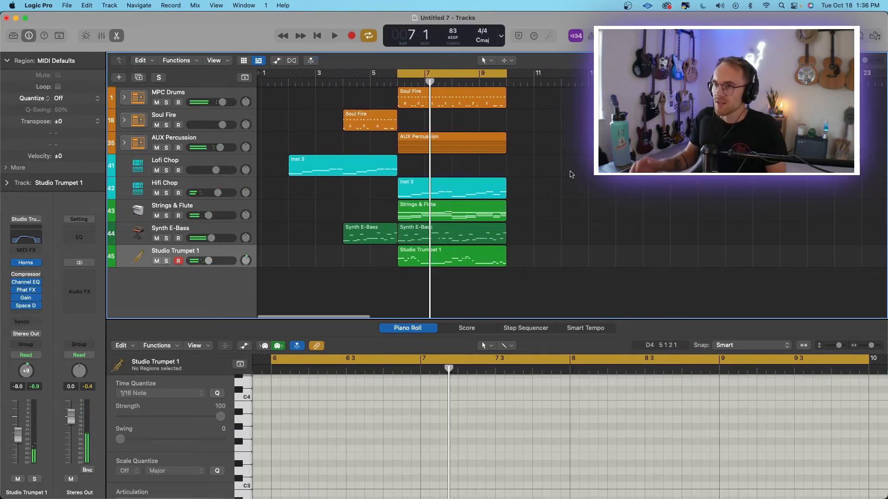
Move the Studio Trumpet 1 track above Synth E-Bass and recolor the Strings & Flute and trumpet tracks cyan.
{"action": "left_click", "coordinate": [234, 208]}
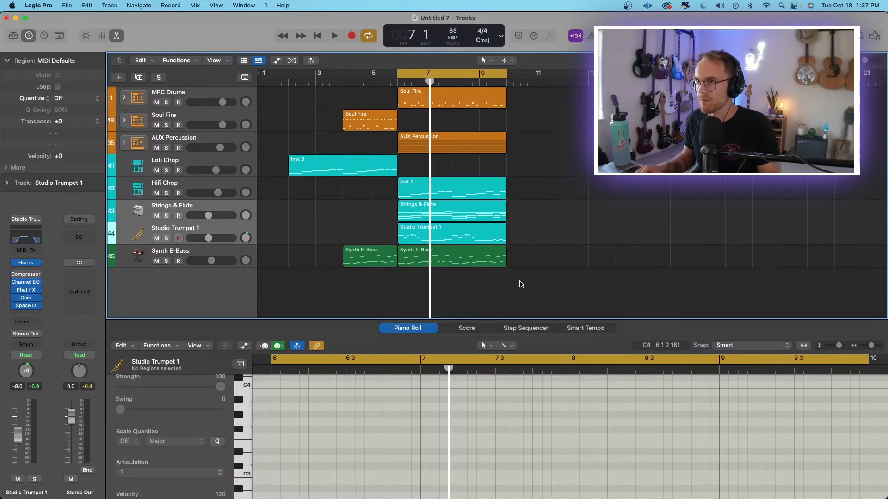
{"action": "scroll", "coordinate": [521, 285], "scroll_direction": "left", "scroll_amount": 1}
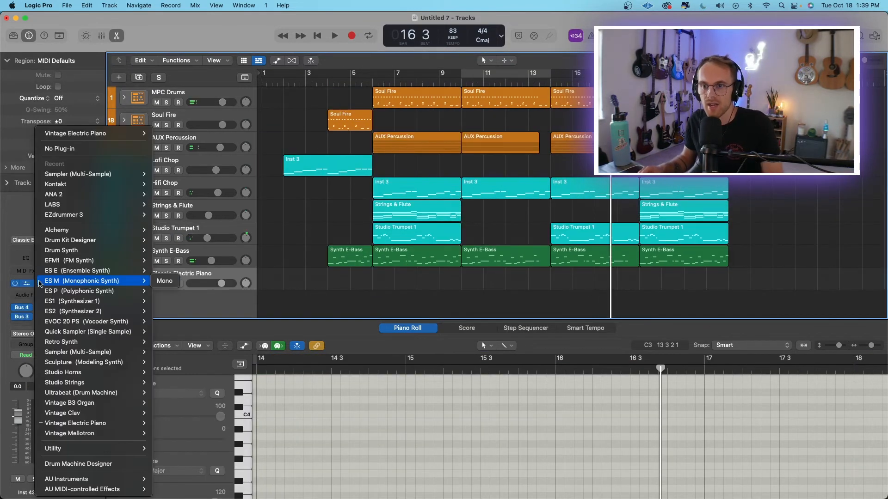
Replace the Vintage Electric Piano on the Classic Electric Piano track with stereo LABS and move the plug-in window aside.
{"action": "mouse_move", "coordinate": [87, 199]}
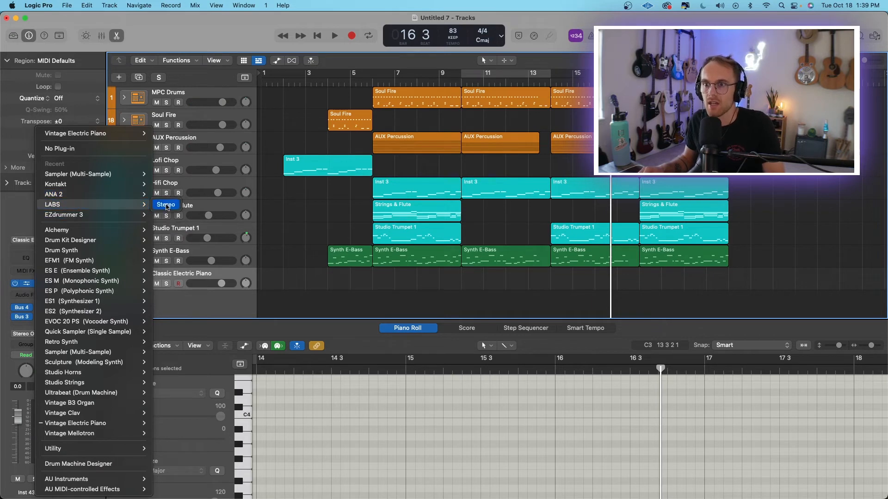
{"action": "left_click", "coordinate": [167, 207]}
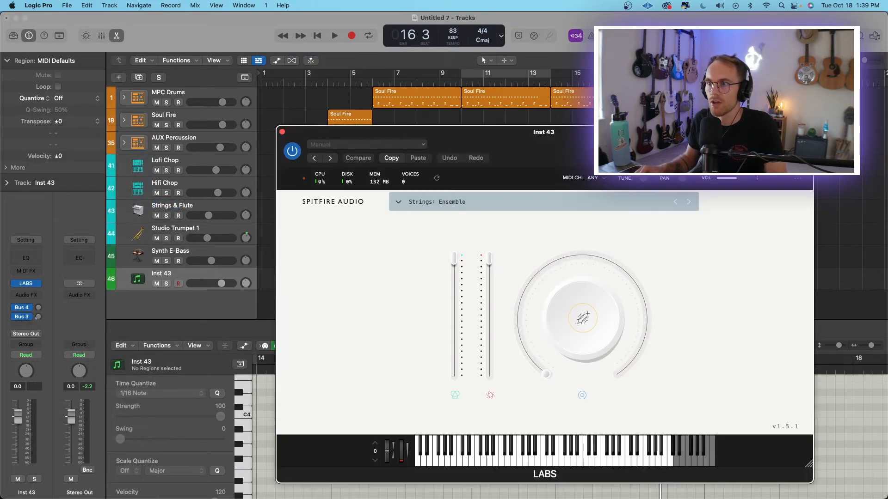
{"action": "left_click_drag", "start_coordinate": [590, 146], "coordinate": [318, 78]}
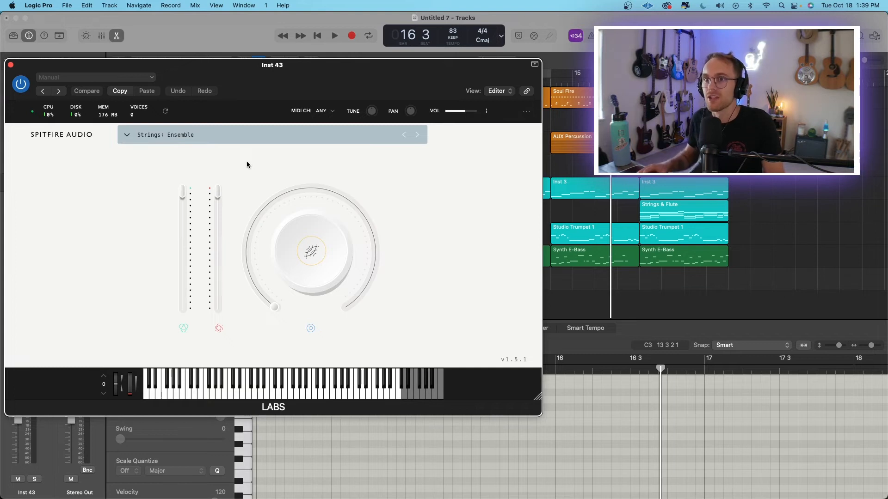
Open the LABS preset list and browse the available instruments, including the Wurli, guitar and pad sounds.
{"action": "left_click", "coordinate": [261, 137]}
{"action": "scroll", "coordinate": [222, 222], "scroll_direction": "down", "scroll_amount": 10}
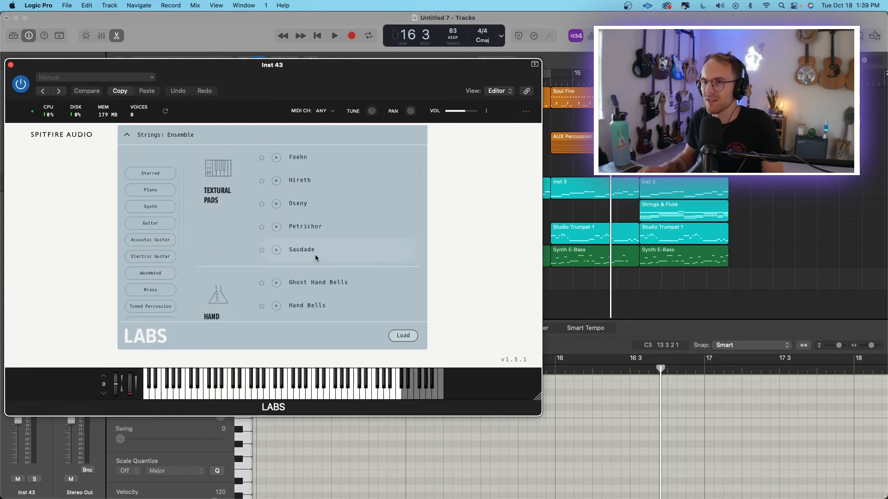
{"action": "scroll", "coordinate": [168, 227], "scroll_direction": "up", "scroll_amount": 3}
{"action": "scroll", "coordinate": [278, 226], "scroll_direction": "up", "scroll_amount": 6}
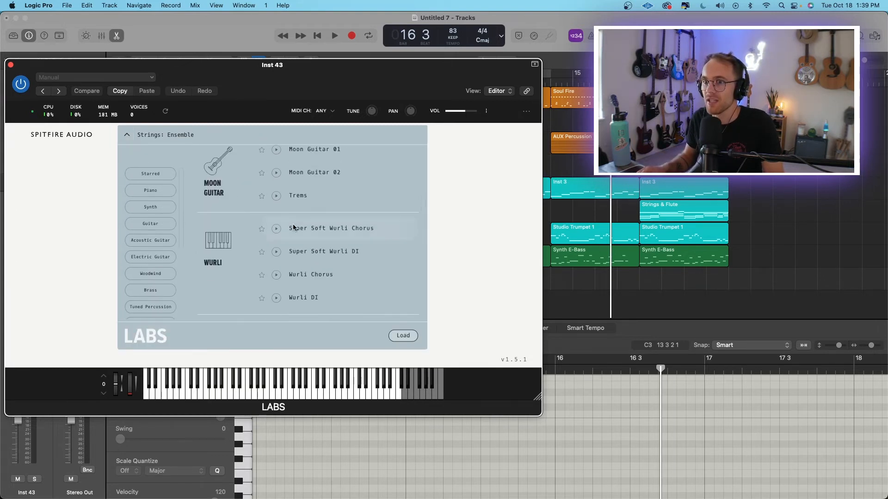
{"action": "scroll", "coordinate": [293, 226], "scroll_direction": "down", "scroll_amount": 10}
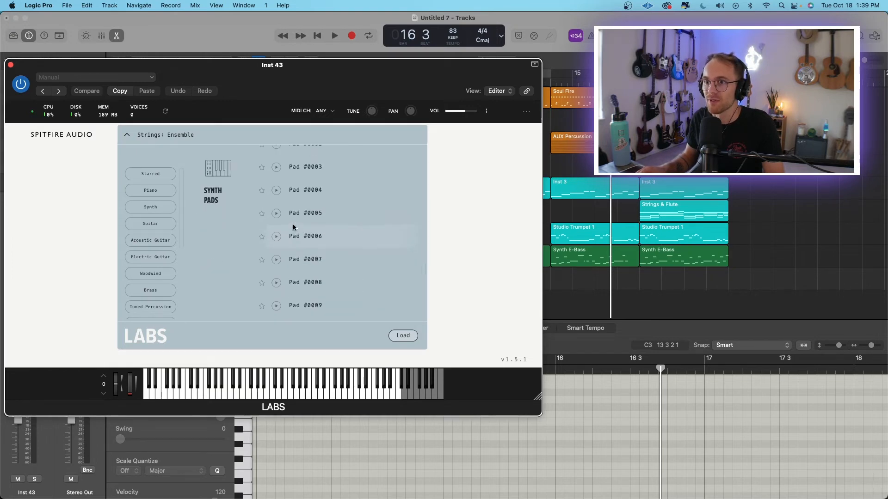
Switch to the Spitfire Audio app and browse the installed and not-installed LABS instruments.
{"action": "key", "text": "F4"}
{"action": "left_click", "coordinate": [443, 203]}
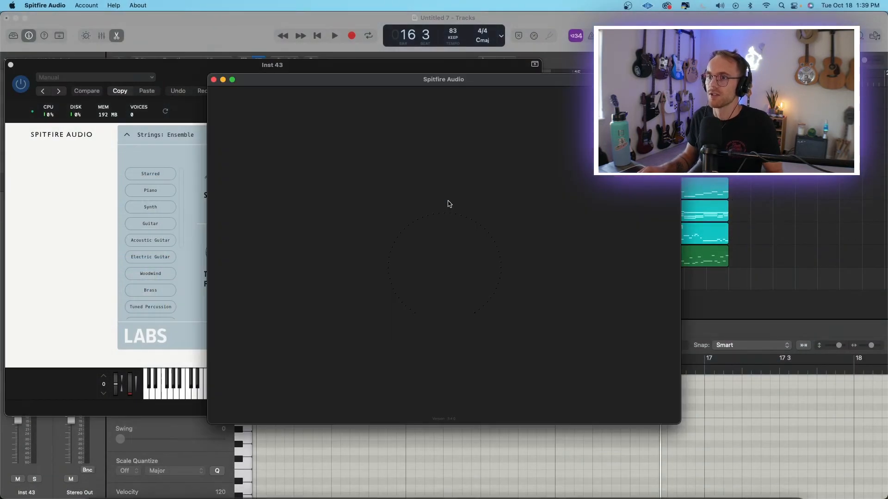
{"action": "scroll", "coordinate": [125, 198], "scroll_direction": "up", "scroll_amount": 5}
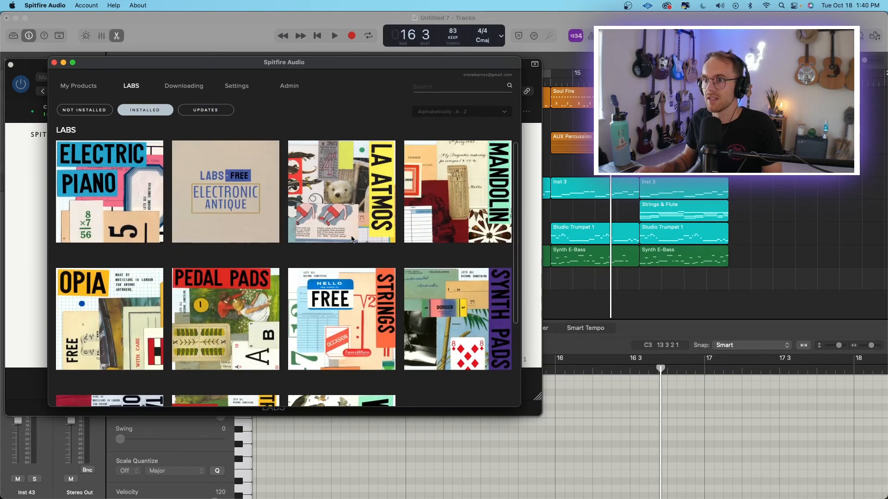
{"action": "scroll", "coordinate": [124, 197], "scroll_direction": "down", "scroll_amount": 3}
{"action": "scroll", "coordinate": [454, 305], "scroll_direction": "up", "scroll_amount": 3}
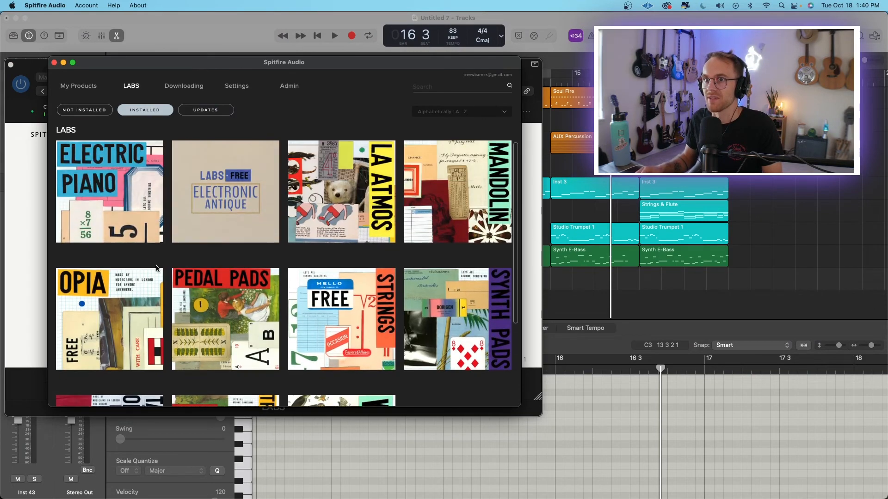
{"action": "left_click", "coordinate": [85, 110]}
{"action": "scroll", "coordinate": [353, 225], "scroll_direction": "down", "scroll_amount": 6}
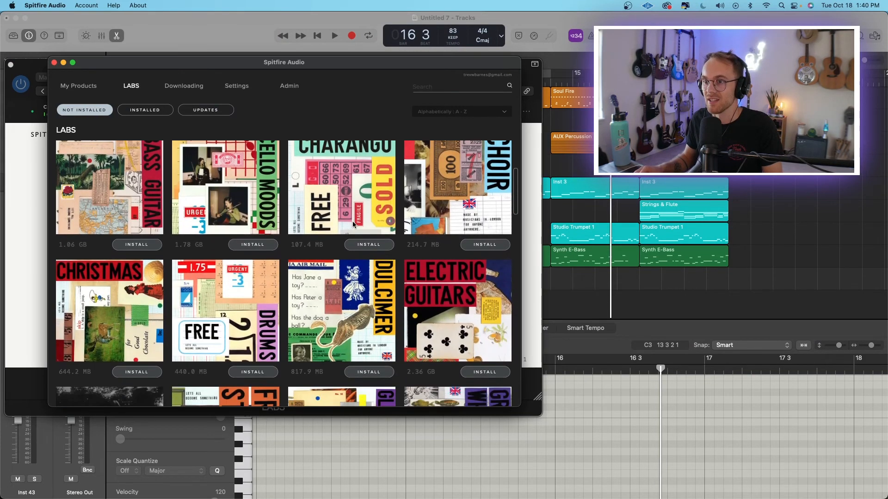
{"action": "scroll", "coordinate": [353, 224], "scroll_direction": "down", "scroll_amount": 15}
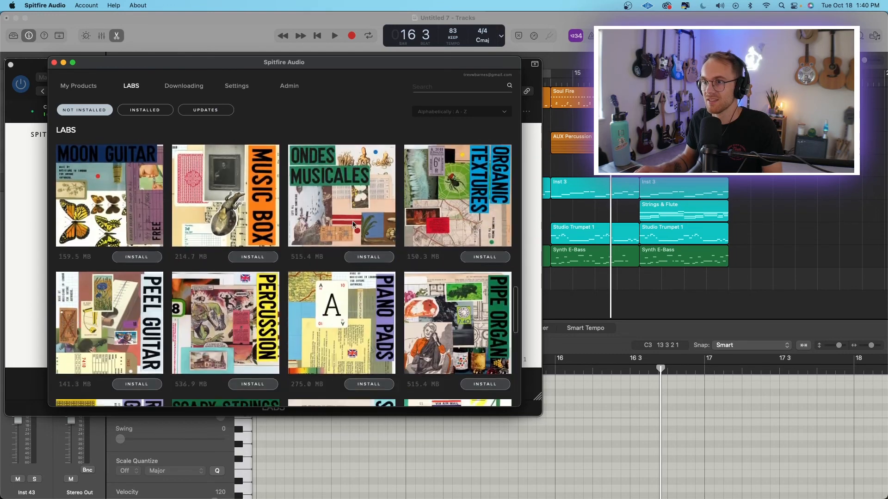
{"action": "scroll", "coordinate": [353, 224], "scroll_direction": "down", "scroll_amount": 3}
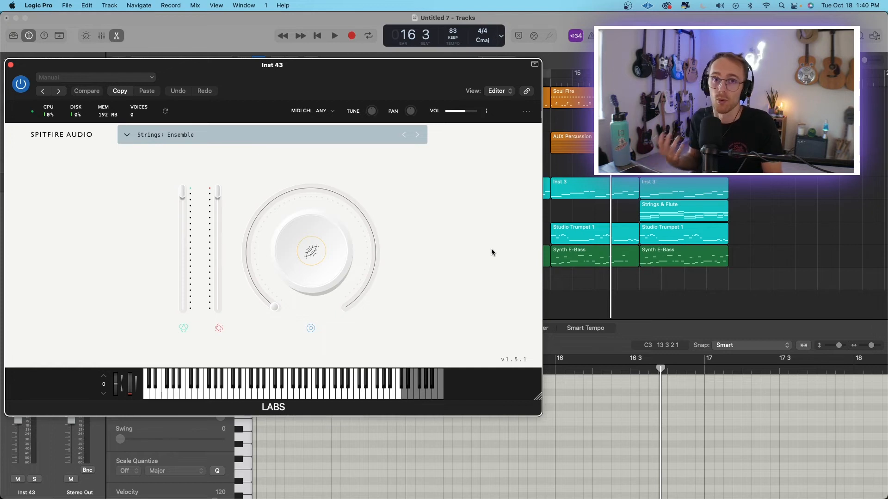
Return to Logic Pro and browse the LABS instrument categories for a sound for the Inst 43 track.
{"action": "scroll", "coordinate": [146, 256], "scroll_direction": "down", "scroll_amount": 5}
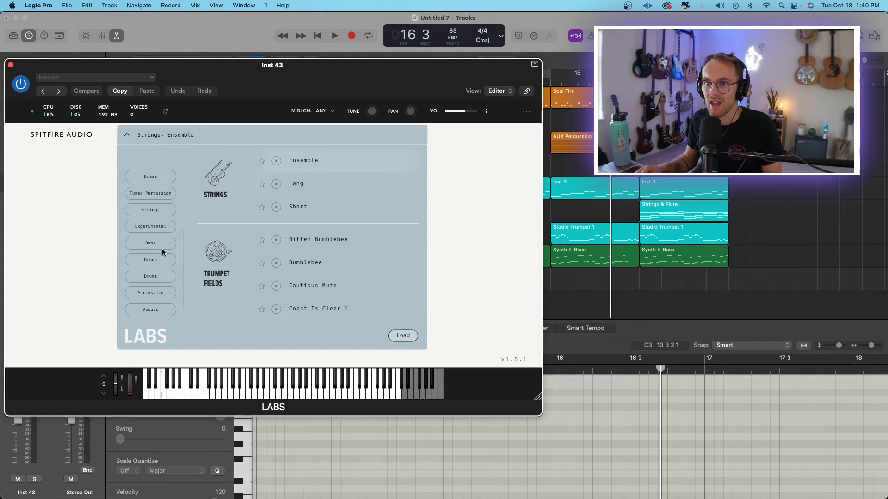
{"action": "scroll", "coordinate": [162, 252], "scroll_direction": "down", "scroll_amount": 2}
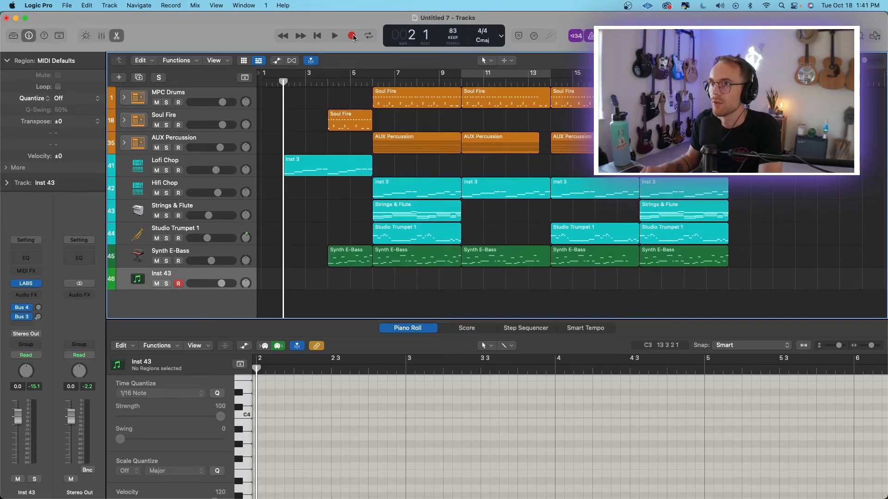
Record a sustained LABS note on the Inst 43 track from bar 2 and lower the track's volume to -9.6 dB.
{"action": "left_click", "coordinate": [352, 36]}
{"action": "left_click_drag", "start_coordinate": [222, 284], "coordinate": [212, 283]}
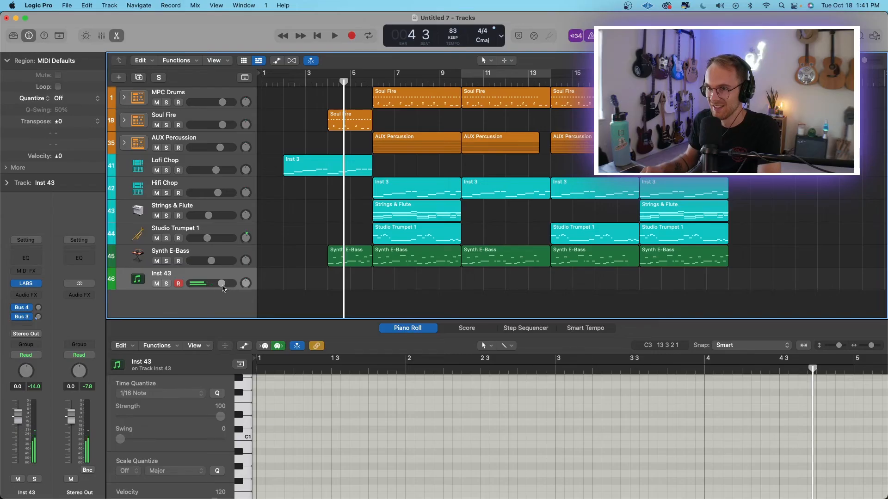
{"action": "left_click_drag", "start_coordinate": [222, 286], "coordinate": [215, 286]}
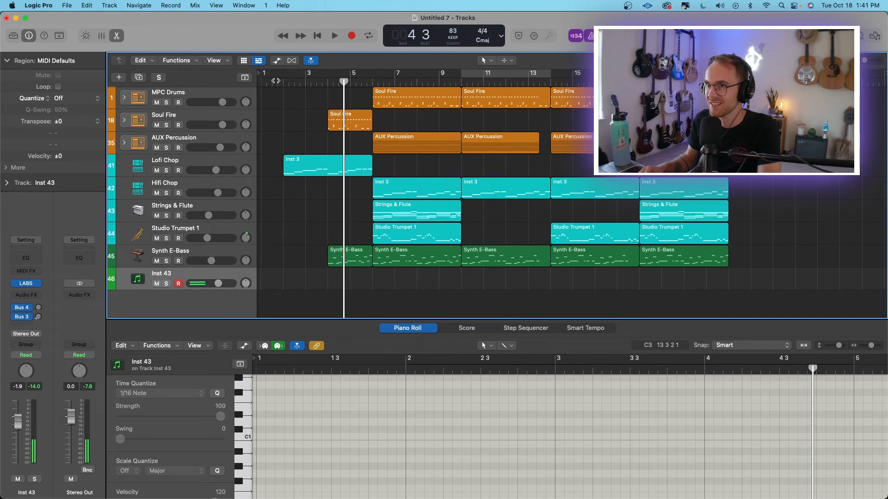
{"action": "left_click", "coordinate": [281, 82]}
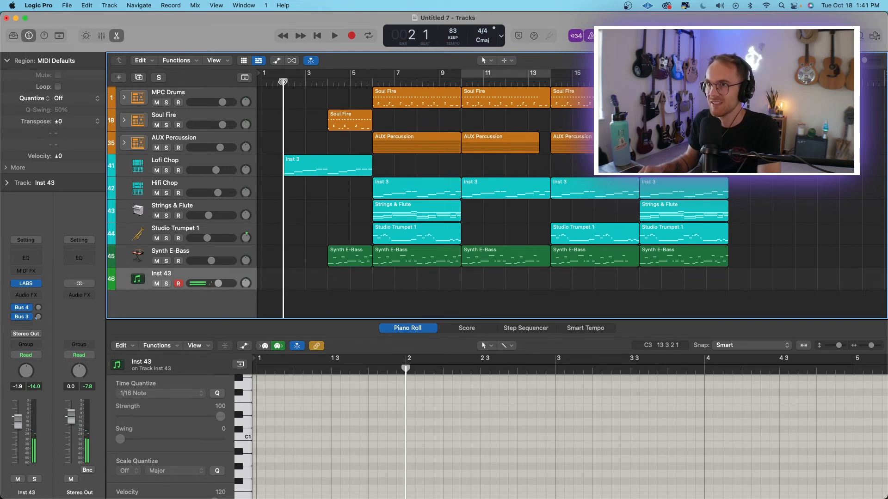
{"action": "left_click", "coordinate": [353, 35]}
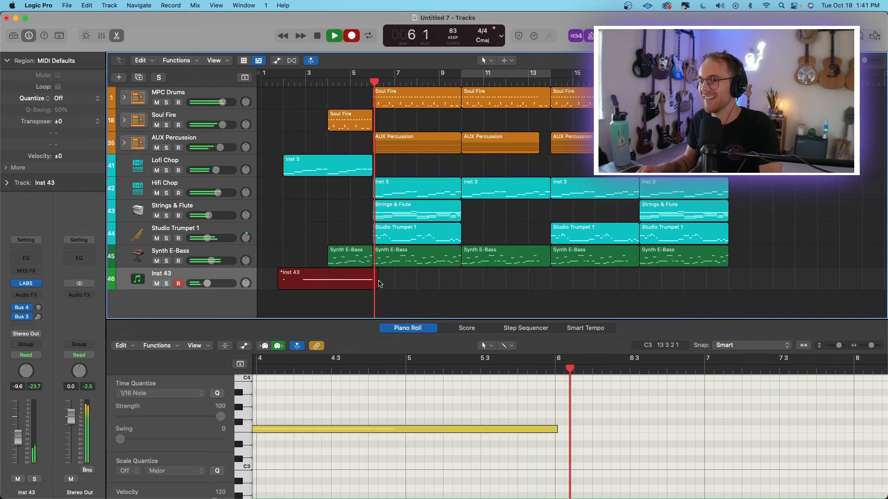
{"action": "key", "text": "space"}
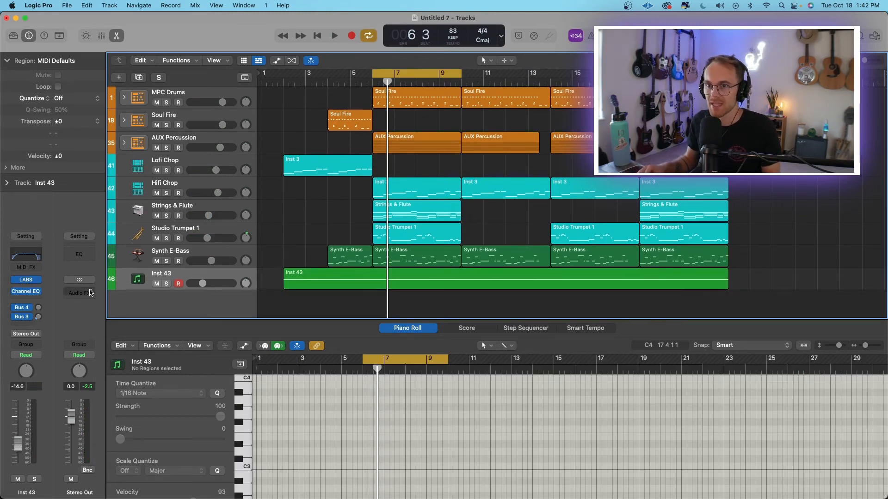
Insert a stereo Compressor on the Stereo Out channel and move its window aside.
{"action": "left_click", "coordinate": [91, 293]}
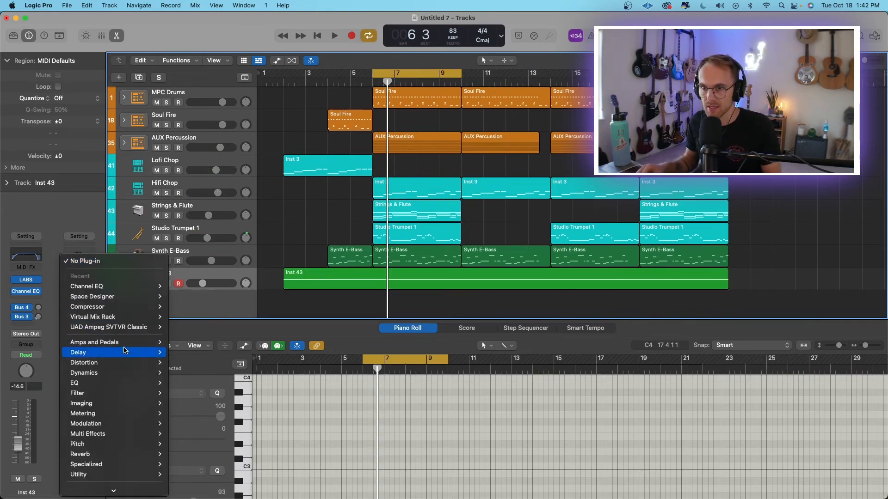
{"action": "mouse_move", "coordinate": [120, 308]}
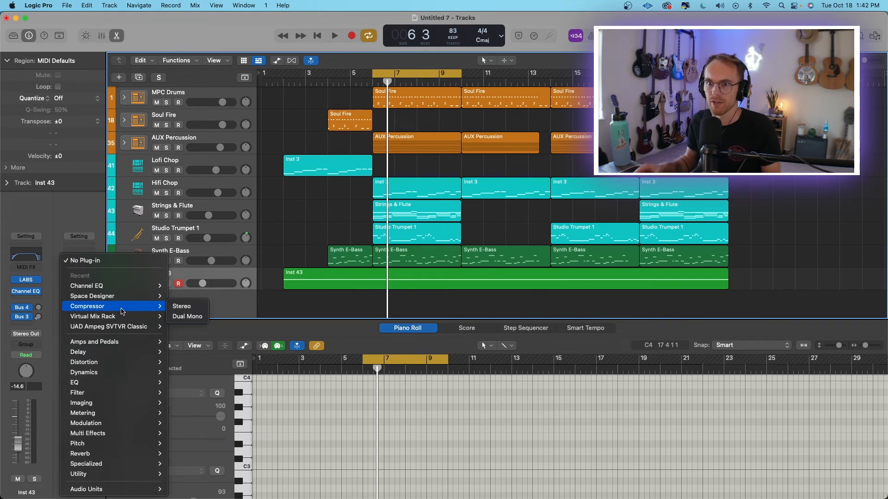
{"action": "left_click", "coordinate": [181, 306]}
{"action": "left_click_drag", "start_coordinate": [492, 137], "coordinate": [224, 75]}
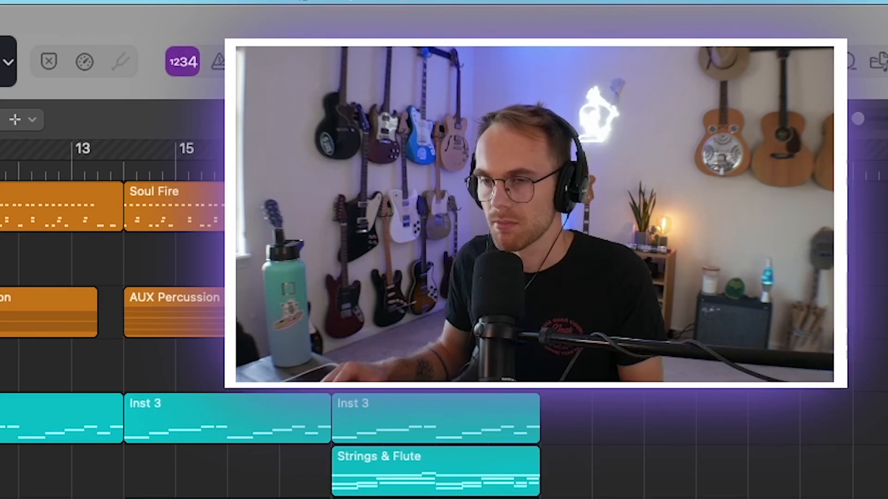
Set the Stereo Out Compressor to Studio FET with the side-chain filter on, auto gain off and a 1.3:1 ratio, auditioning during playback.
{"action": "left_click", "coordinate": [401, 118]}
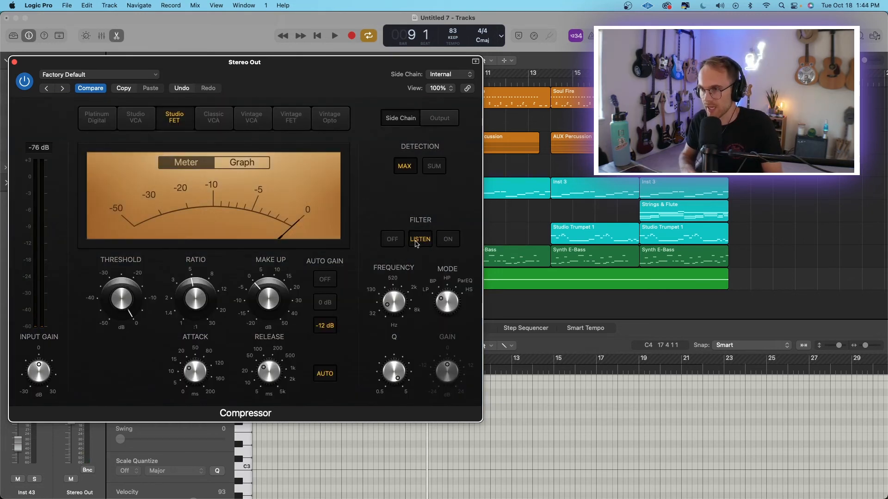
{"action": "key", "text": "space"}
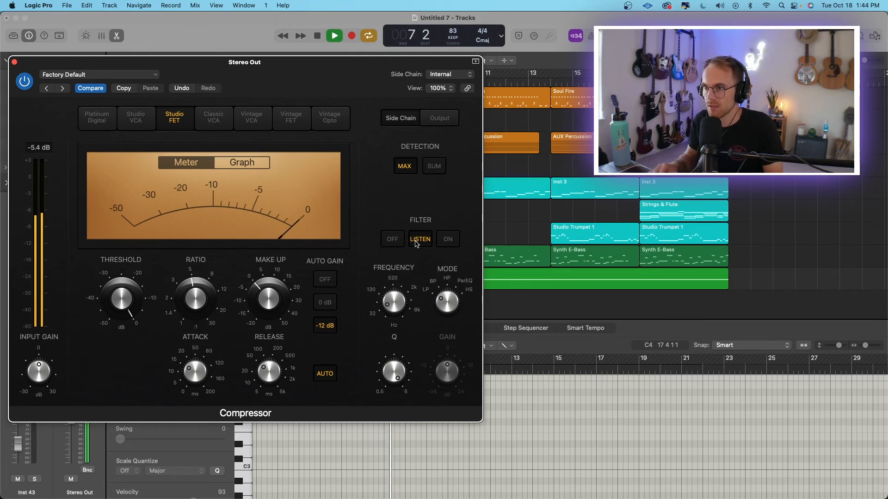
{"action": "key", "text": "space"}
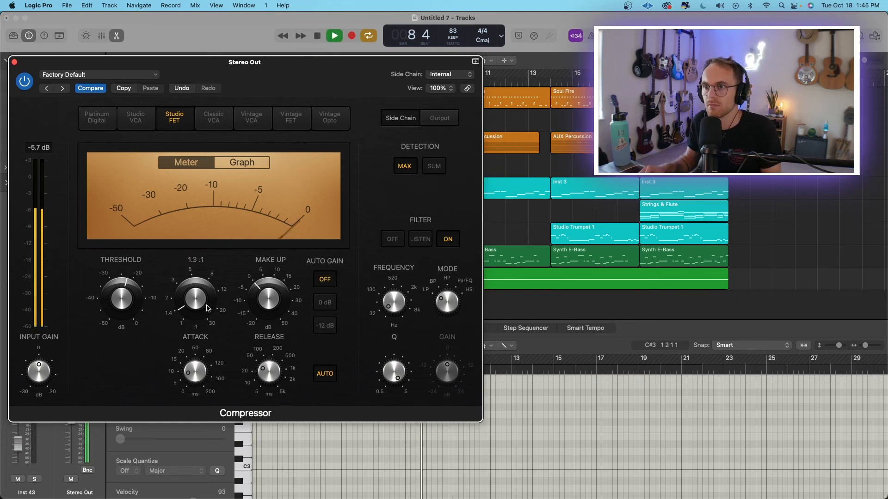
{"action": "left_click", "coordinate": [15, 62]}
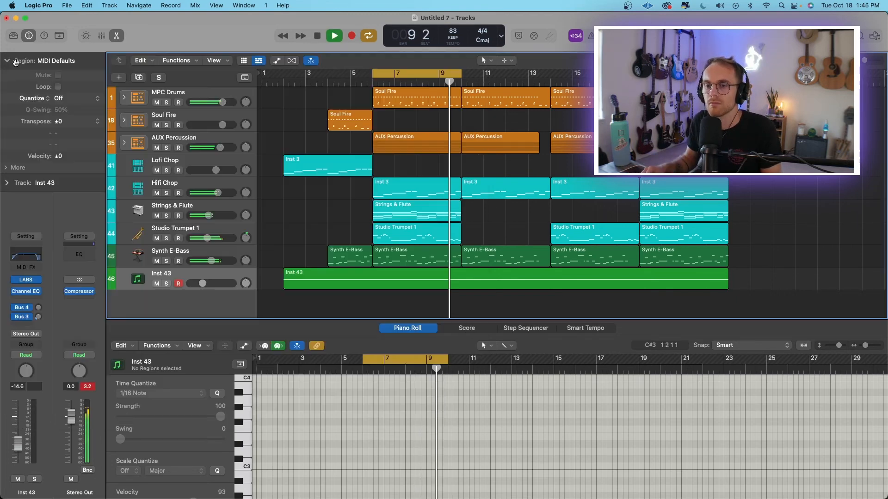
Insert the IK Multimedia TR5 TEAC A-3340S tape plug-in in stereo after the Compressor on Stereo Out and move its window aside.
{"action": "left_click", "coordinate": [79, 298]}
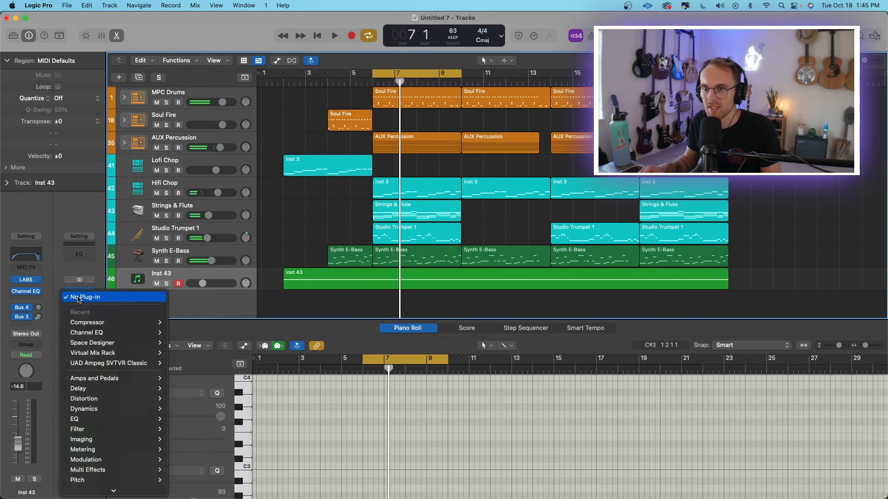
{"action": "scroll", "coordinate": [122, 335], "scroll_direction": "down", "scroll_amount": 3}
{"action": "mouse_move", "coordinate": [98, 489]}
{"action": "mouse_move", "coordinate": [199, 489]}
{"action": "mouse_move", "coordinate": [210, 430]}
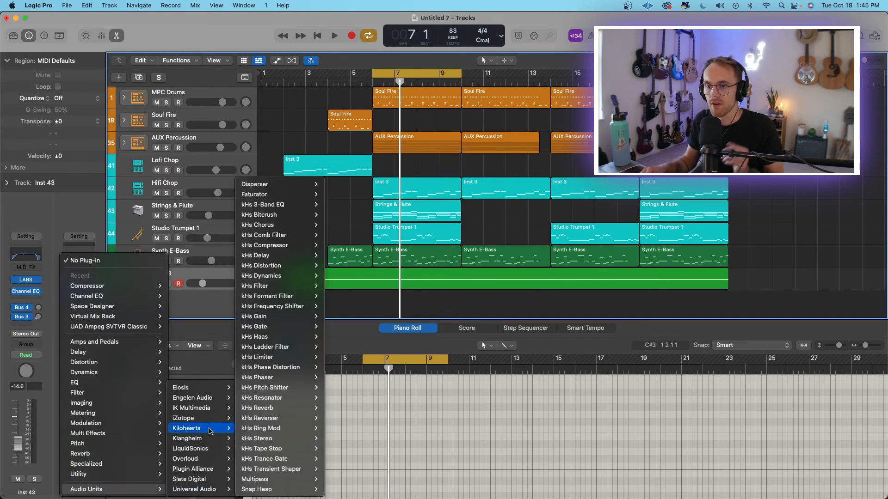
{"action": "mouse_move", "coordinate": [213, 411]}
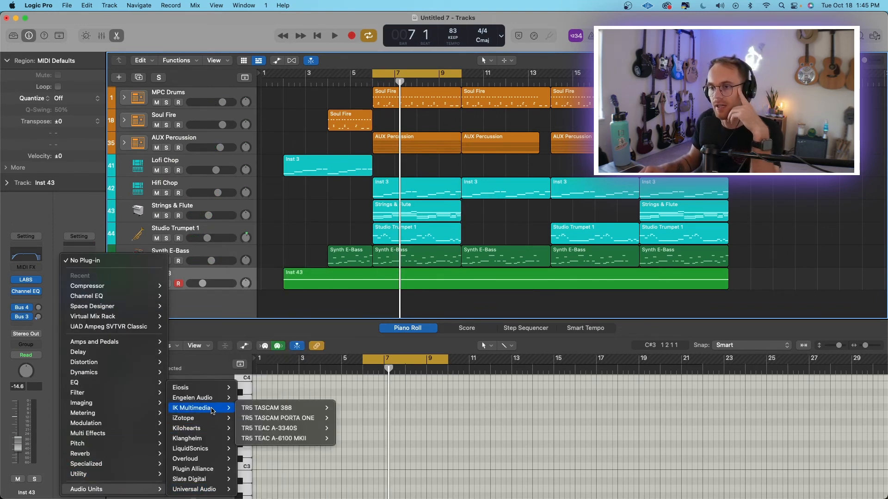
{"action": "mouse_move", "coordinate": [276, 430]}
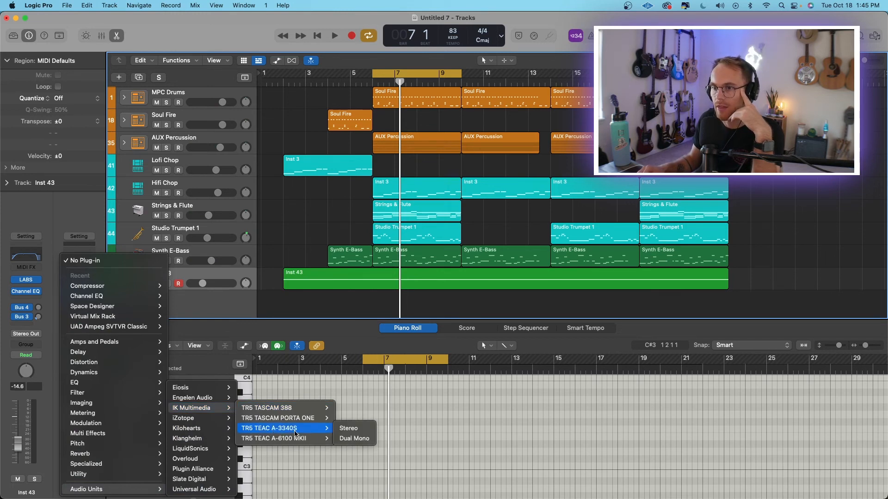
{"action": "left_click", "coordinate": [348, 429]}
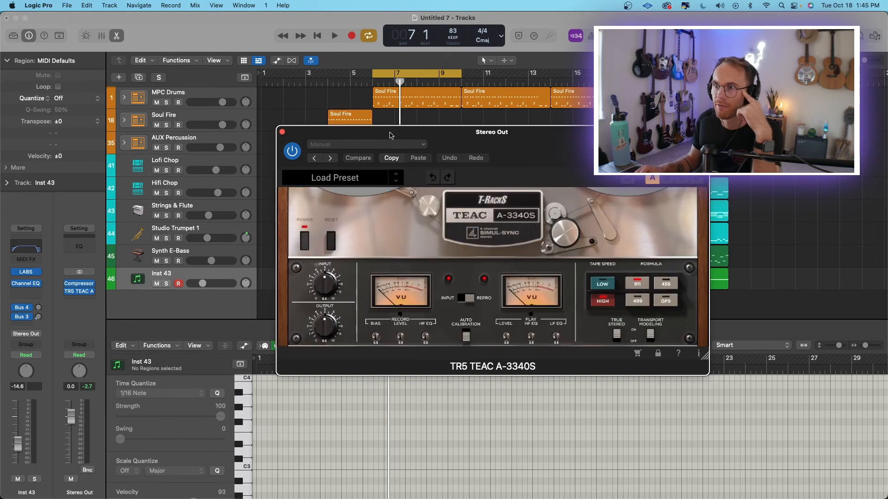
{"action": "left_click_drag", "start_coordinate": [392, 132], "coordinate": [136, 82]}
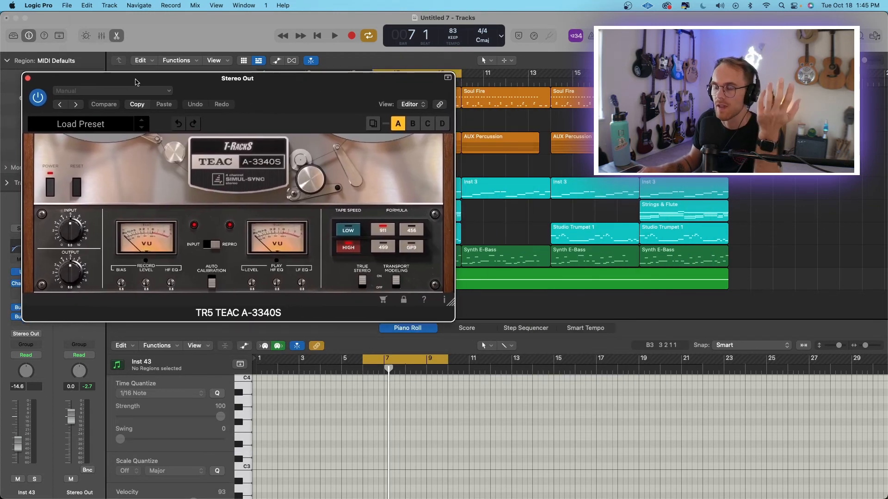
Set the TEAC tape plug-in to low tape speed and formula 456, audition it in playback and close its window.
{"action": "left_click", "coordinate": [347, 231]}
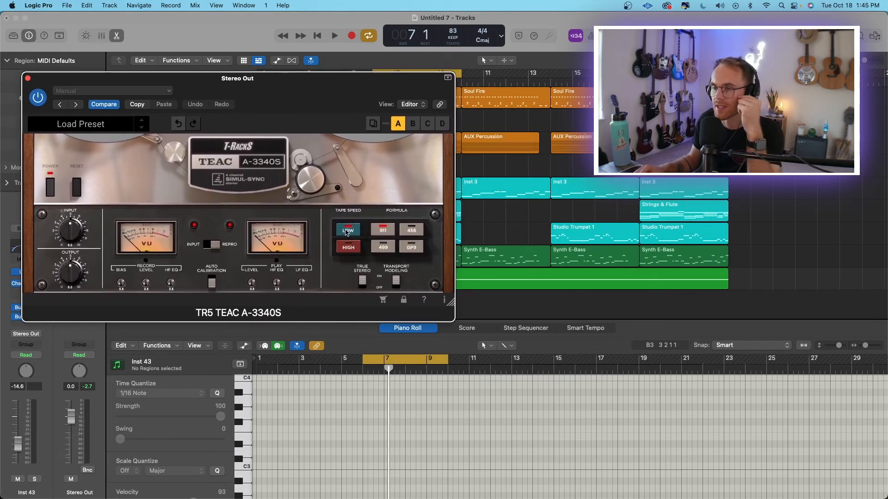
{"action": "key", "text": "space"}
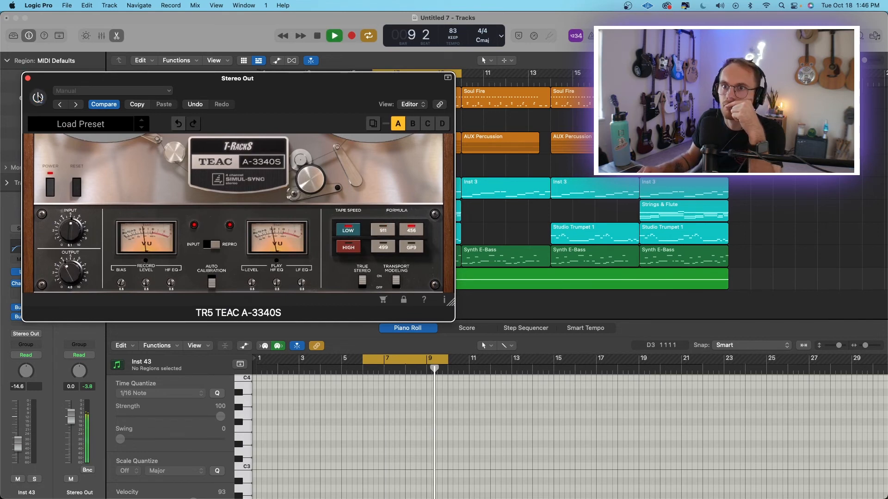
{"action": "left_click", "coordinate": [28, 78]}
{"action": "key", "text": "space"}
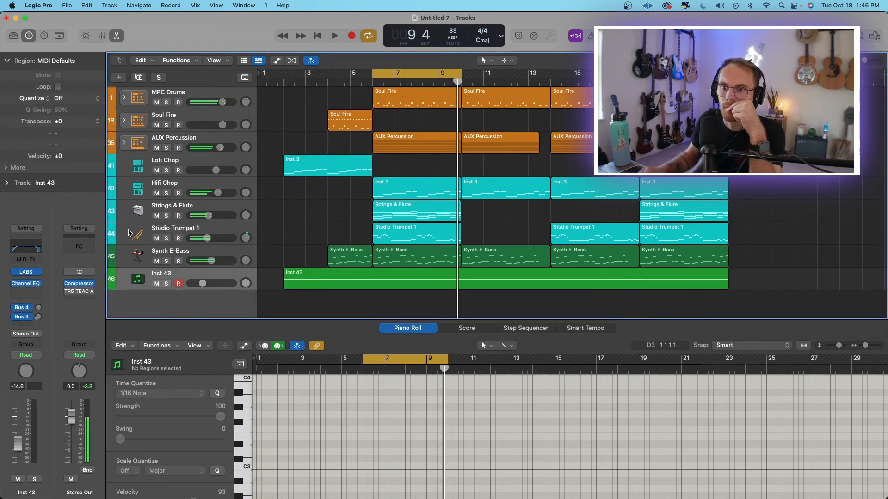
Replace the TEAC plug-in on Stereo Out with the IK Multimedia TR5 TASCAM PORTA ONE in stereo and audition it with slightly raised record bias.
{"action": "left_click", "coordinate": [95, 296]}
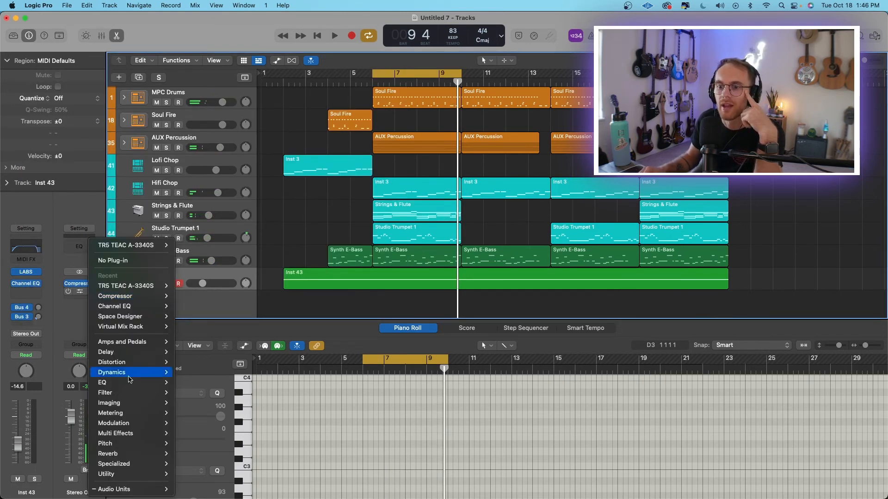
{"action": "mouse_move", "coordinate": [203, 408]}
{"action": "mouse_move", "coordinate": [319, 409]}
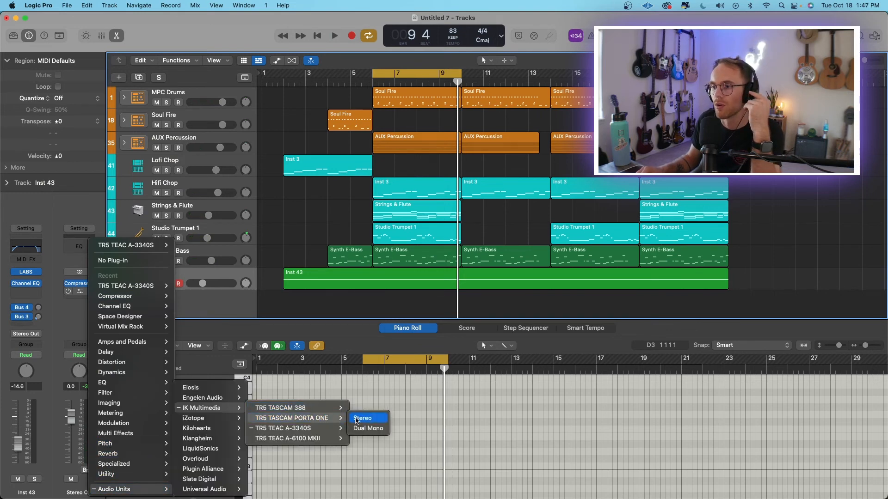
{"action": "left_click", "coordinate": [365, 418]}
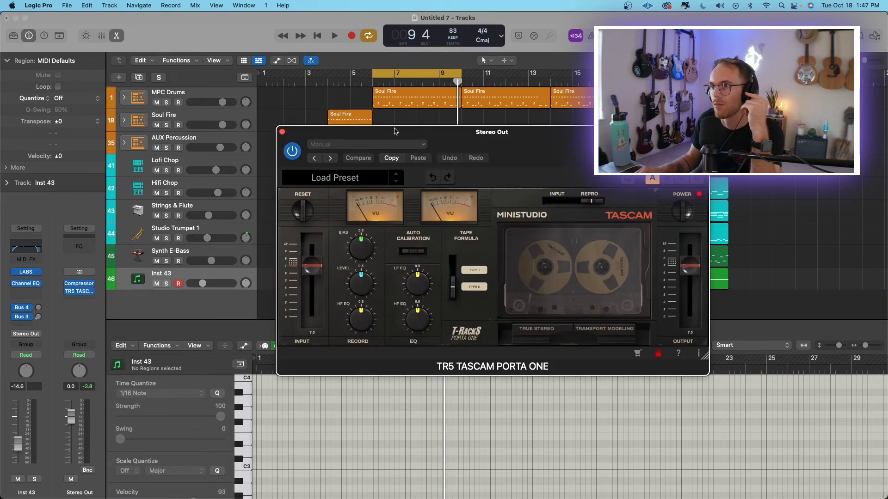
{"action": "left_click_drag", "start_coordinate": [400, 134], "coordinate": [141, 85]}
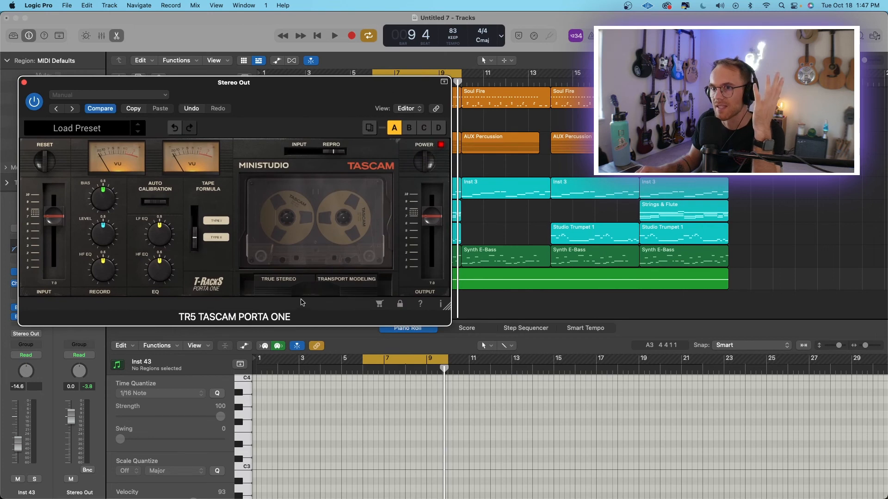
{"action": "key", "text": "space"}
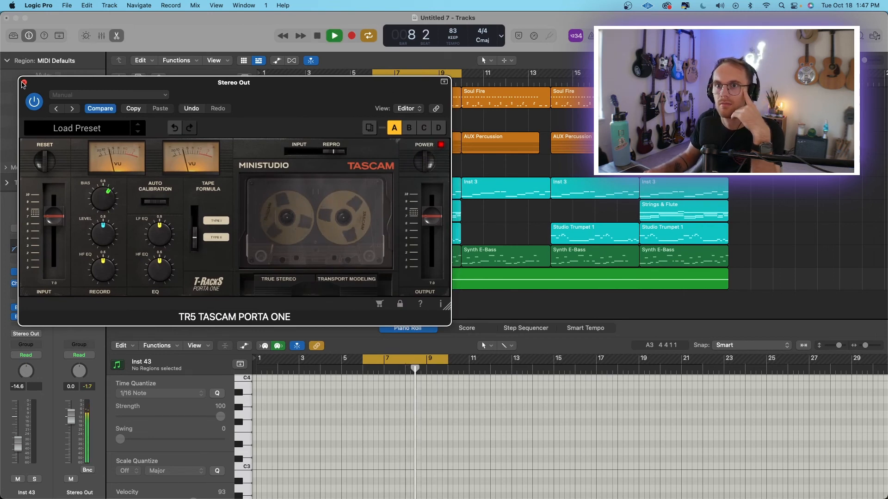
{"action": "key", "text": "v"}
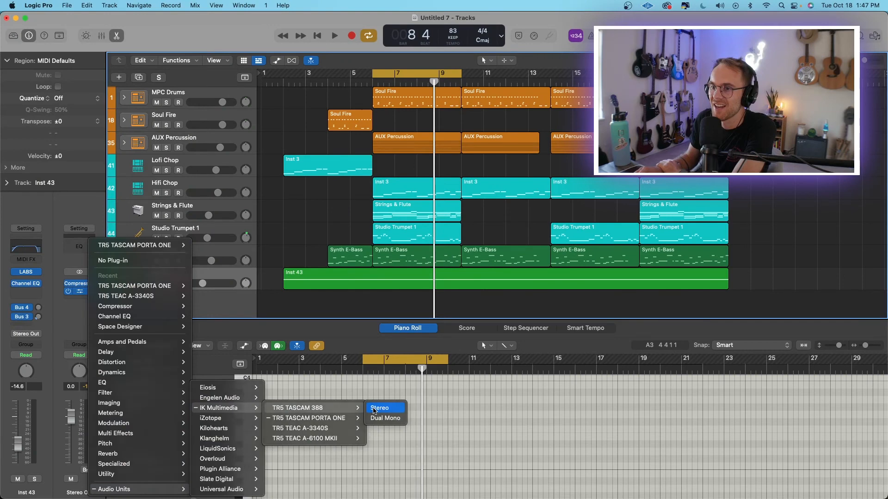
Insert iZotope Ozone 9 after the TASCAM plug-in on Stereo Out and open its Master Assistant.
{"action": "left_click", "coordinate": [386, 407]}
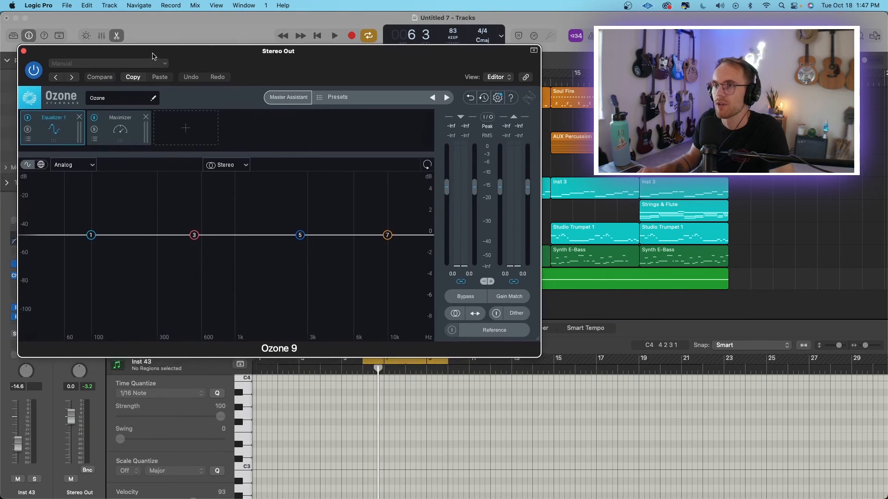
{"action": "left_click", "coordinate": [298, 98]}
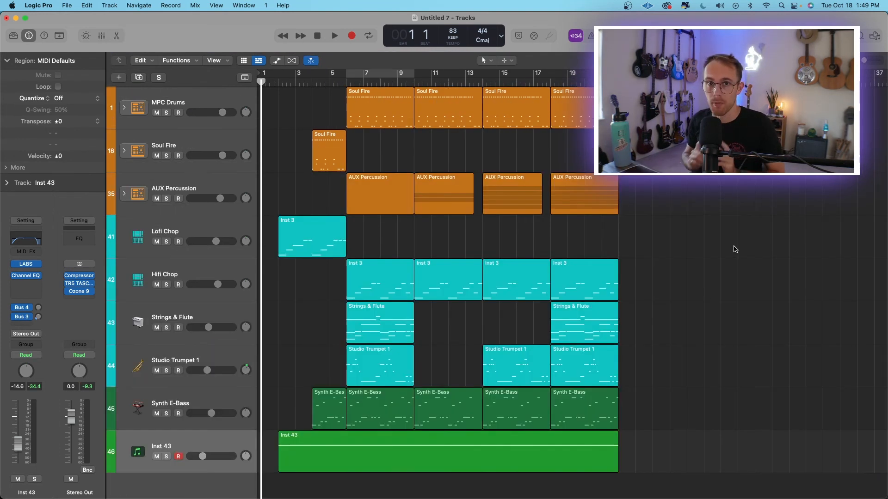
Play the full arrangement from the start and lower the Inst 43 track's volume to -19.5 dB.
{"action": "key", "text": "space"}
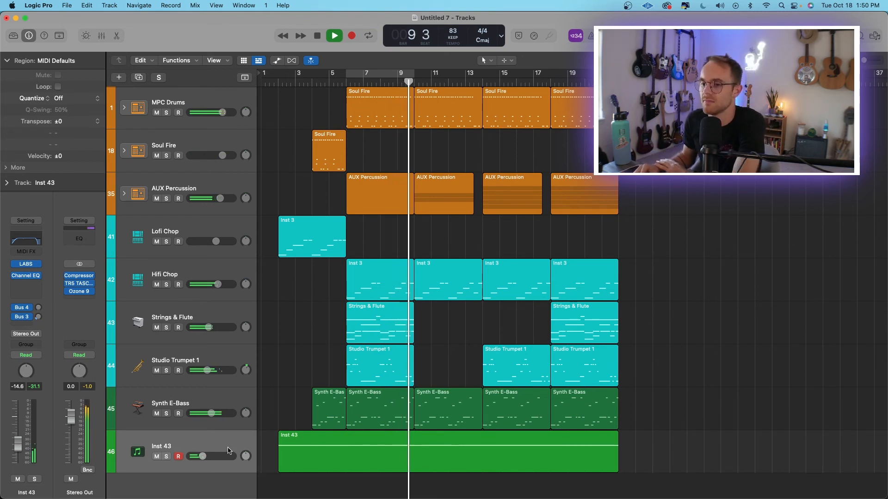
{"action": "left_click_drag", "start_coordinate": [202, 456], "coordinate": [198, 457]}
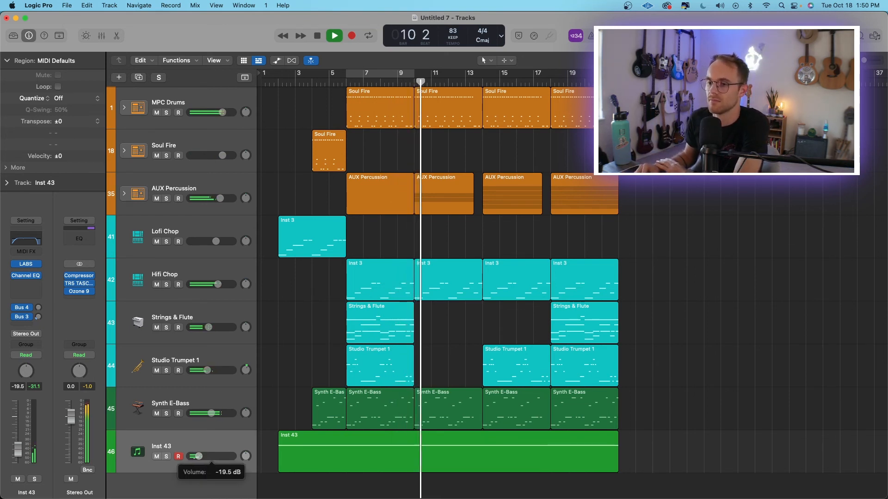